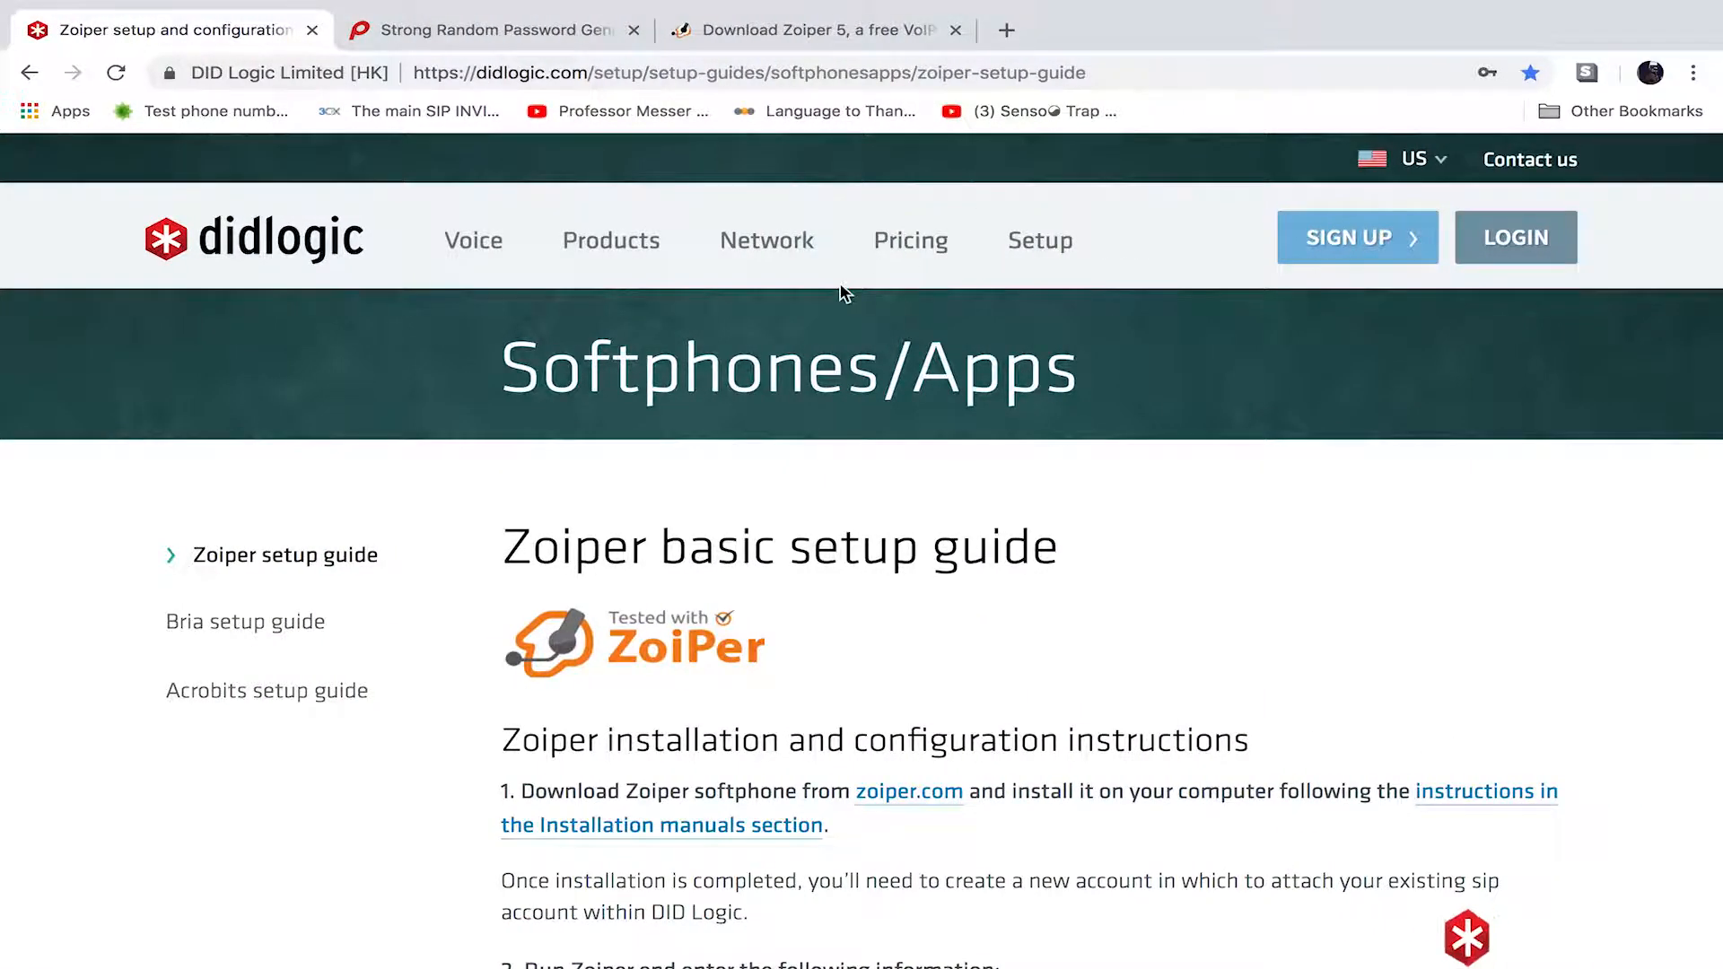
- Return to the DID Logic homepage and browse the softphone and app setup guides
mouse_move(718, 246)
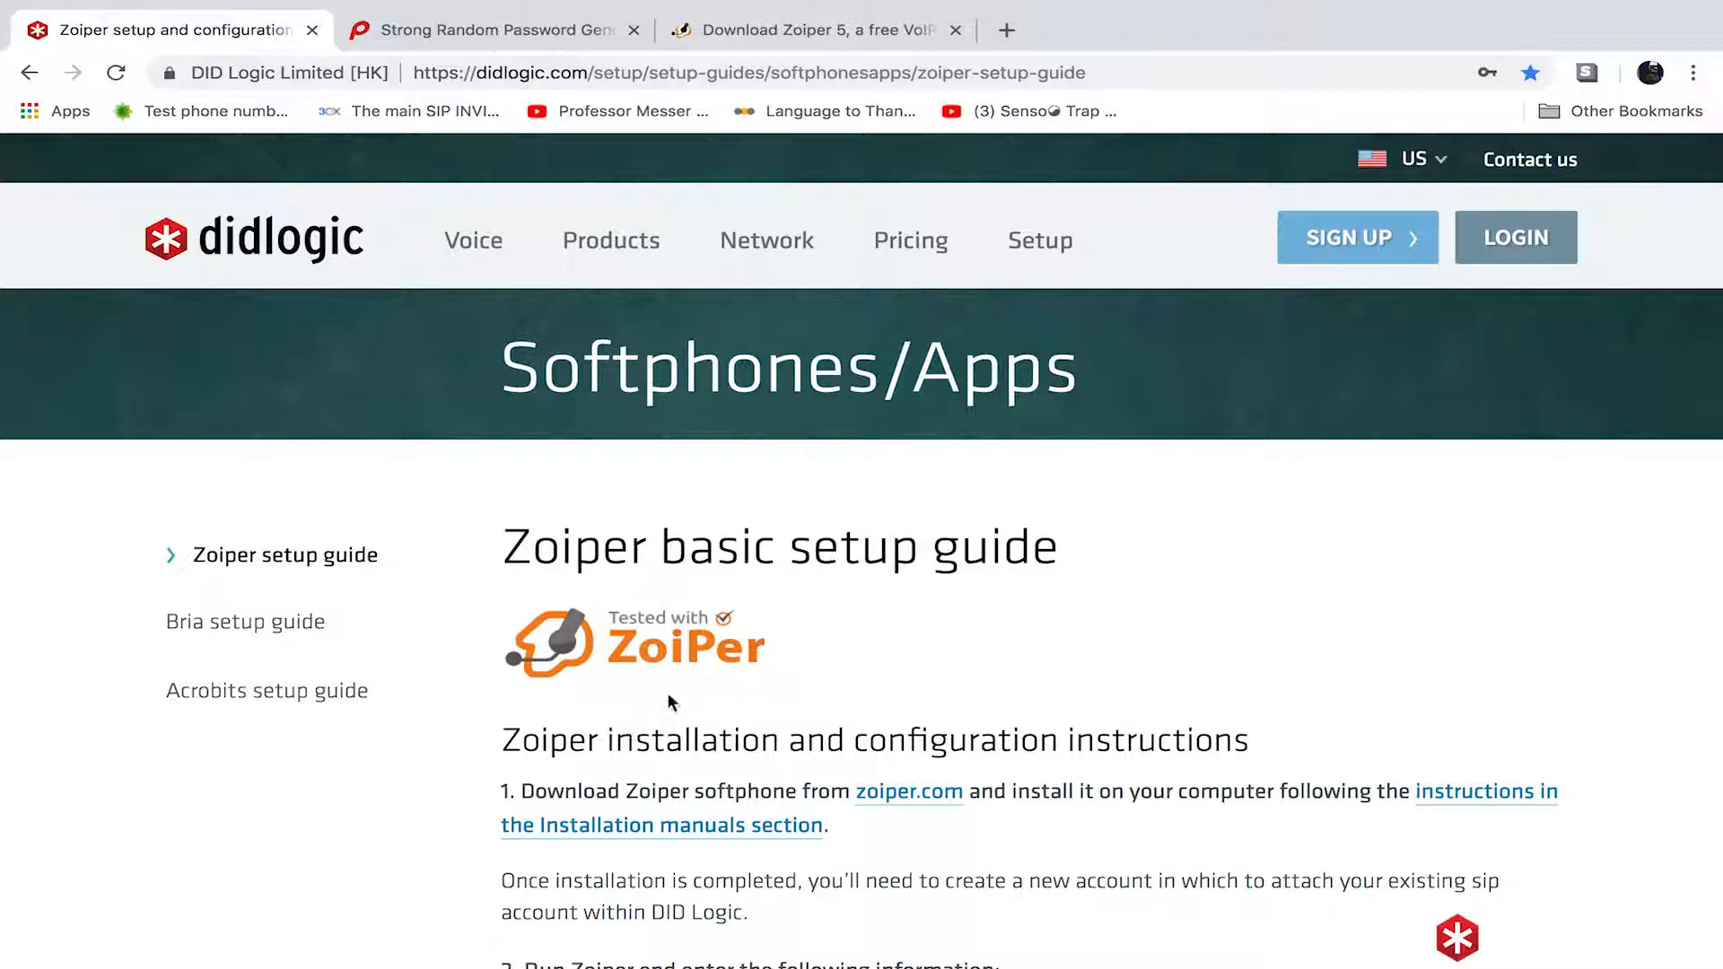
scroll(940, 629, "down", 1)
scroll(941, 628, "up", 1)
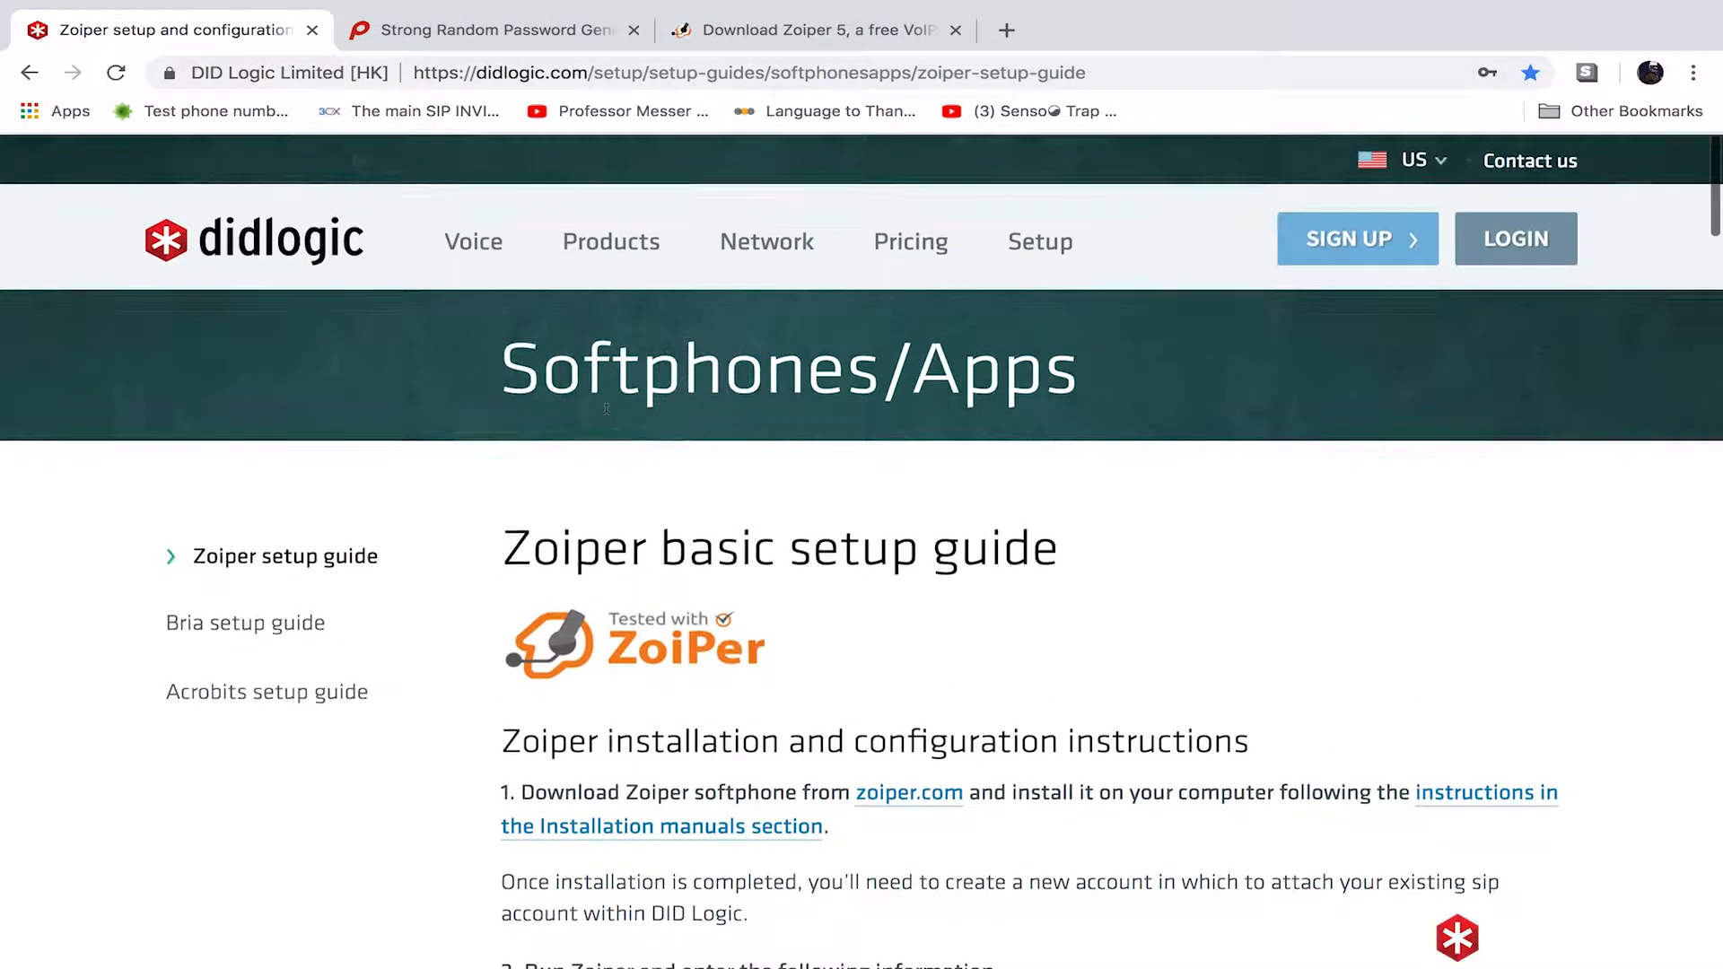
left_click(305, 265)
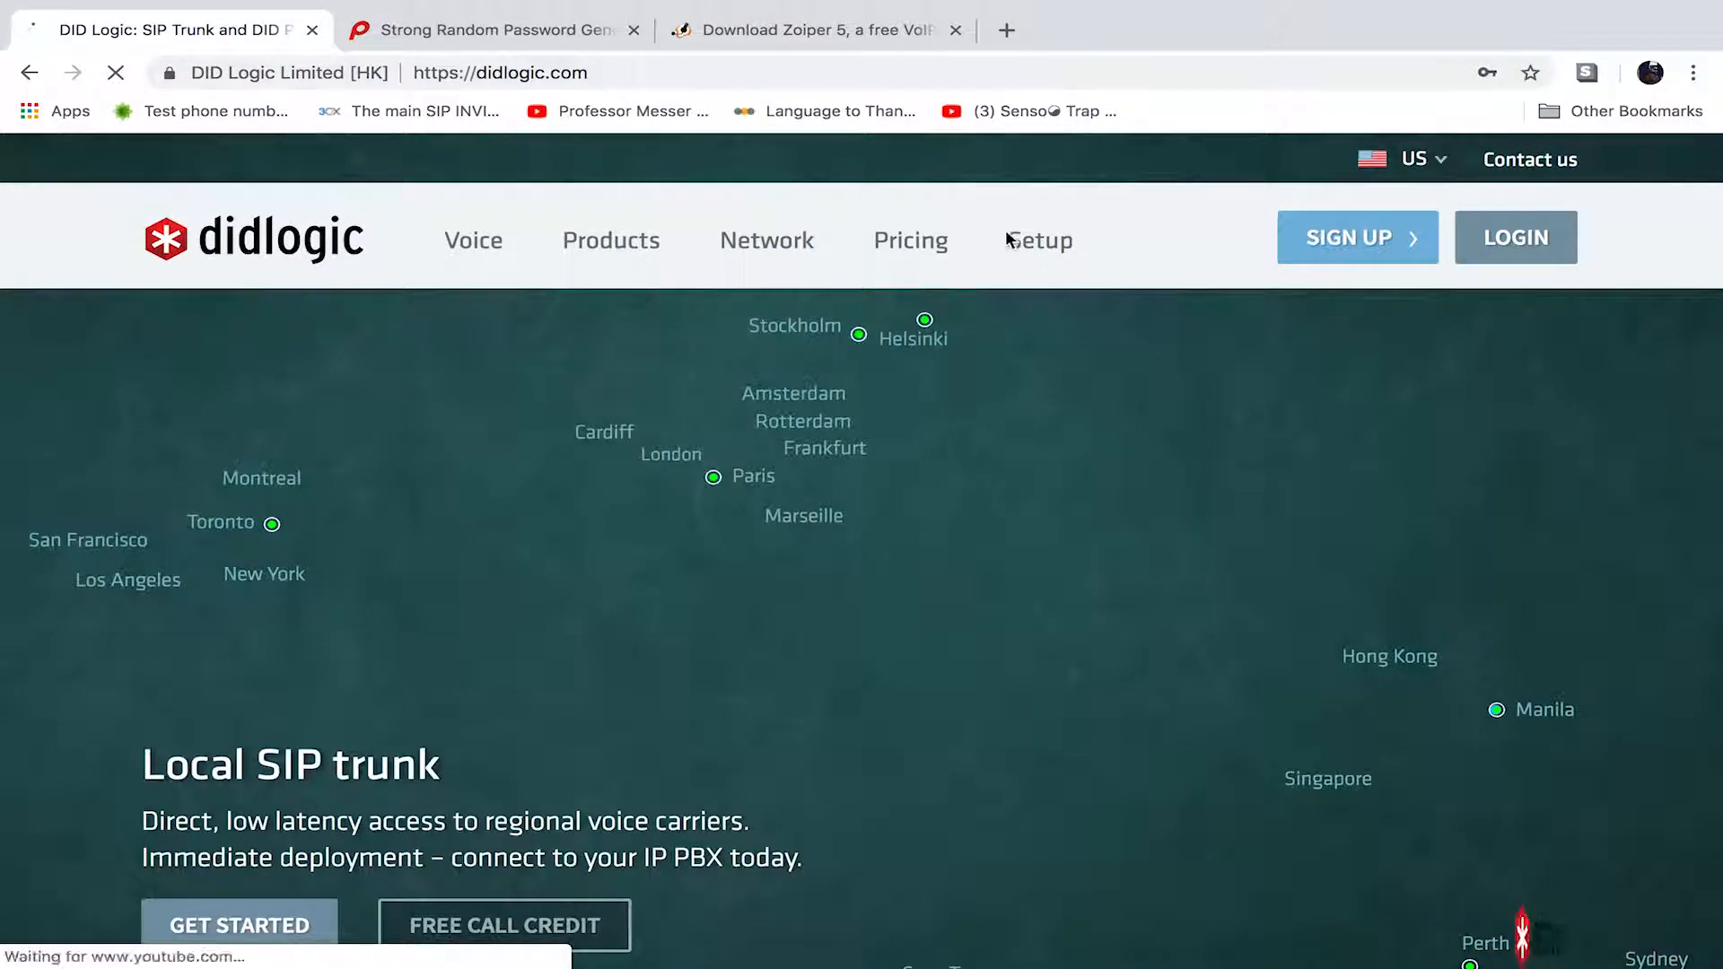
mouse_move(1052, 244)
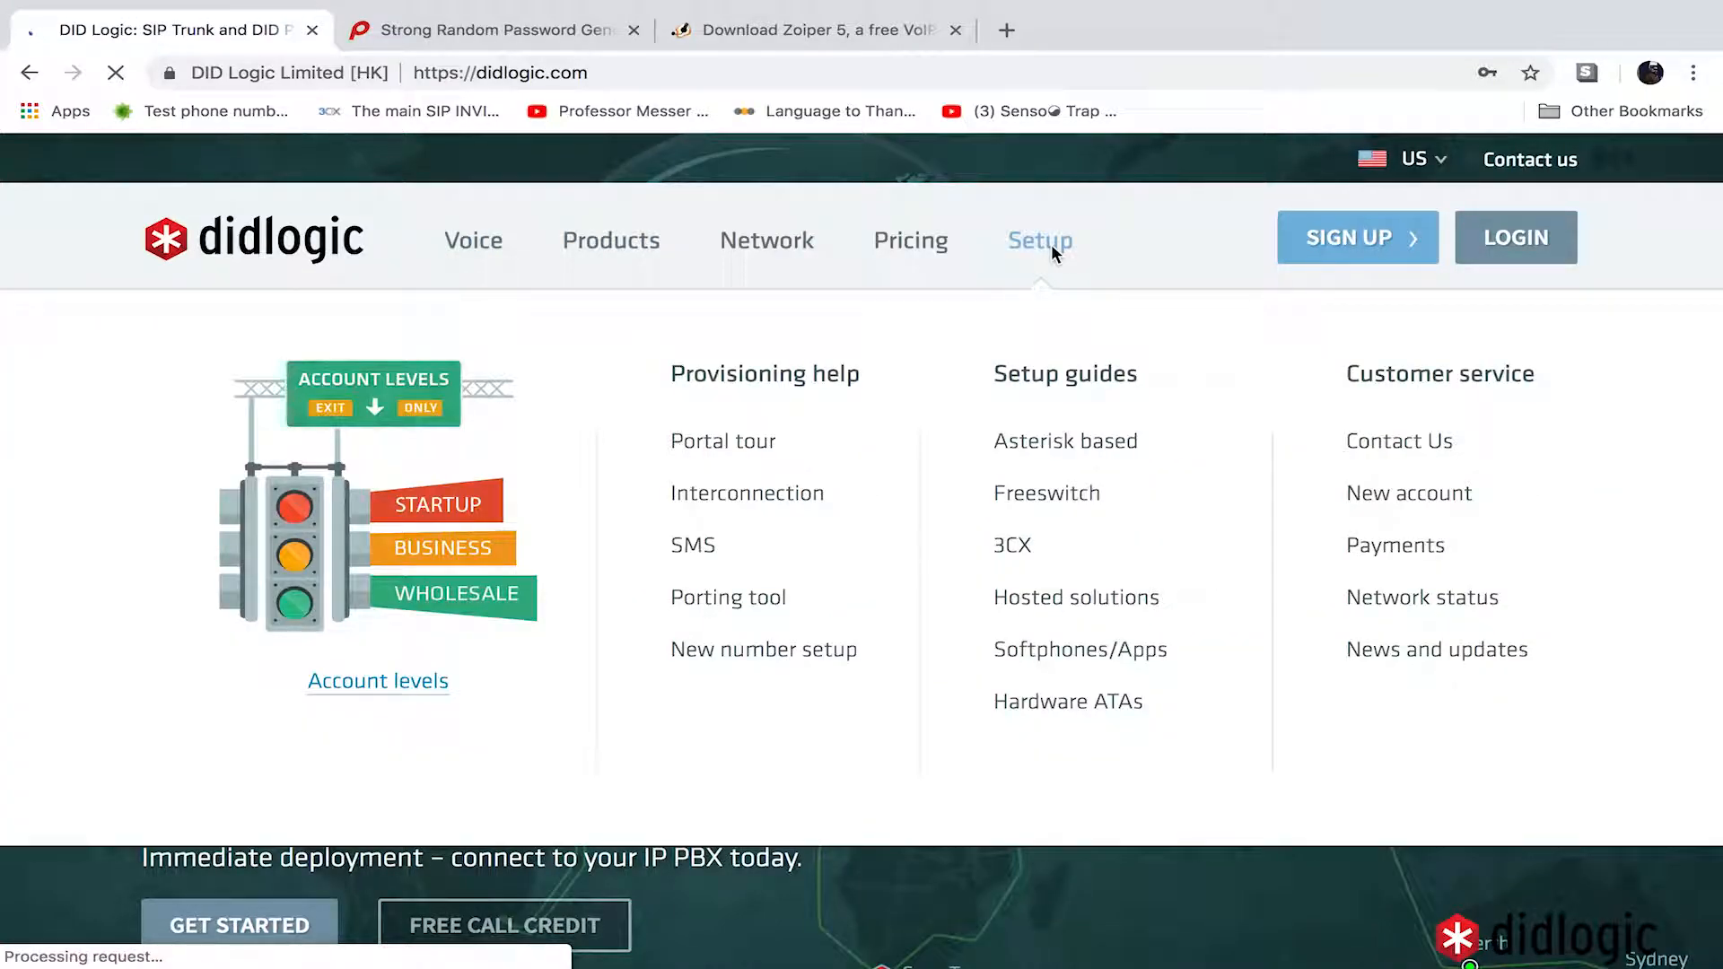
left_click(1068, 658)
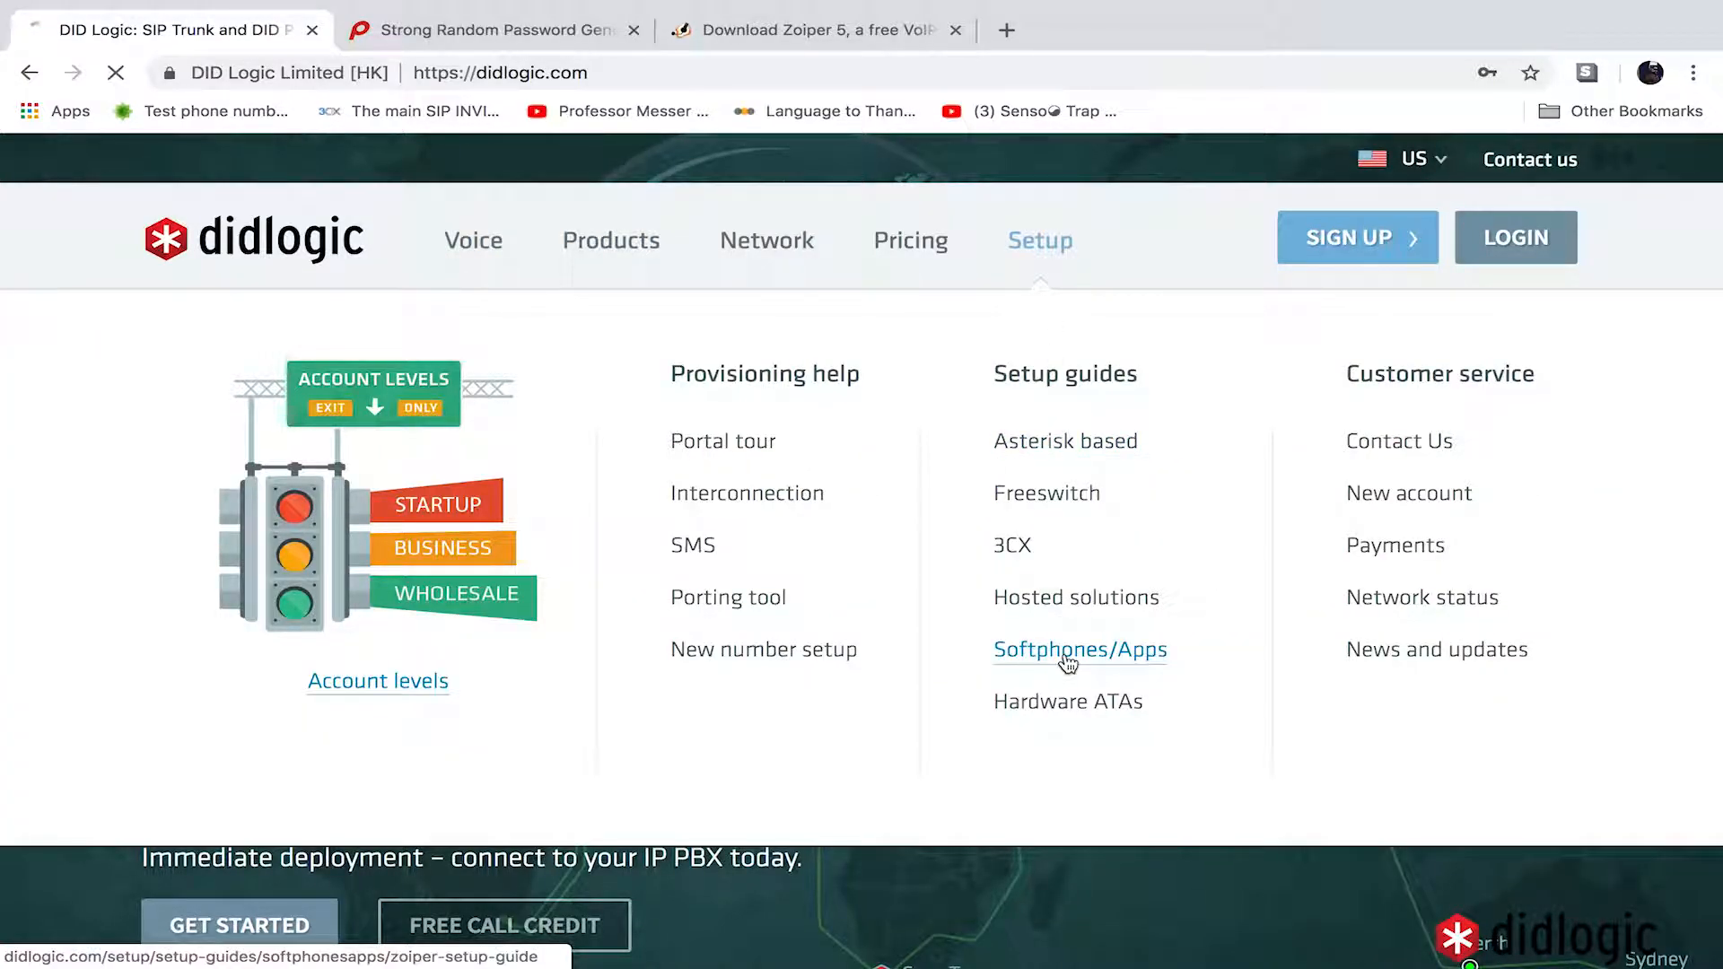
scroll(795, 642, "down", 8)
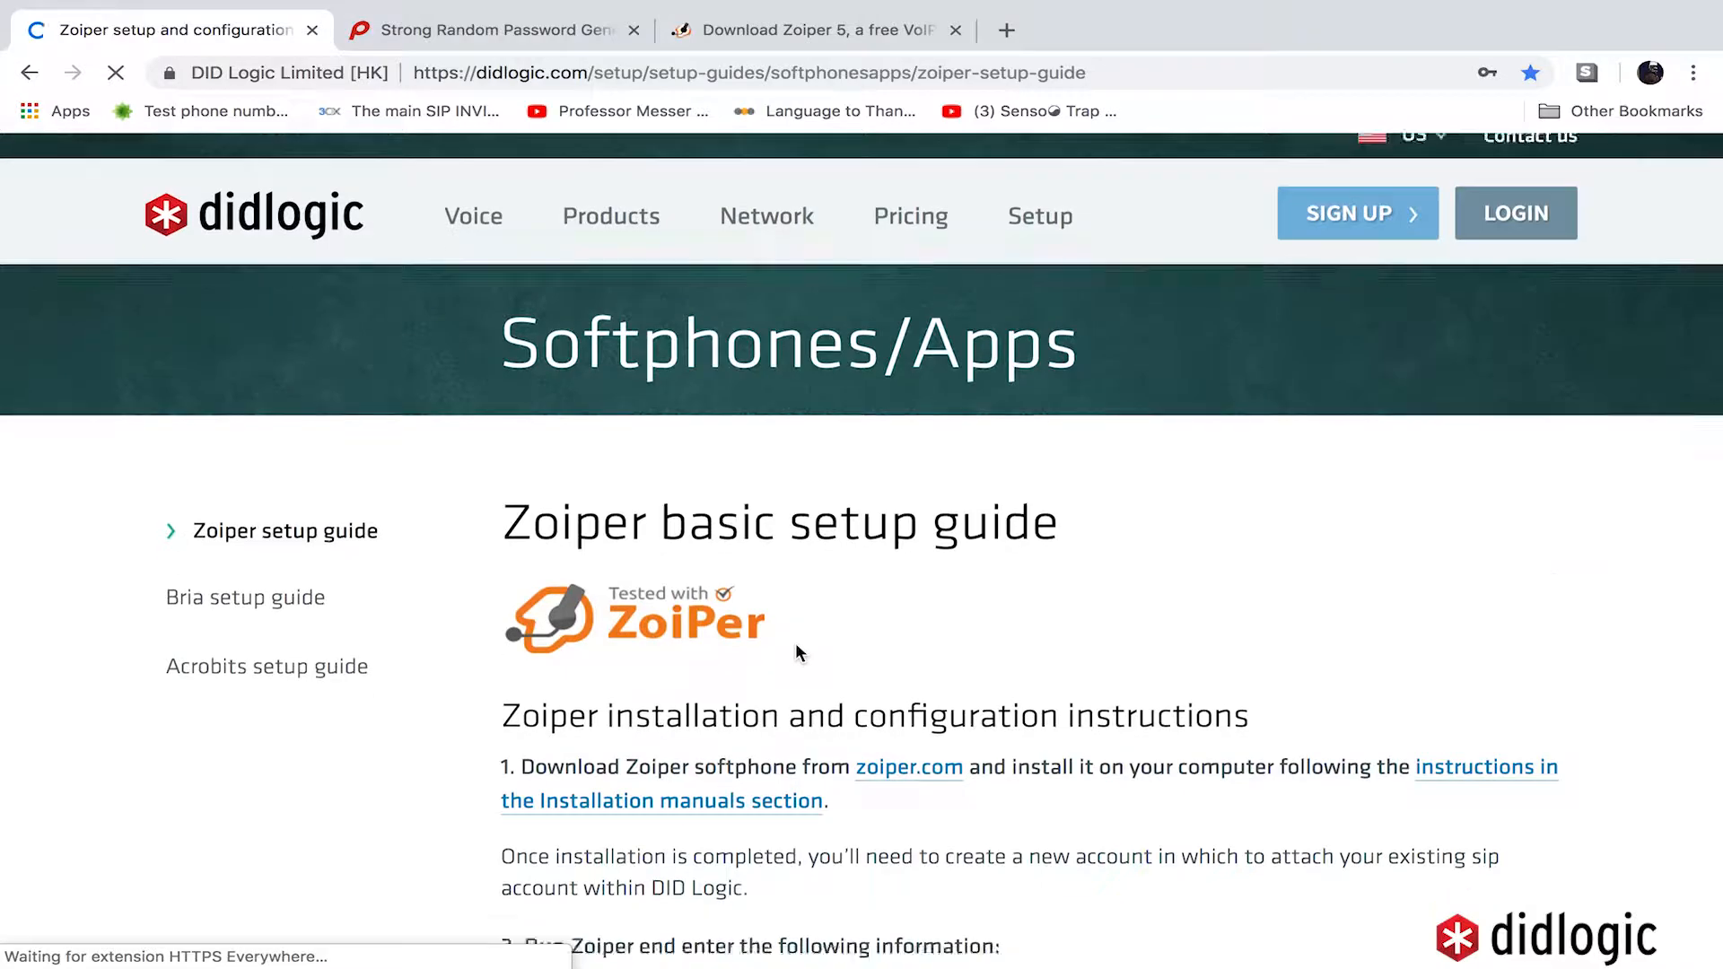
scroll(795, 643, "down", 20)
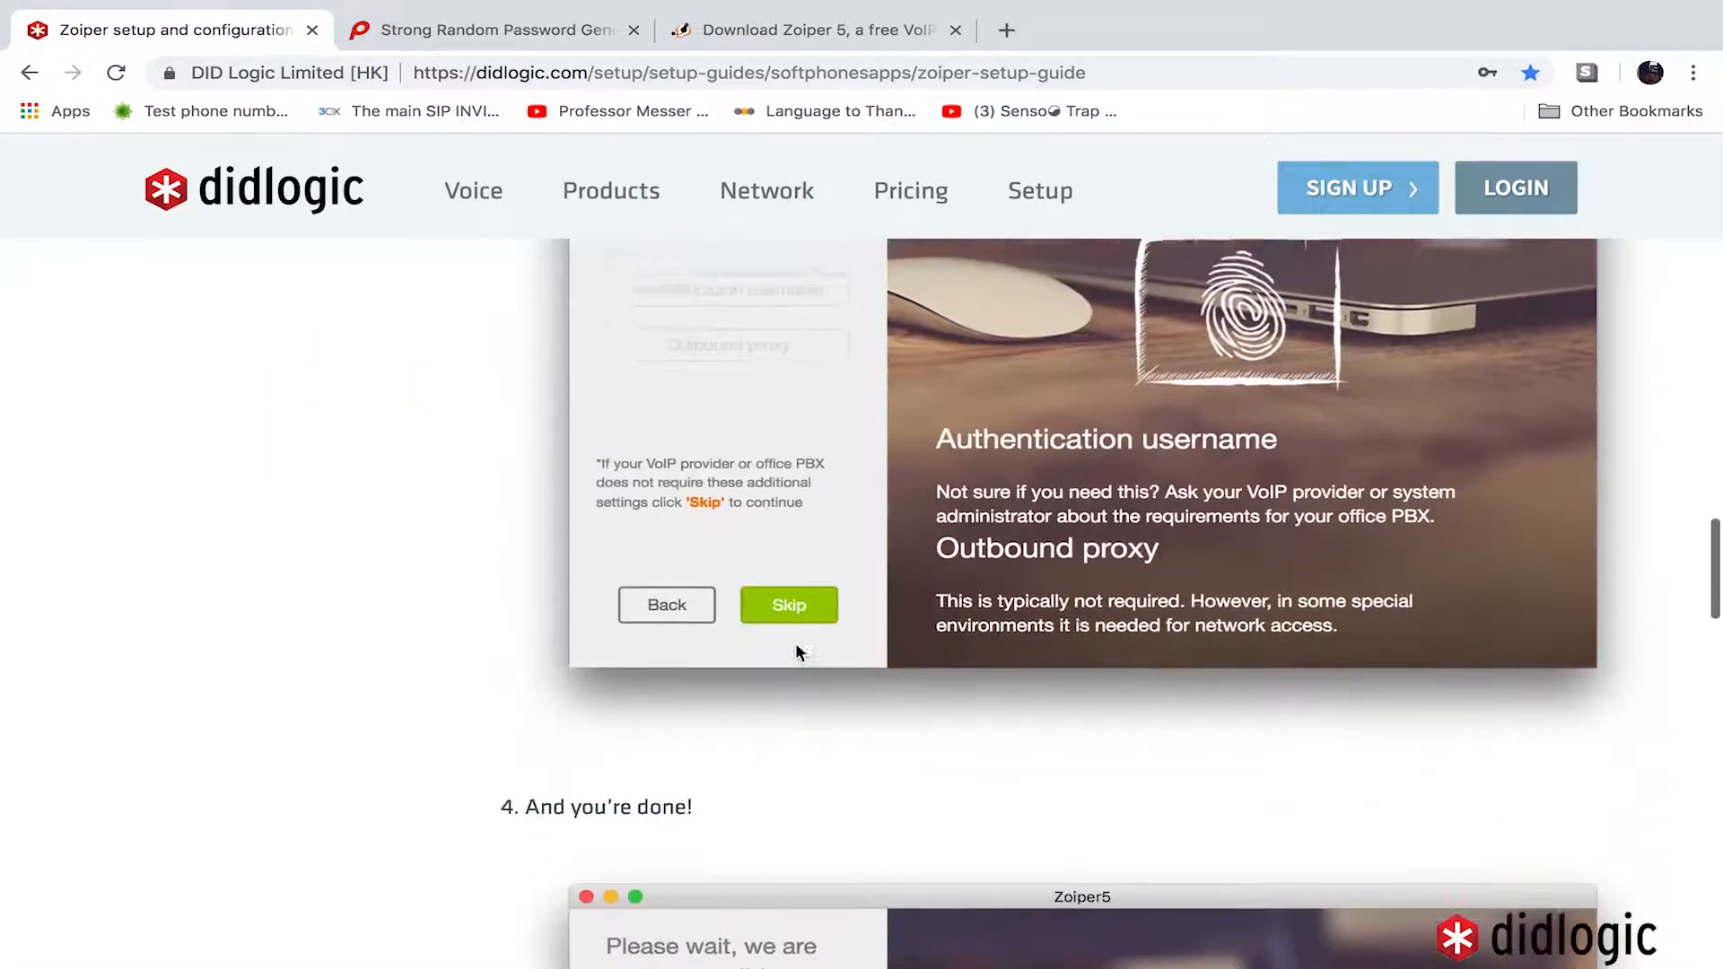
scroll(795, 654, "up", 20)
scroll(795, 653, "down", 5)
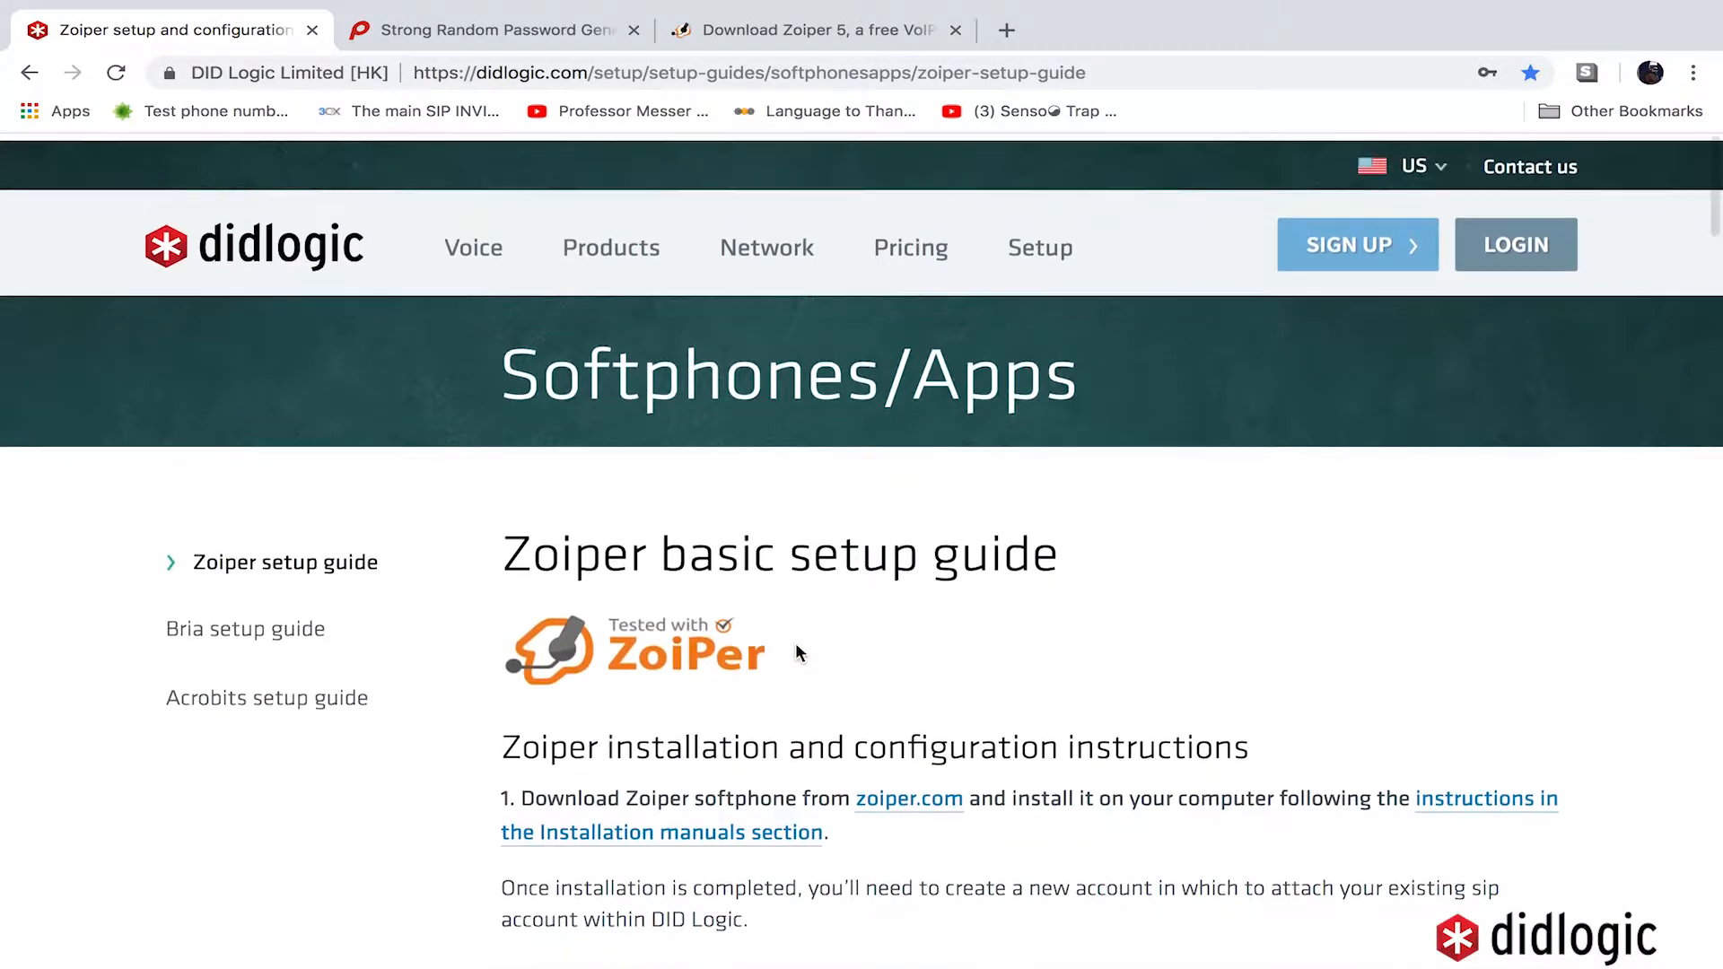
scroll(798, 653, "up", 5)
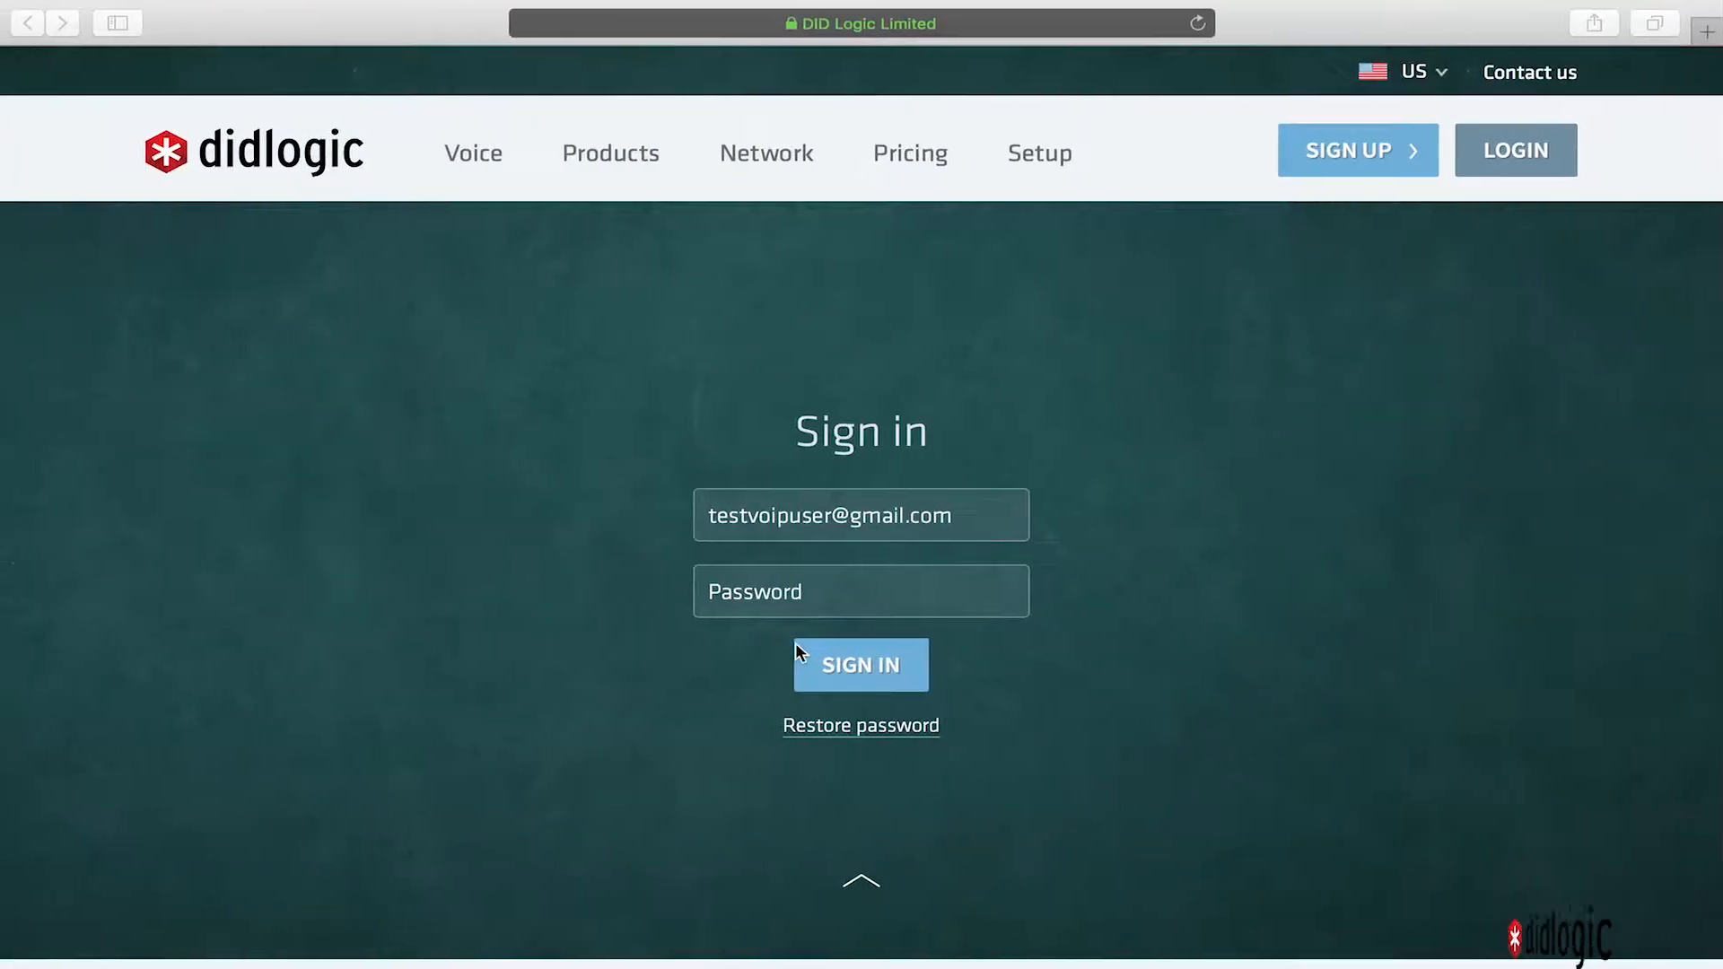
- Back on the sign-in page, paste the account password and sign in to the portal
key("ctrl+Left")
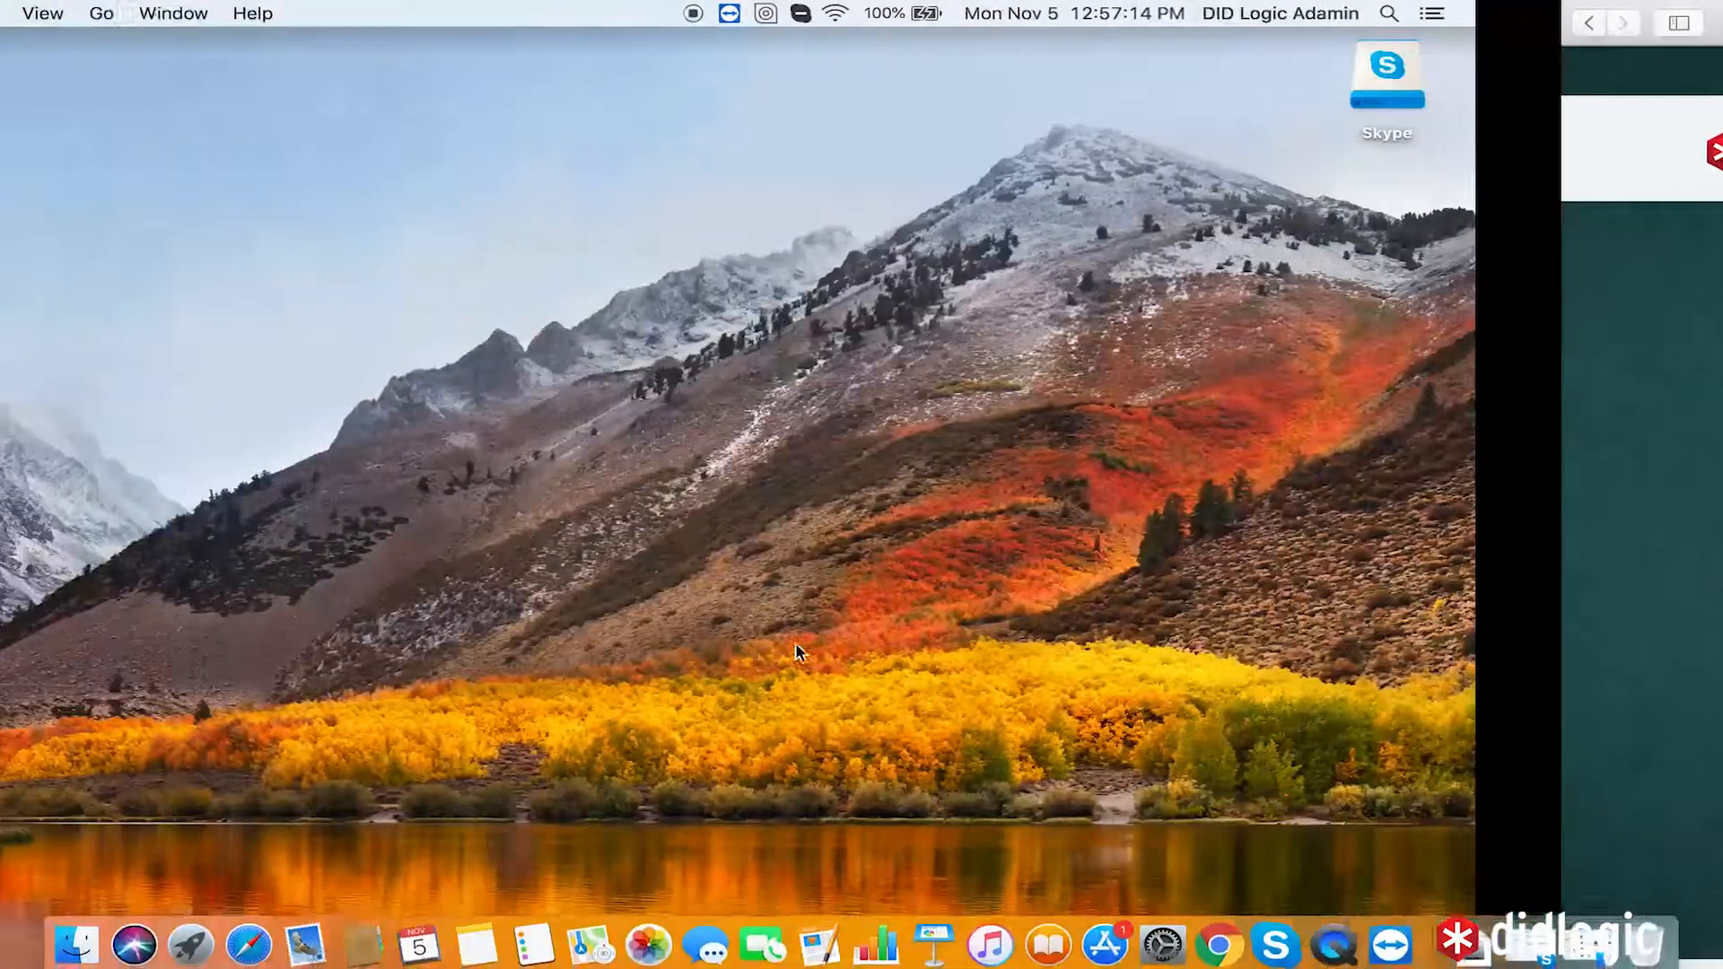
key("ctrl+Right")
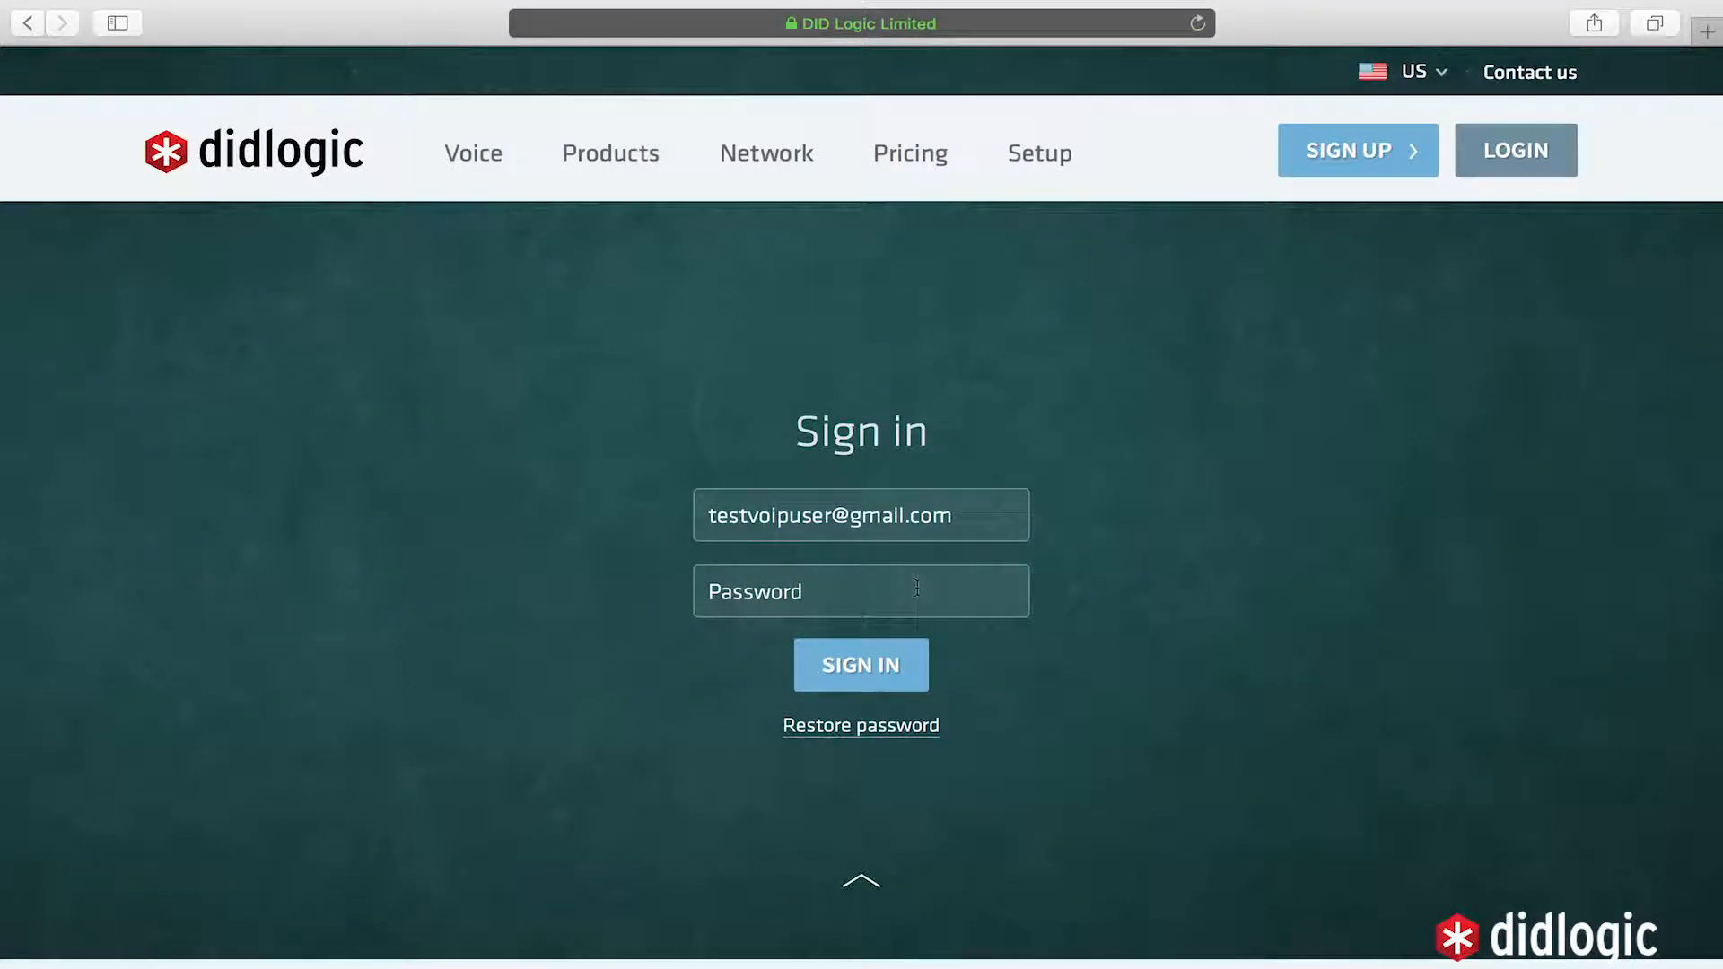
left_click(976, 574)
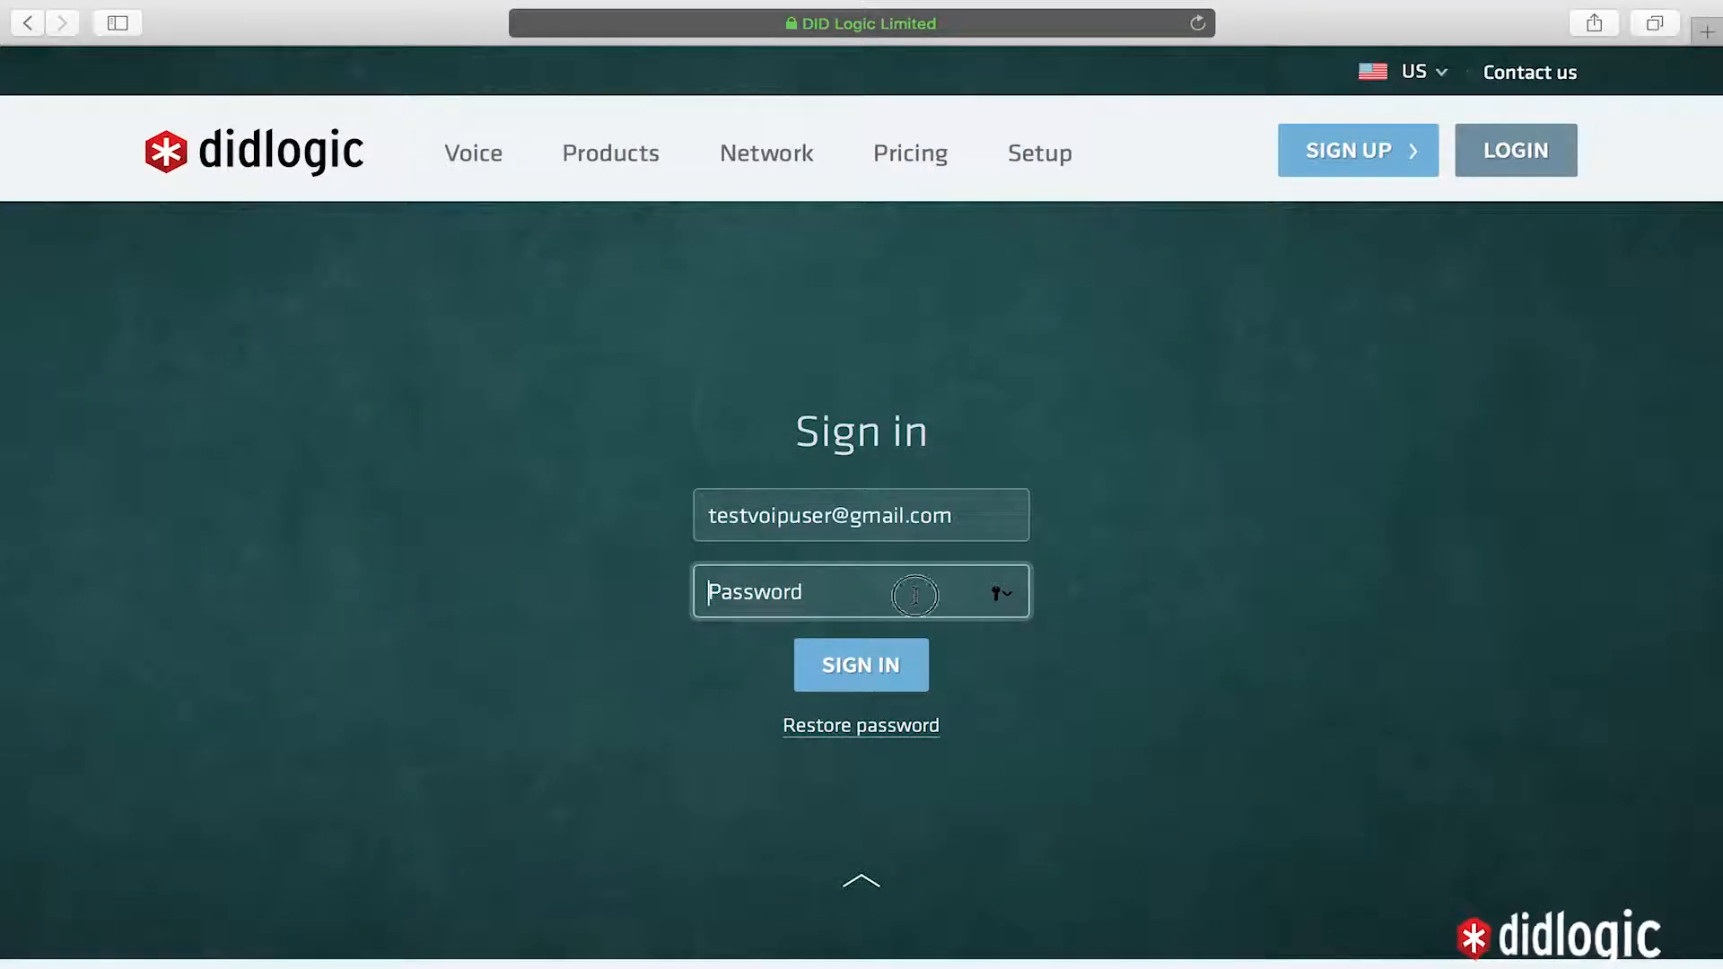
key("super+v")
key("Return")
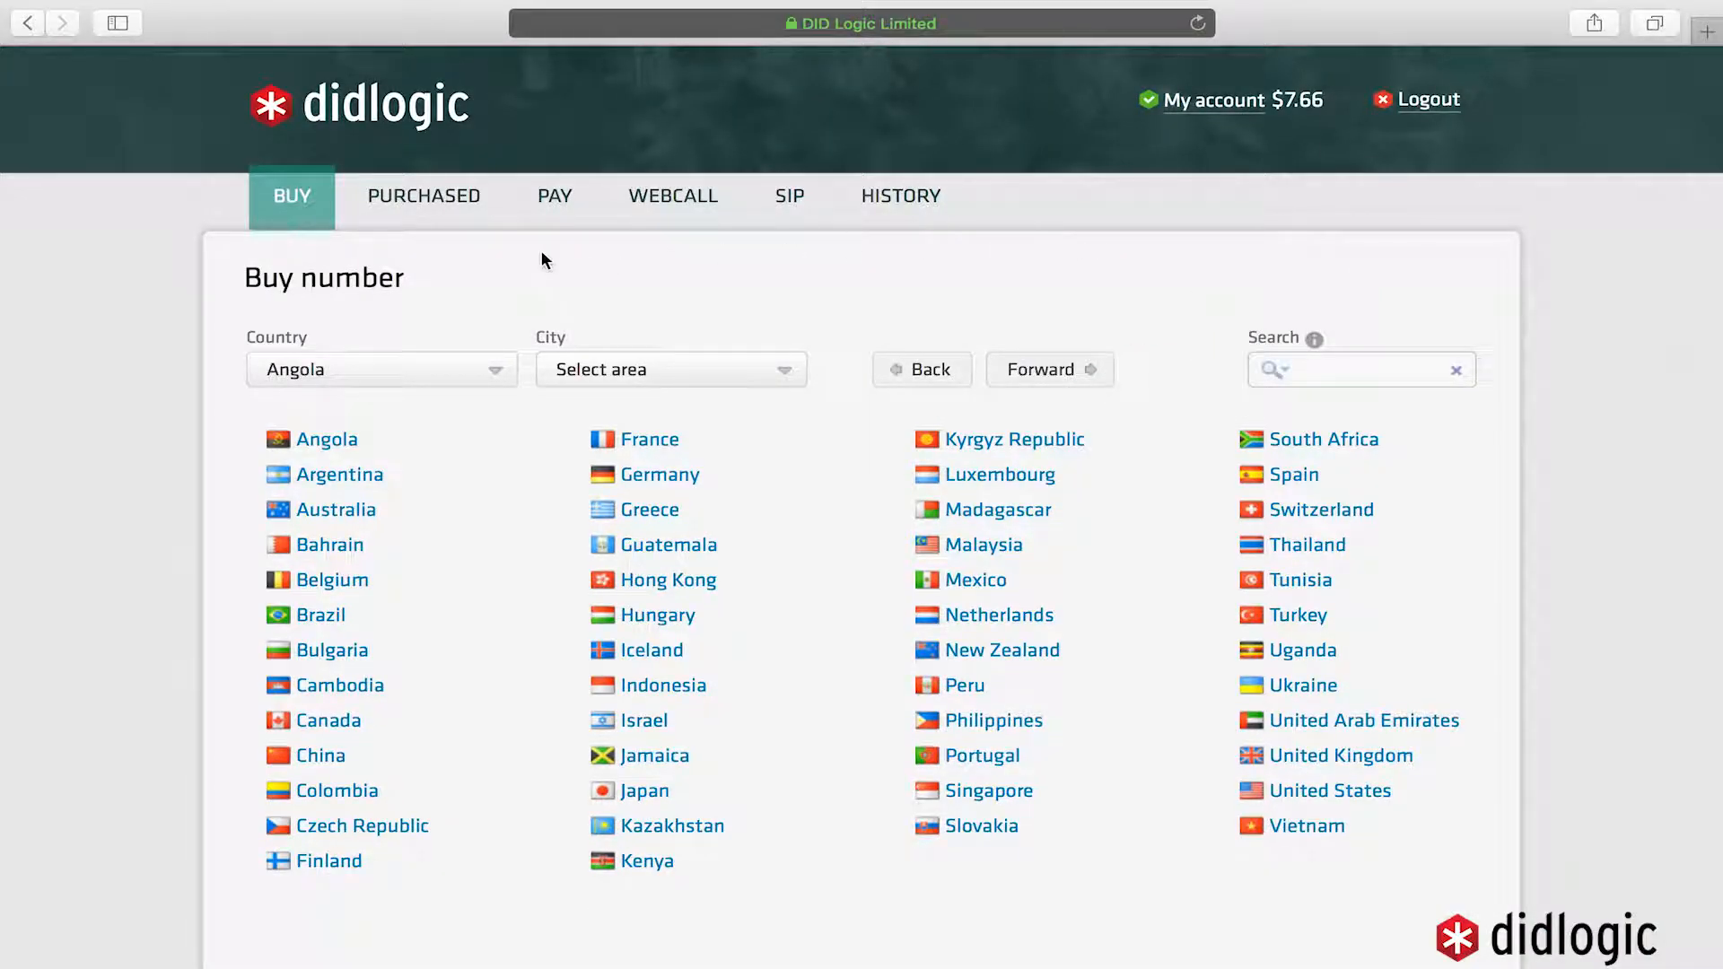
- Edit the Test_Device SIP account and set its Caller ID to No Caller ID
left_click(777, 203)
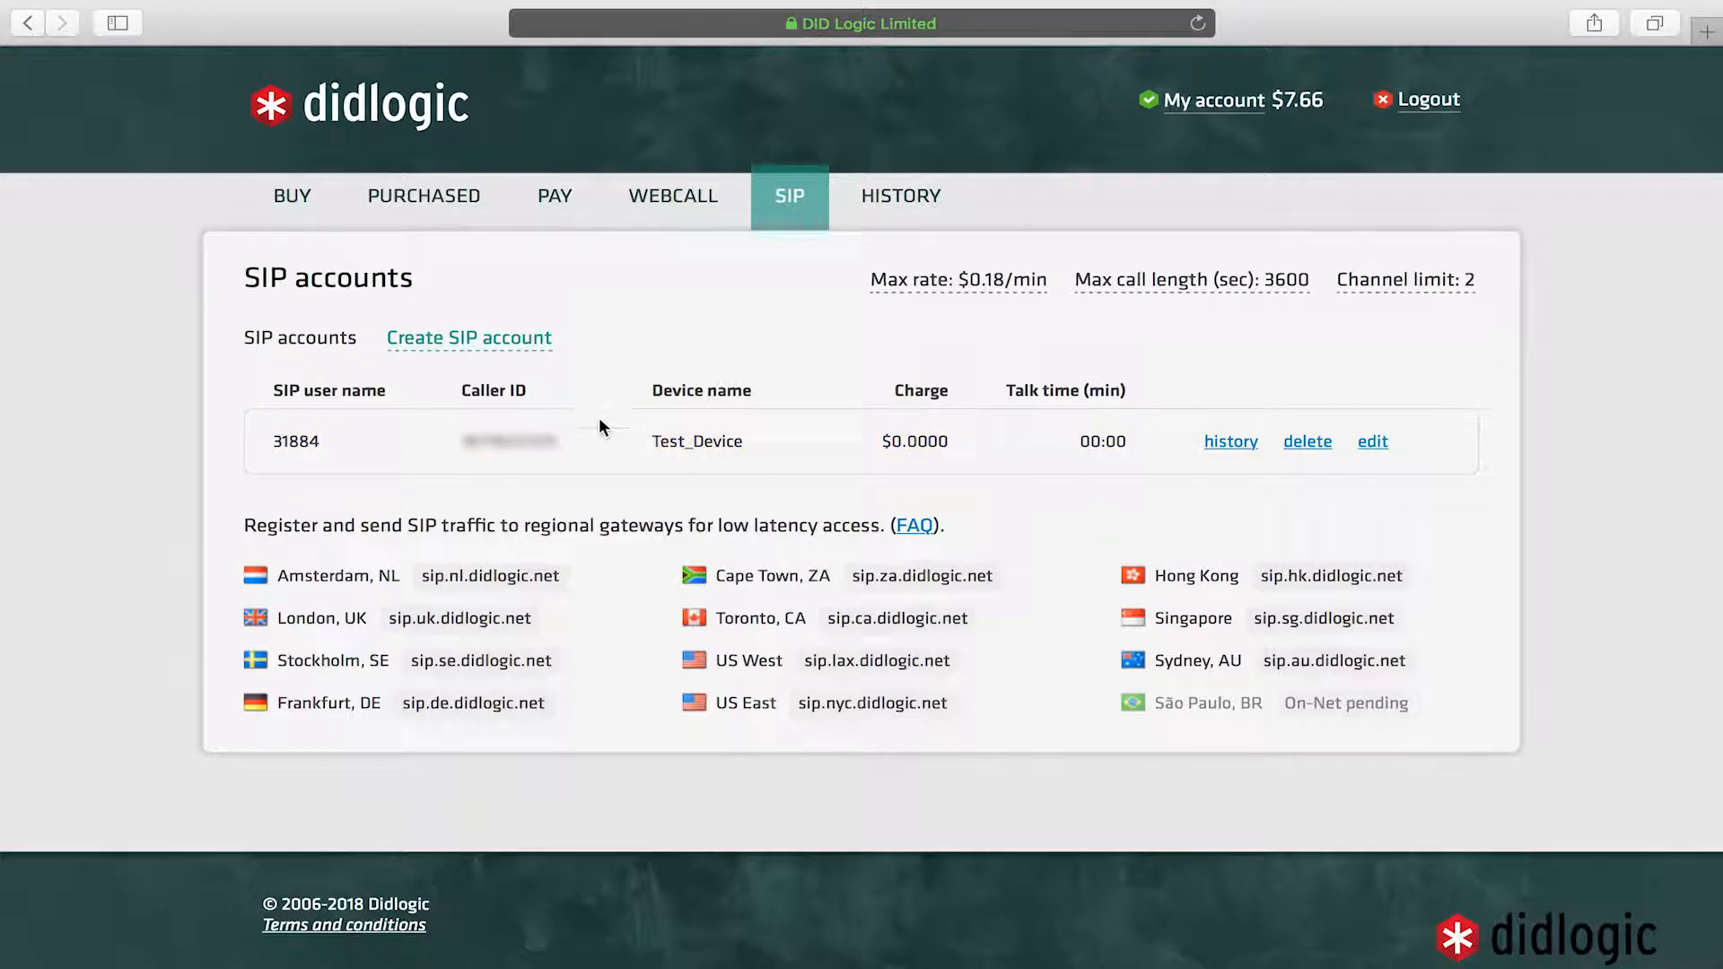
left_click(1372, 441)
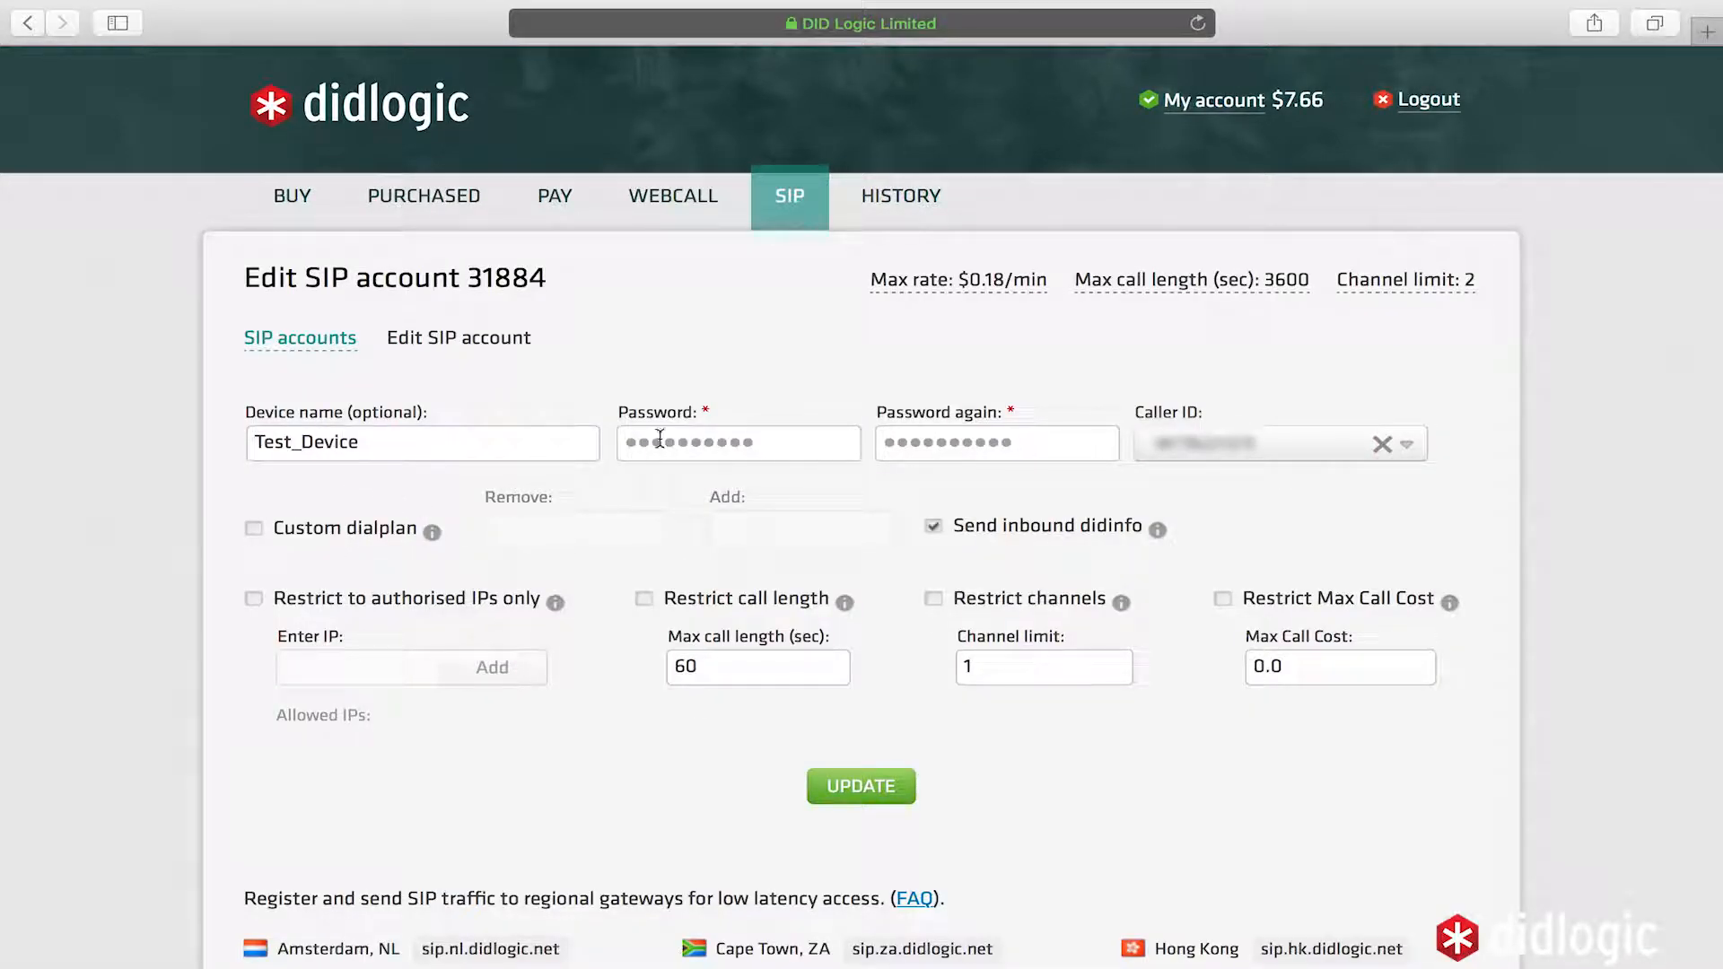
left_click(1395, 445)
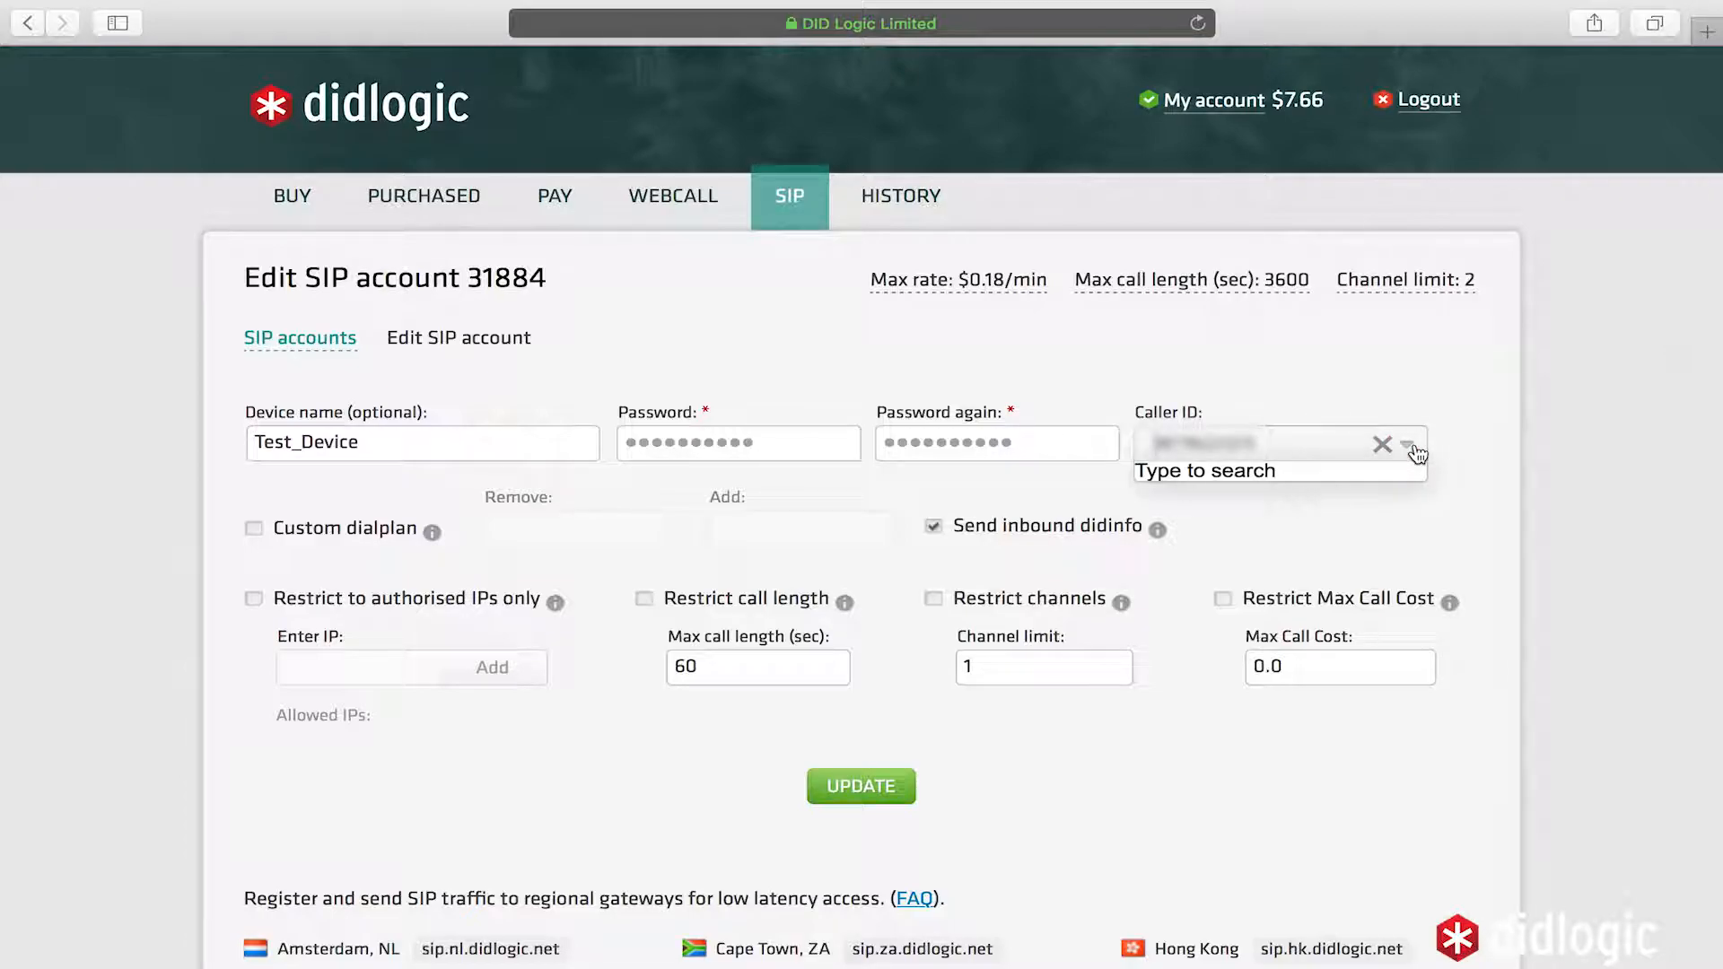
left_click(1382, 444)
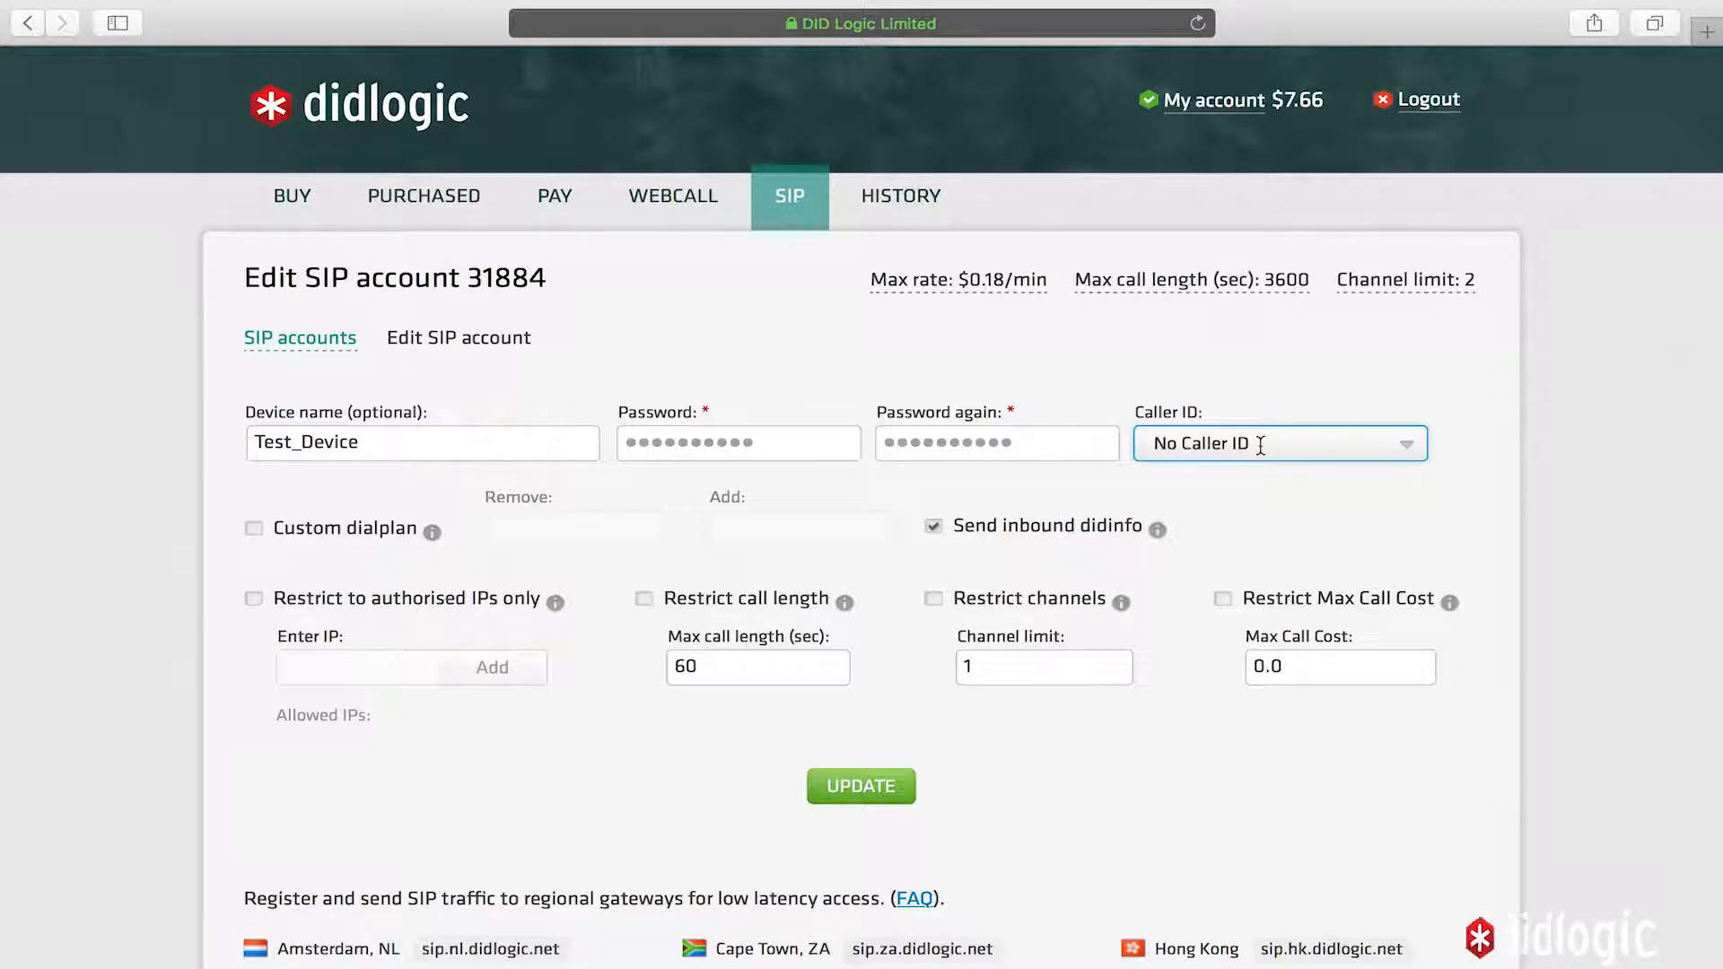
left_click(1305, 475)
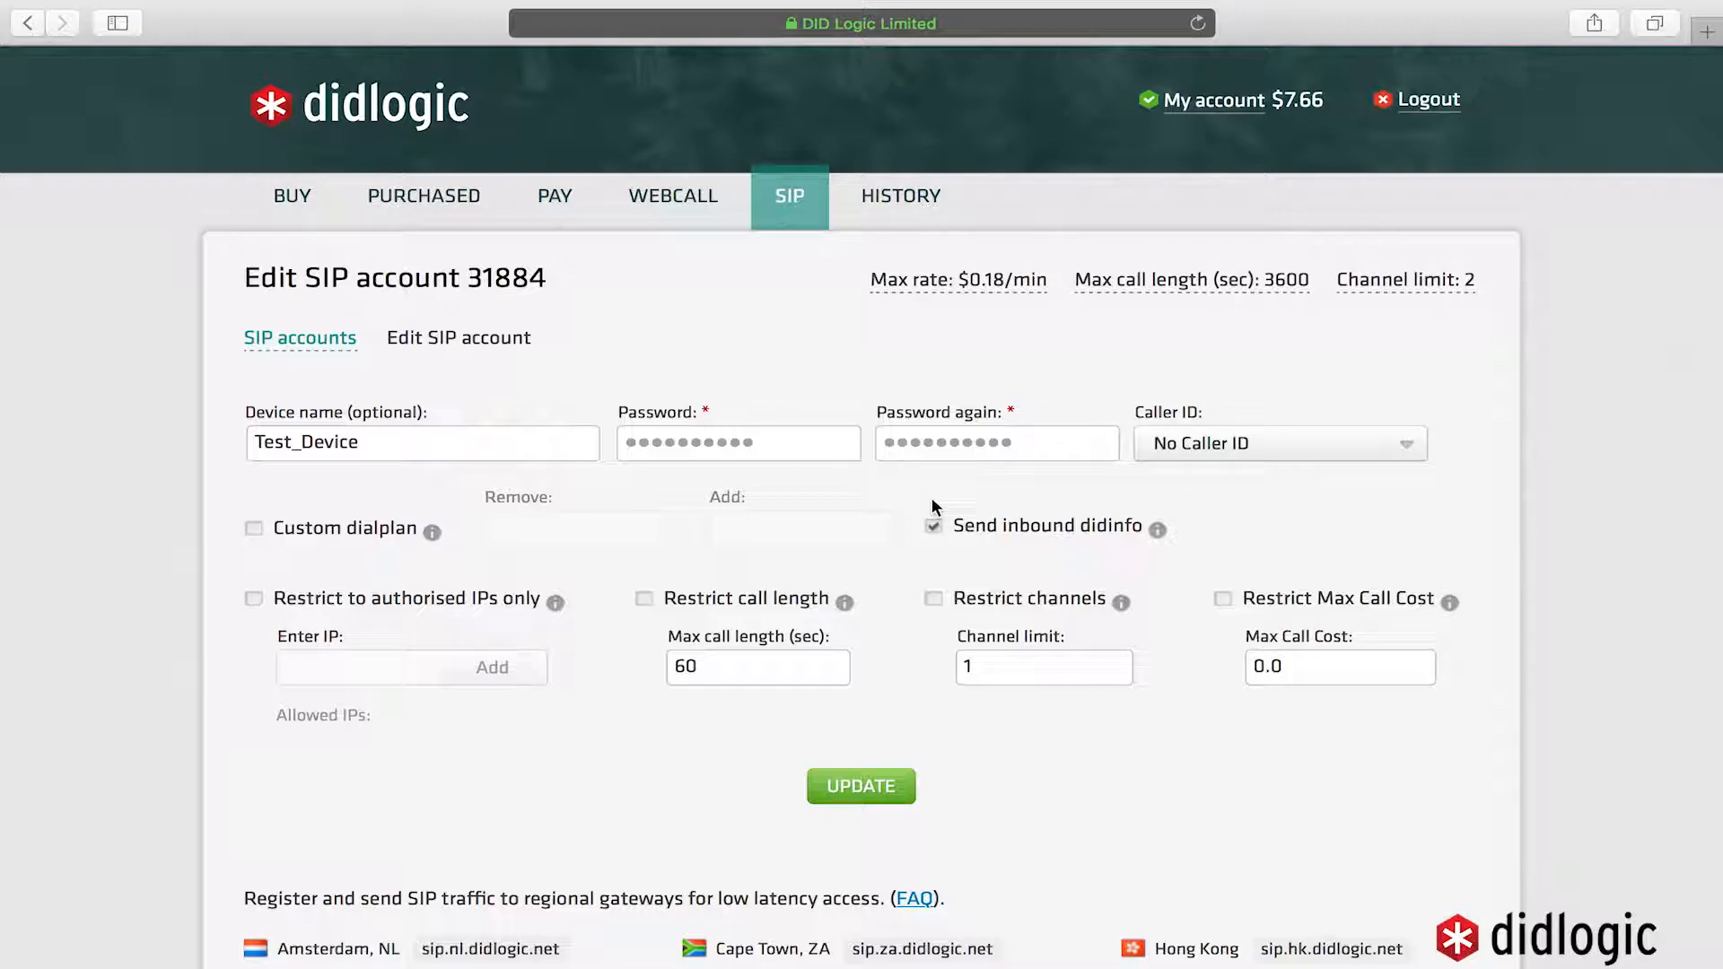
- Enter and confirm a new SIP account password, then save with UPDATE
left_click(772, 444)
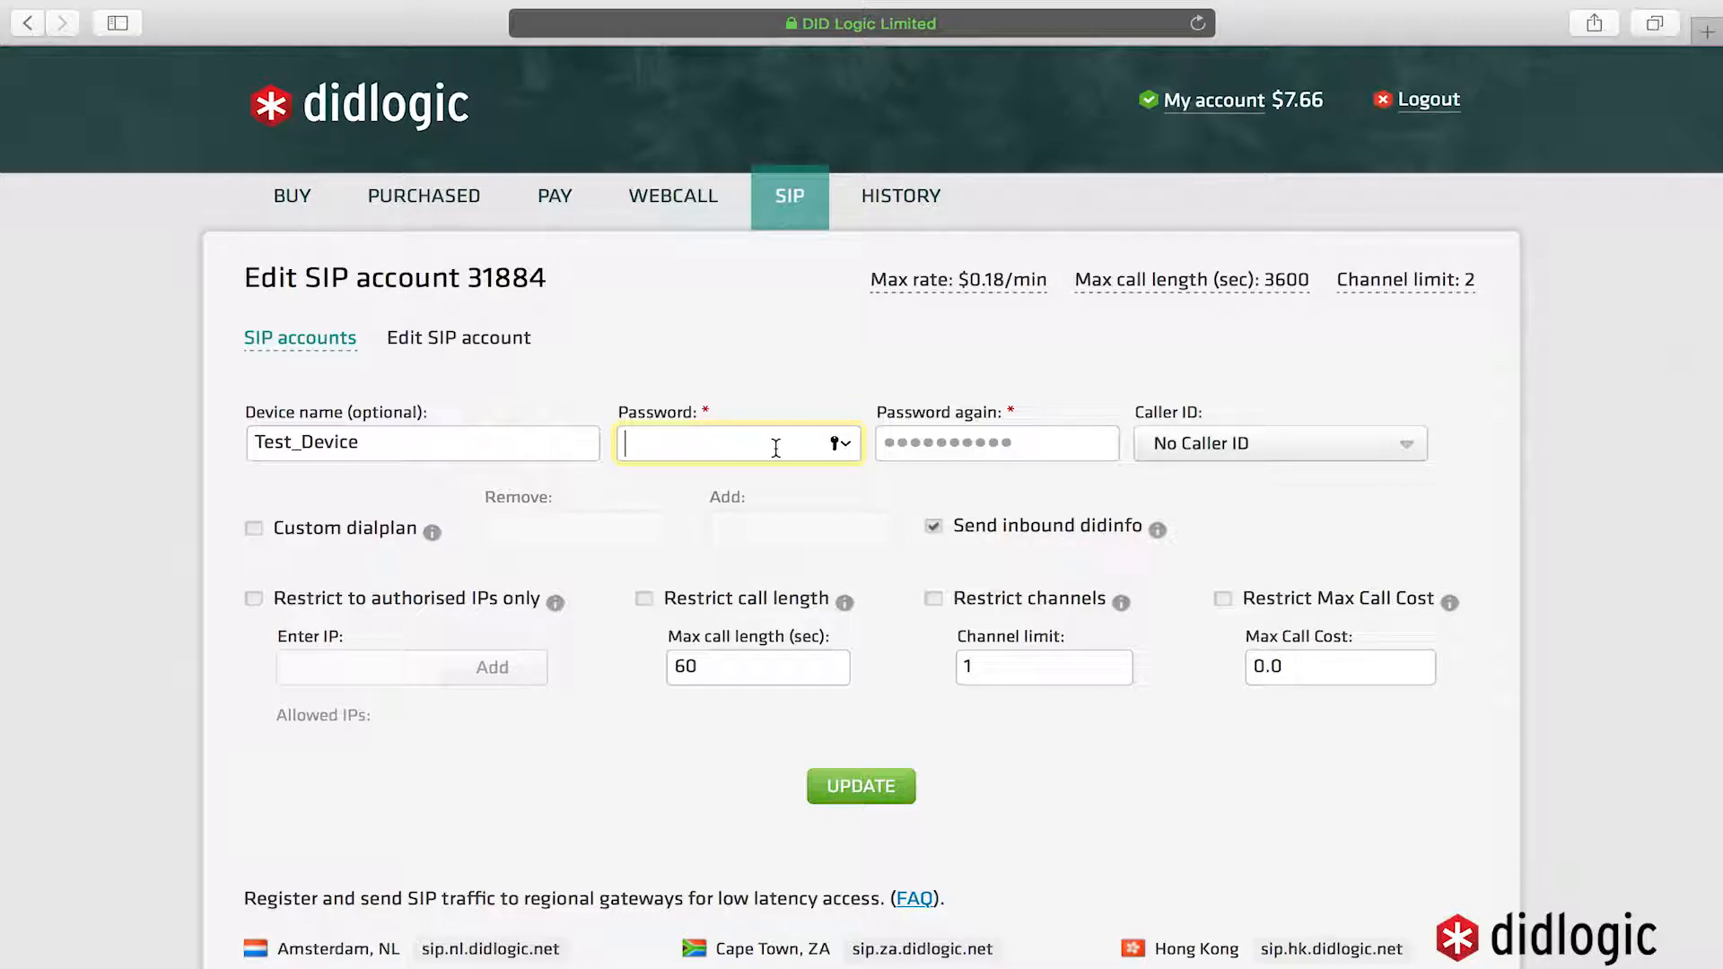
type("••••••••••")
key("Tab")
type("•••••••••")
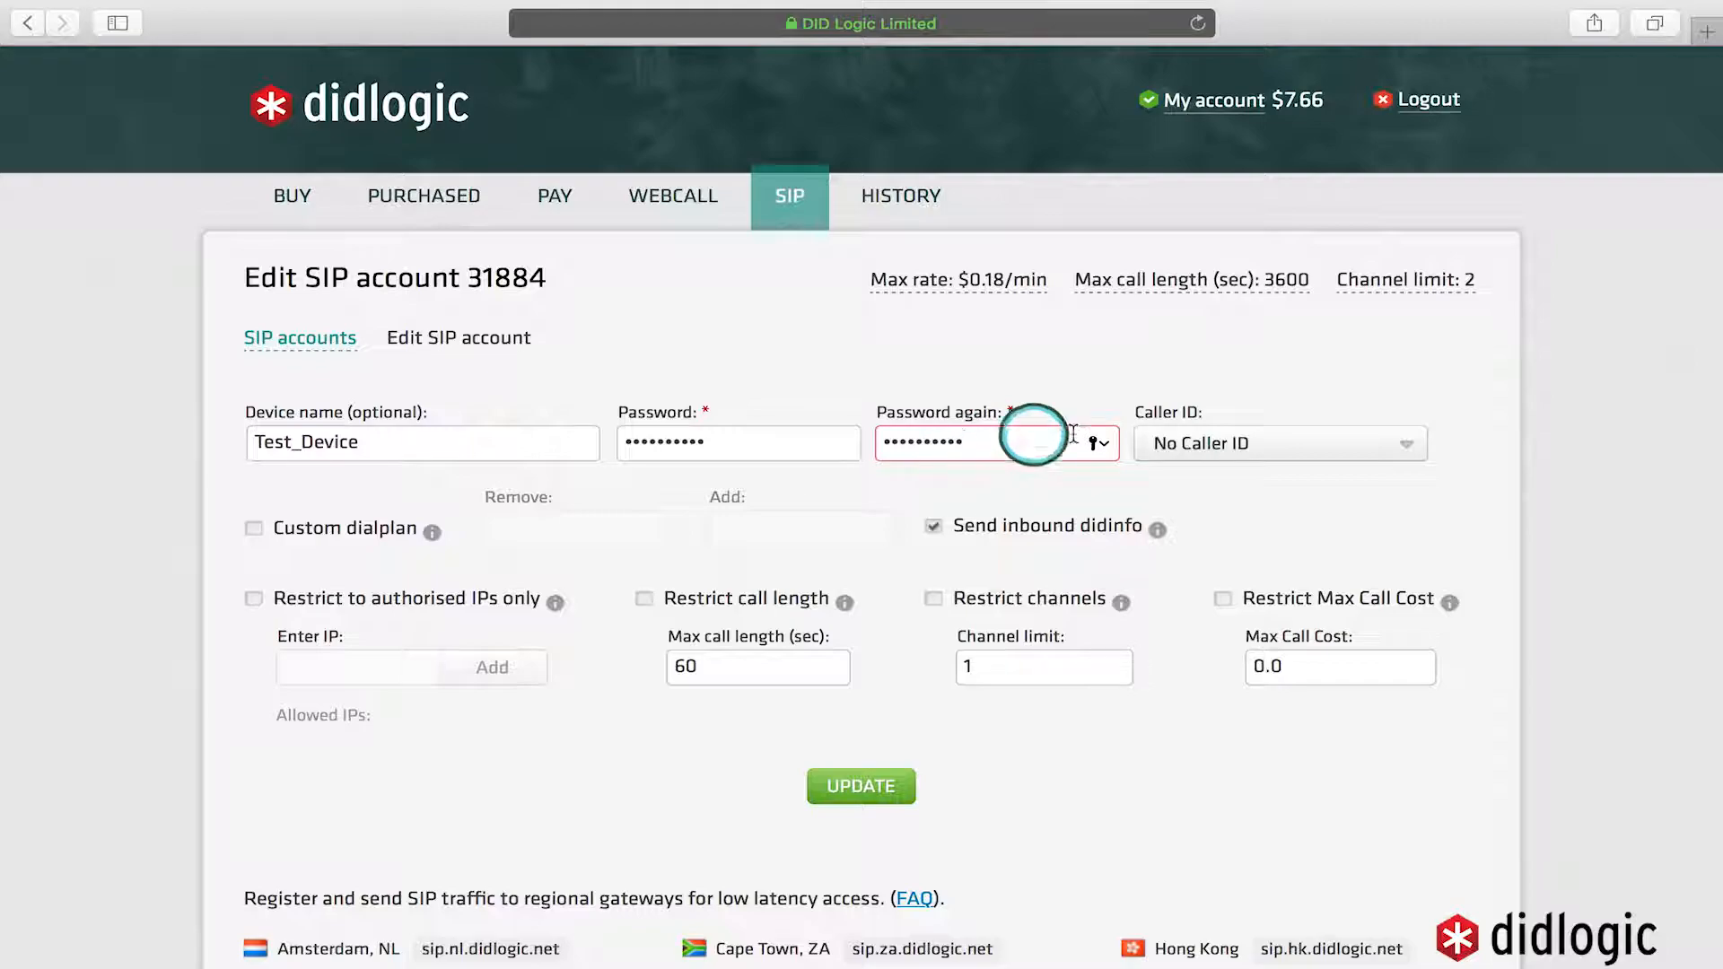
left_click(866, 788)
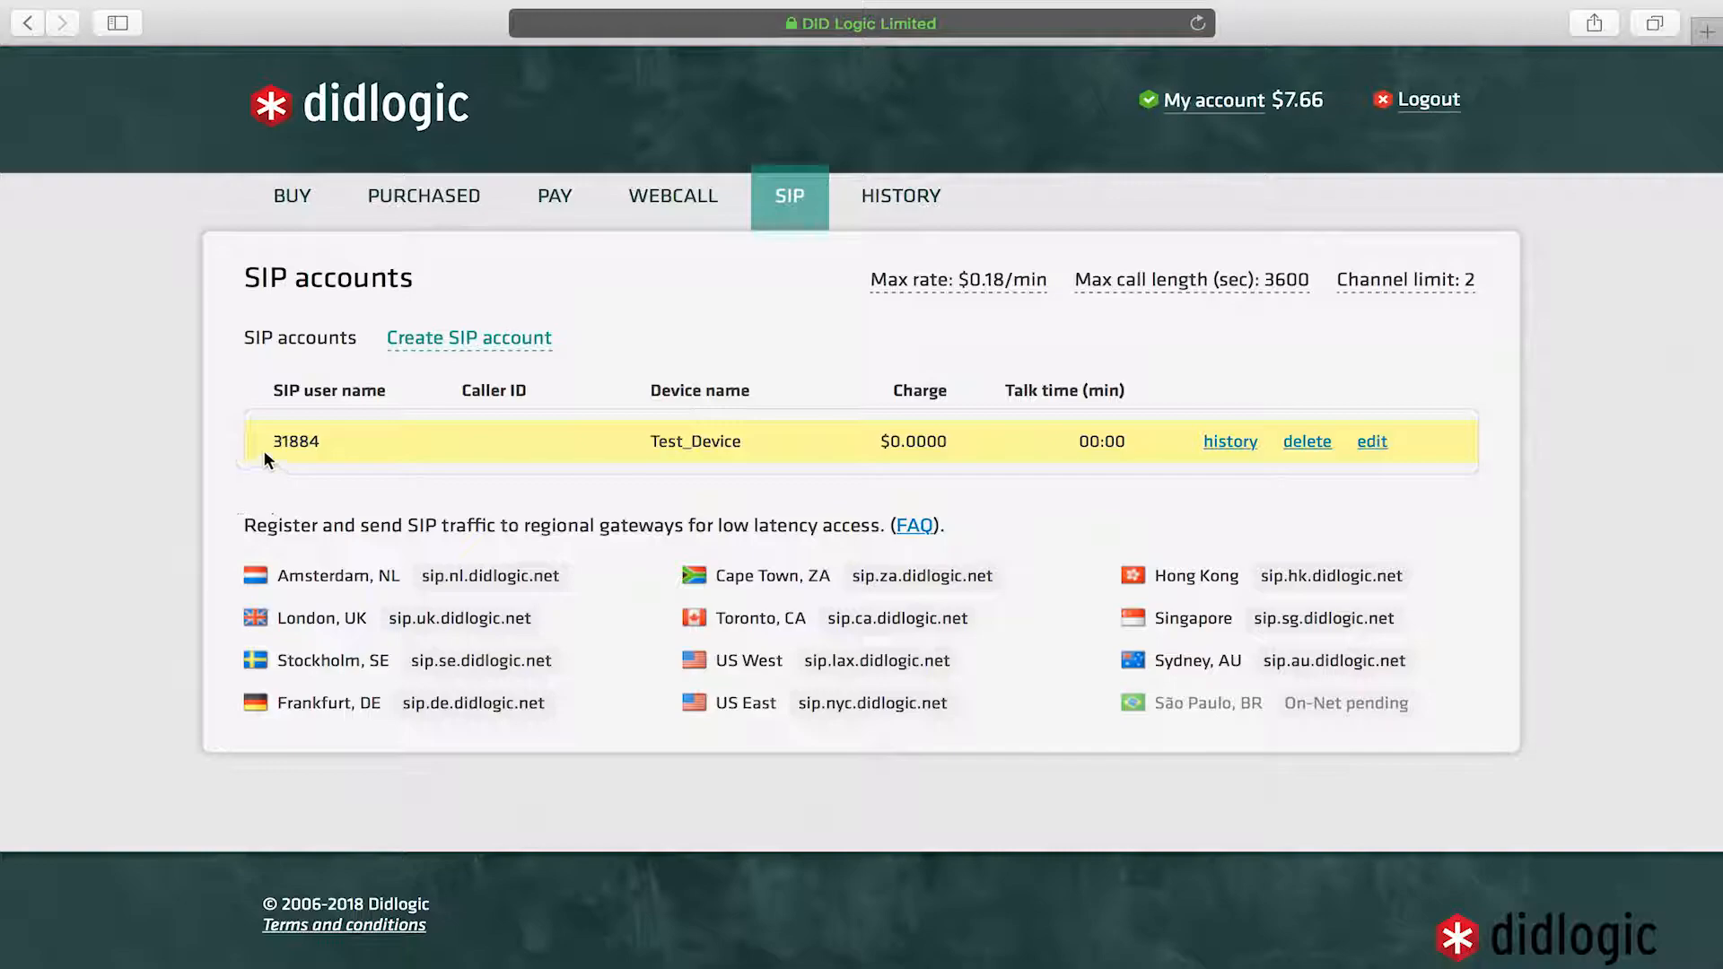
- Select the SIP user name, confirm no DIDs are purchased yet, and return to Buy number
left_click_drag(262, 442, 323, 444)
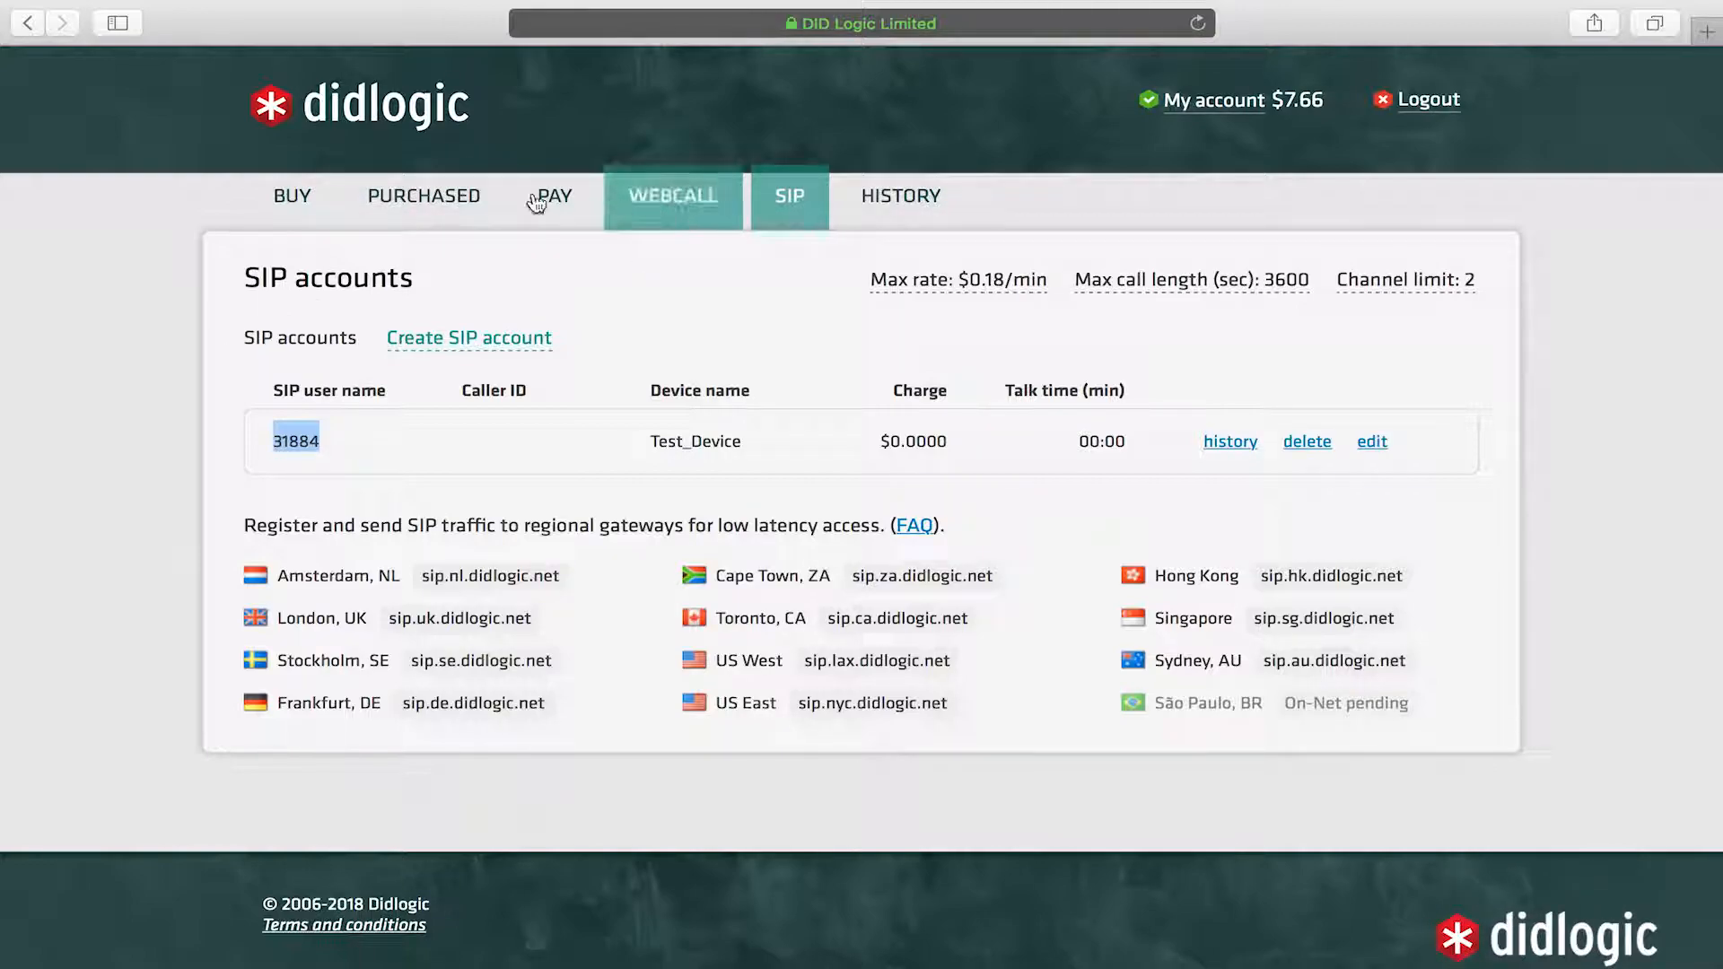
left_click(430, 208)
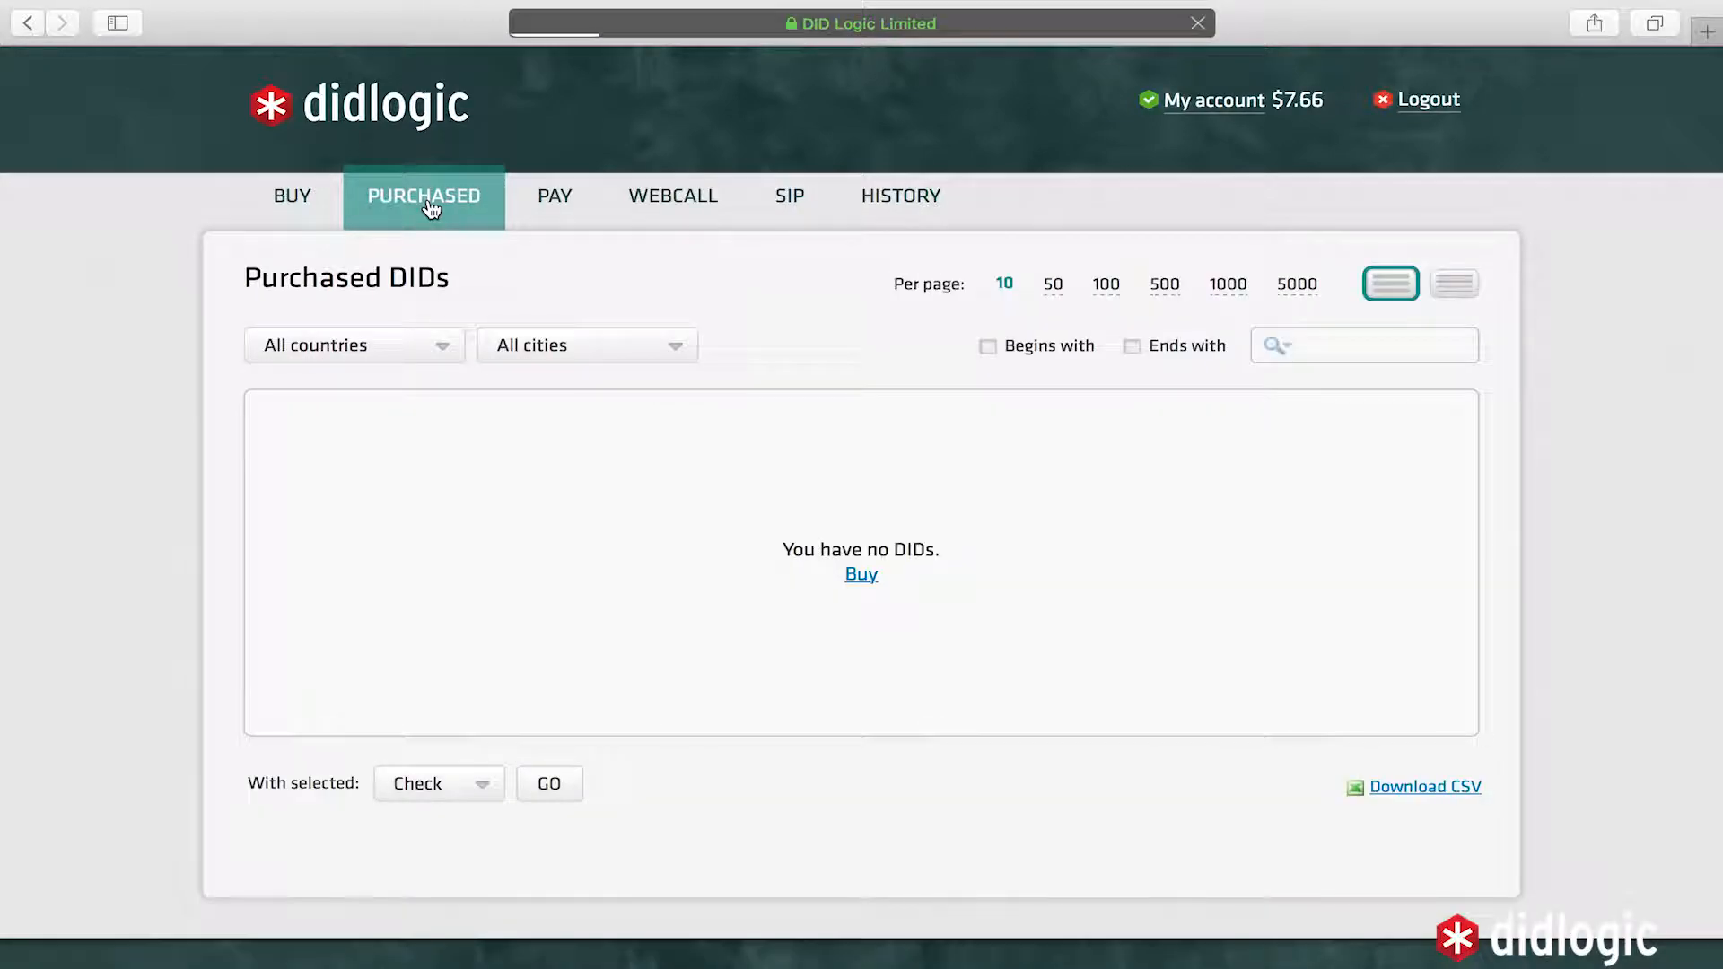
left_click(325, 208)
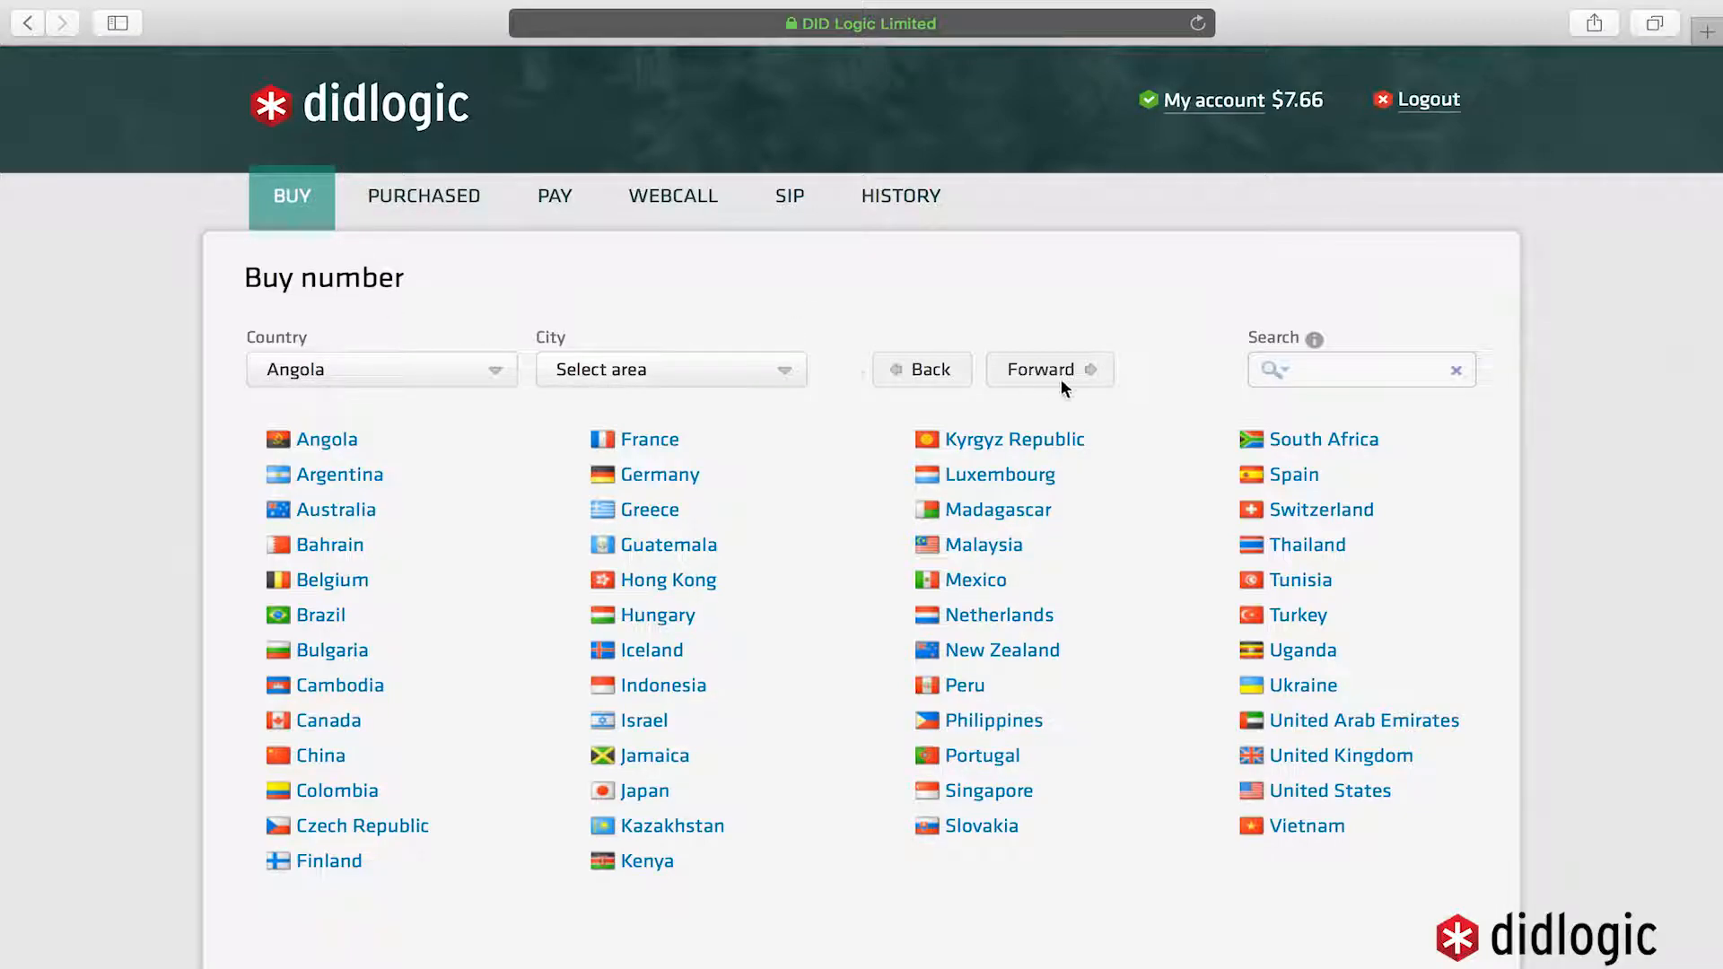
- Search 'New York' and pick a number in the New York City Zone 1 area
left_click(1363, 375)
type("New York")
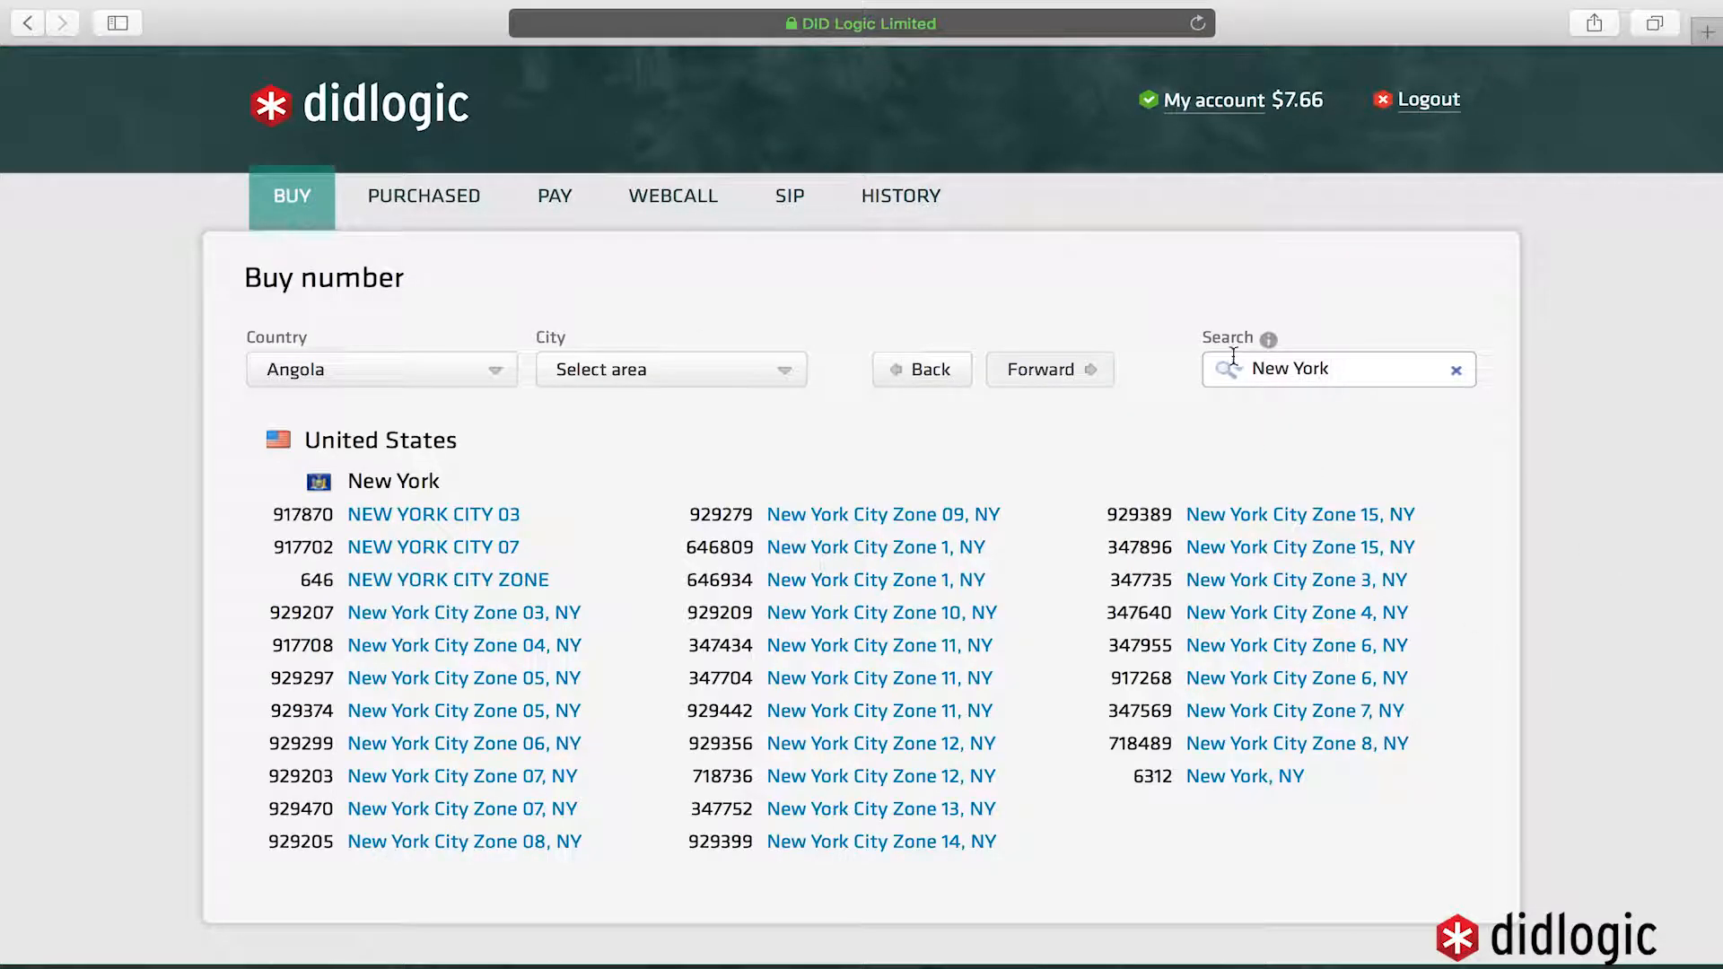
left_click(820, 551)
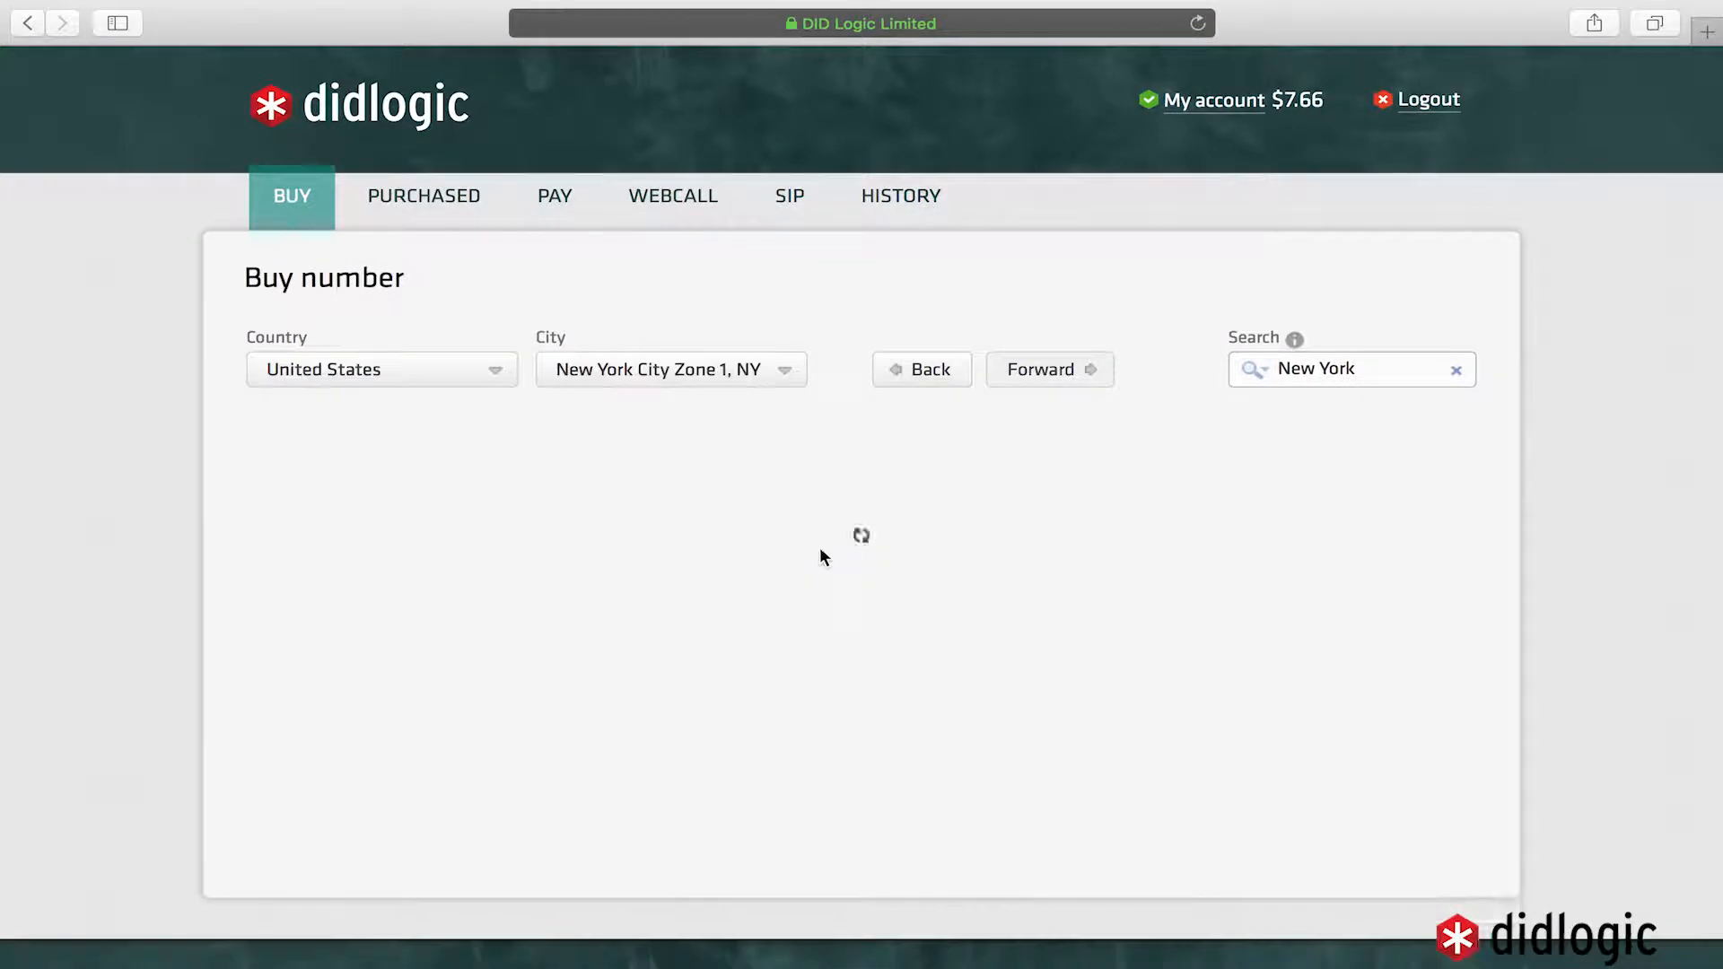
left_click(820, 545)
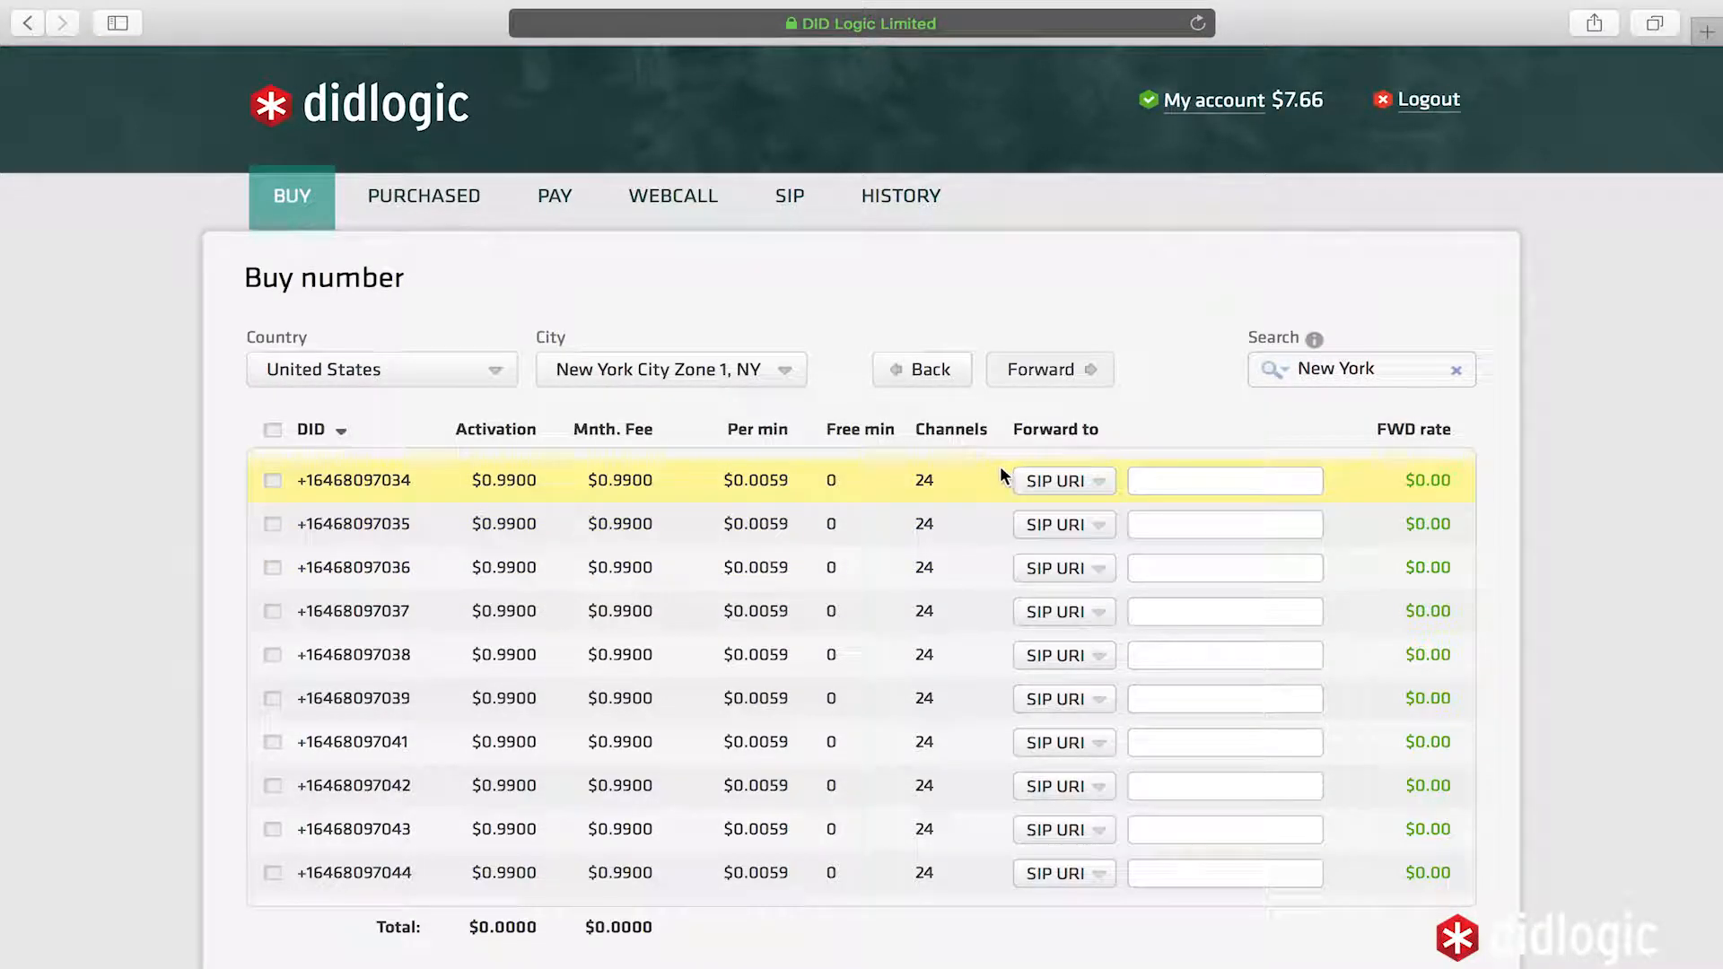
left_click(272, 482)
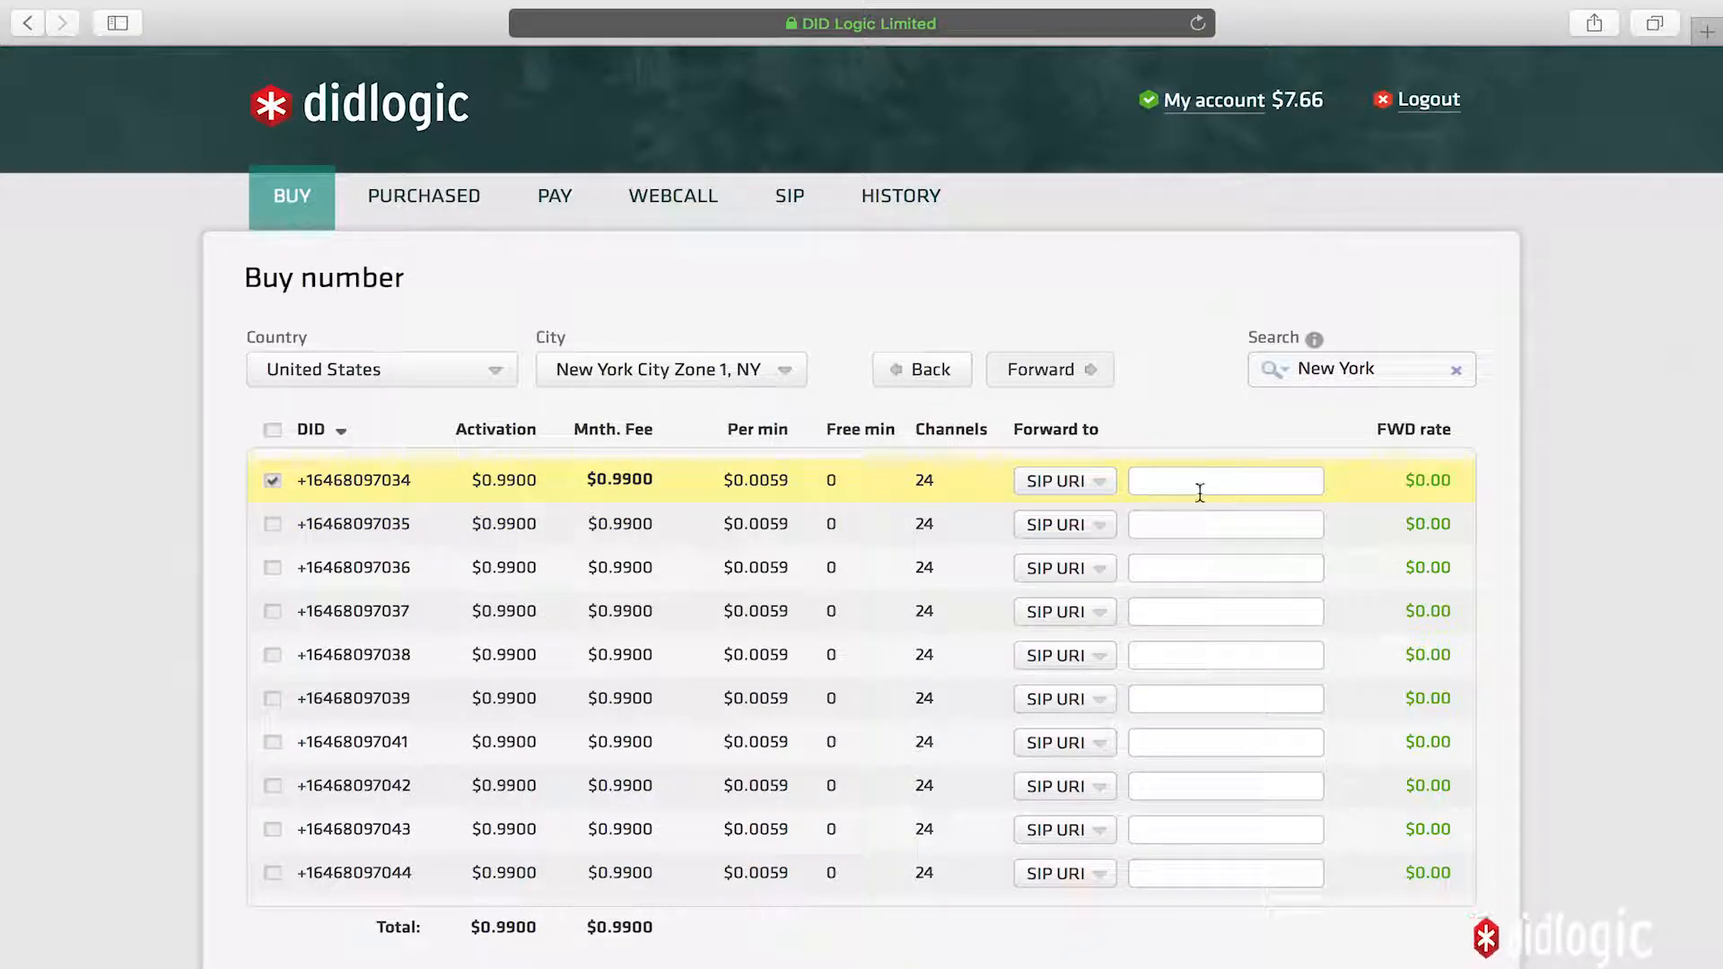
- Forward the chosen number to the Test_Device SIP account and buy it
left_click(1074, 488)
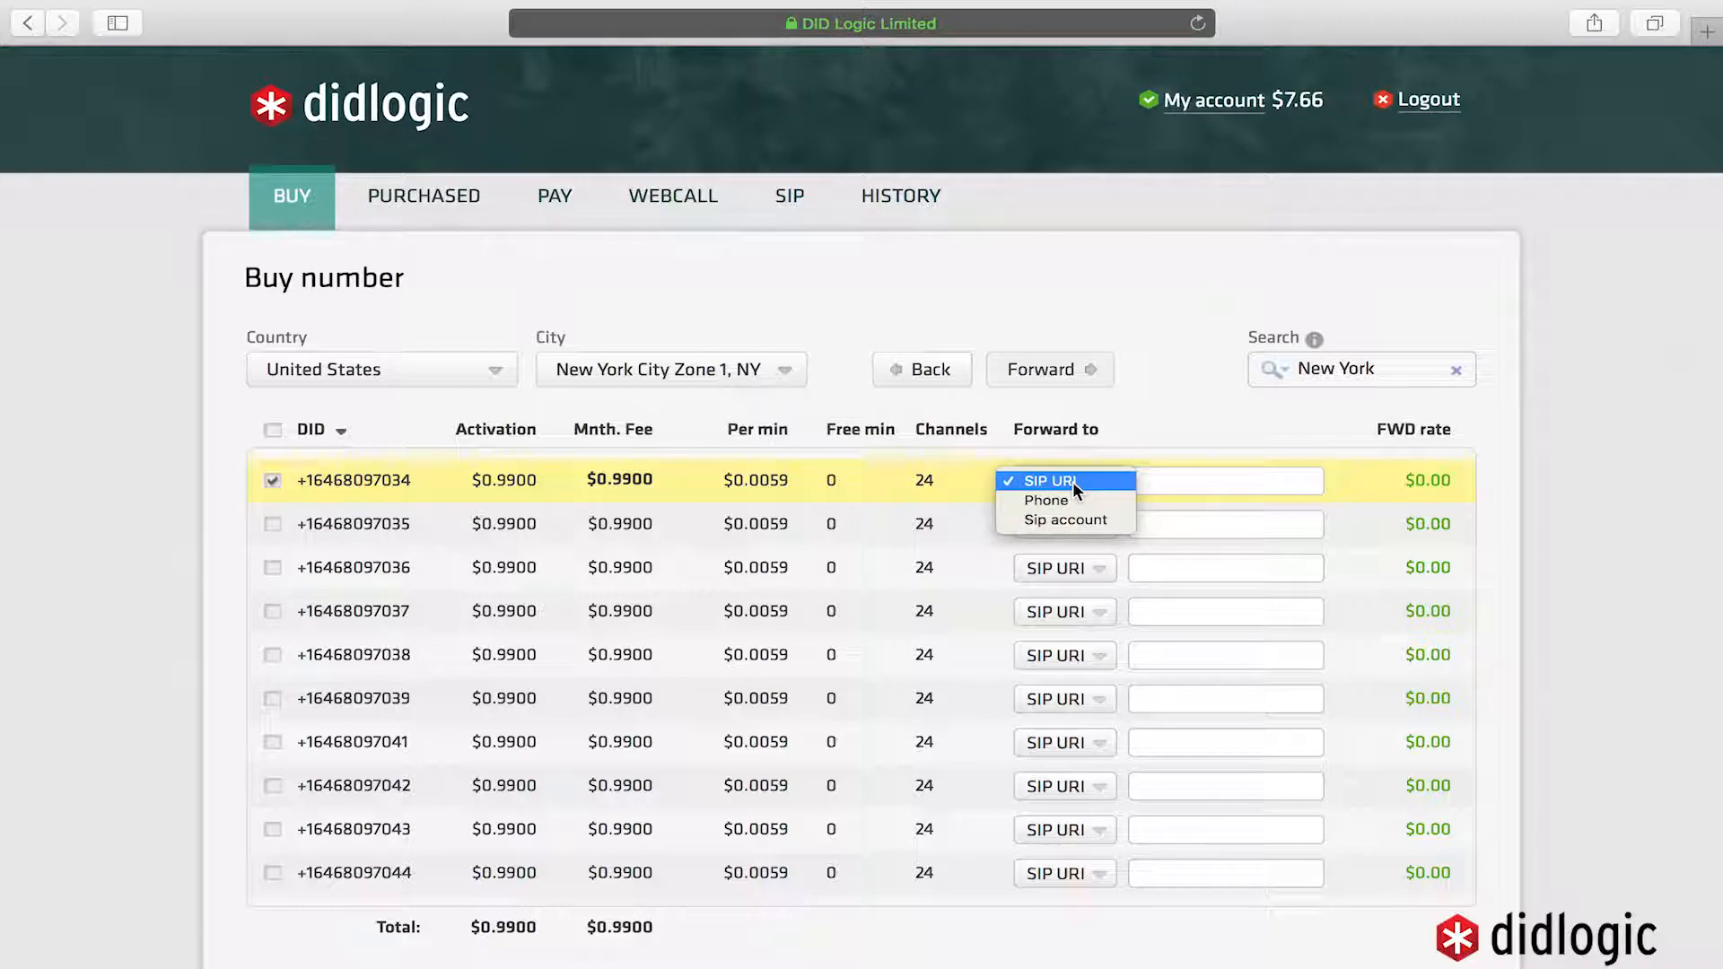
left_click(1080, 519)
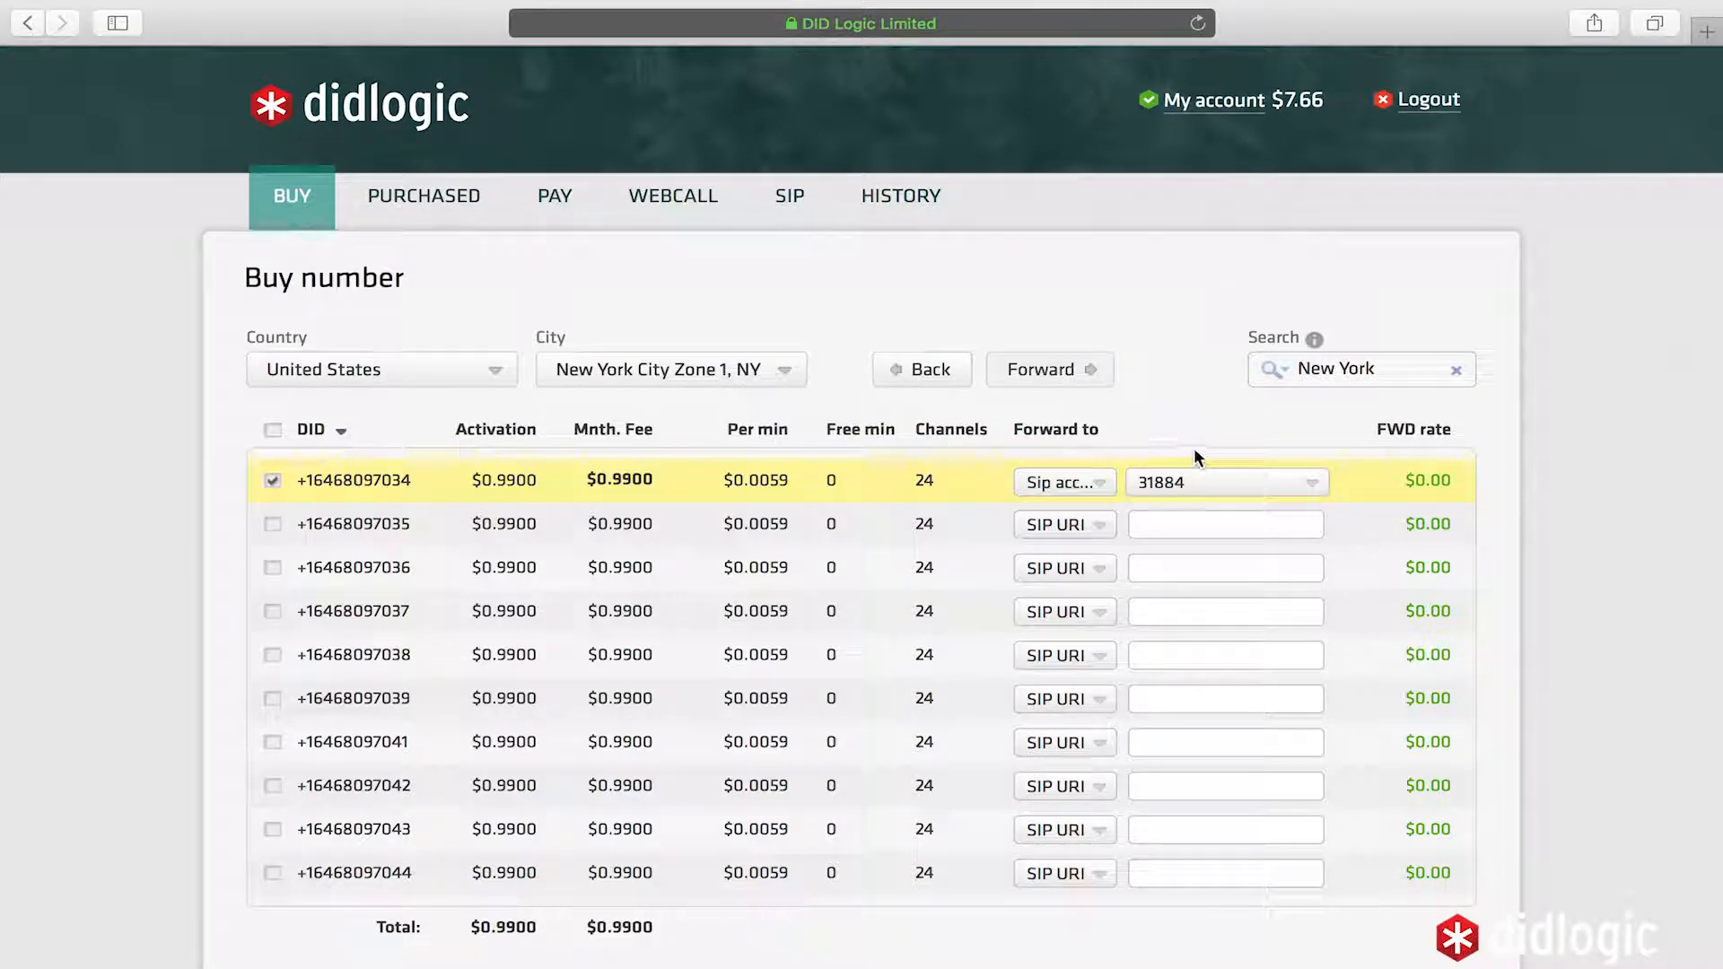
scroll(1190, 429, "down", 5)
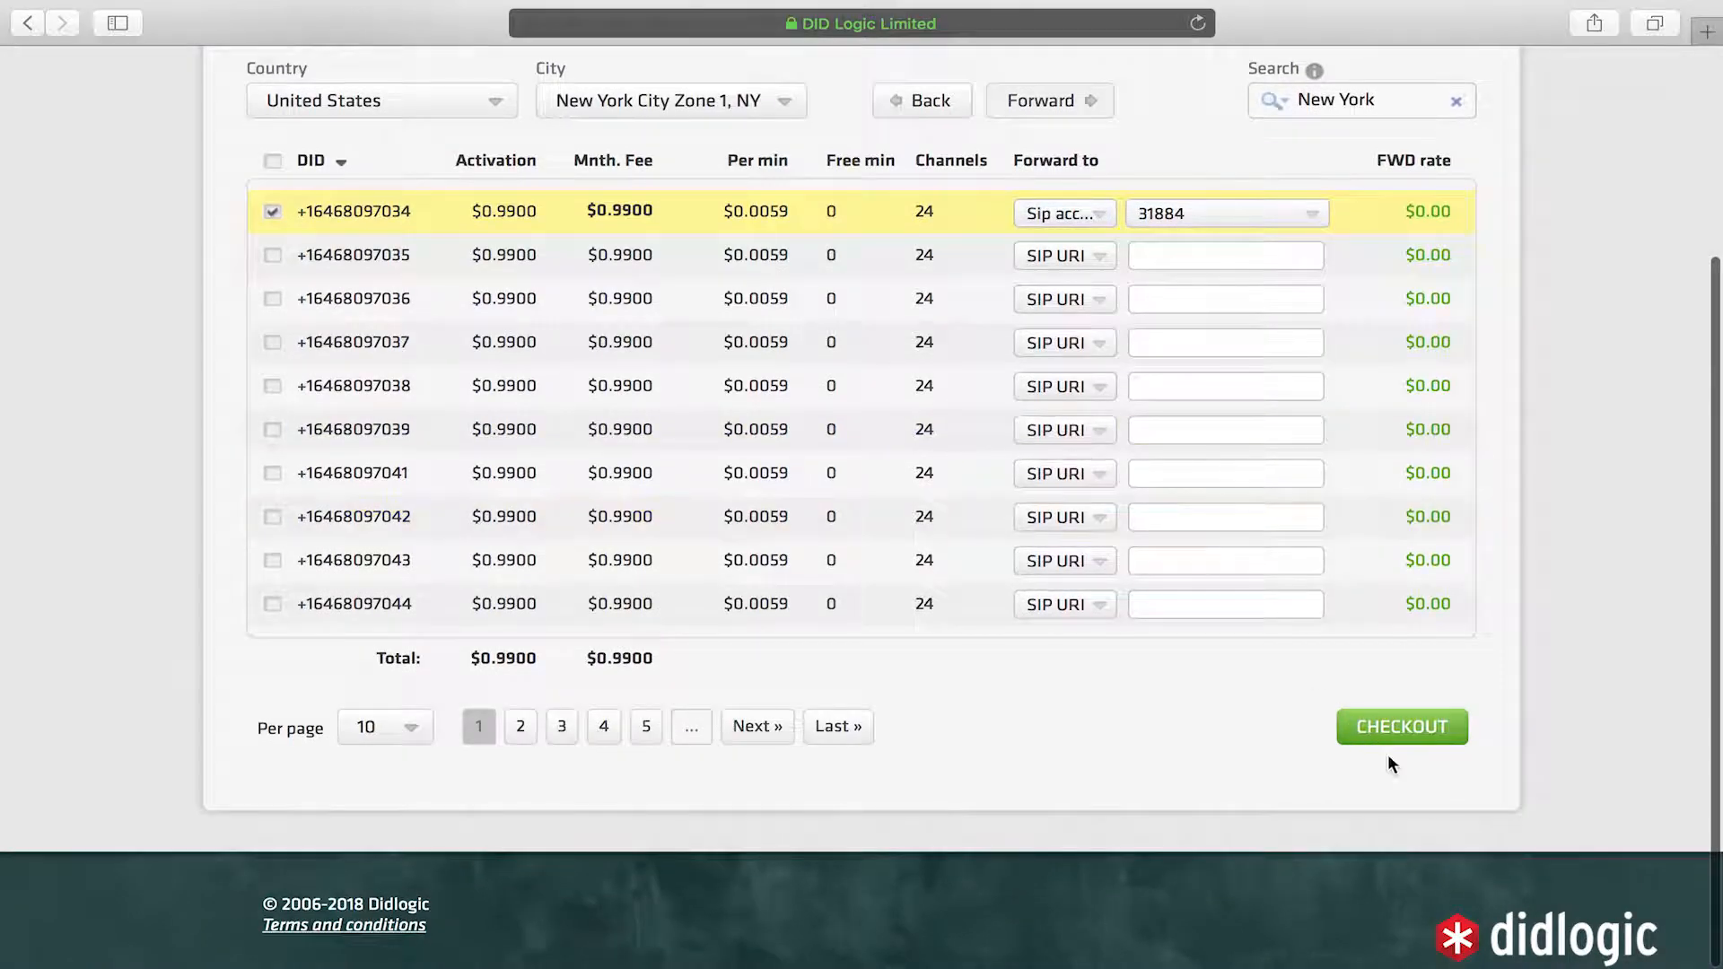
left_click(1425, 729)
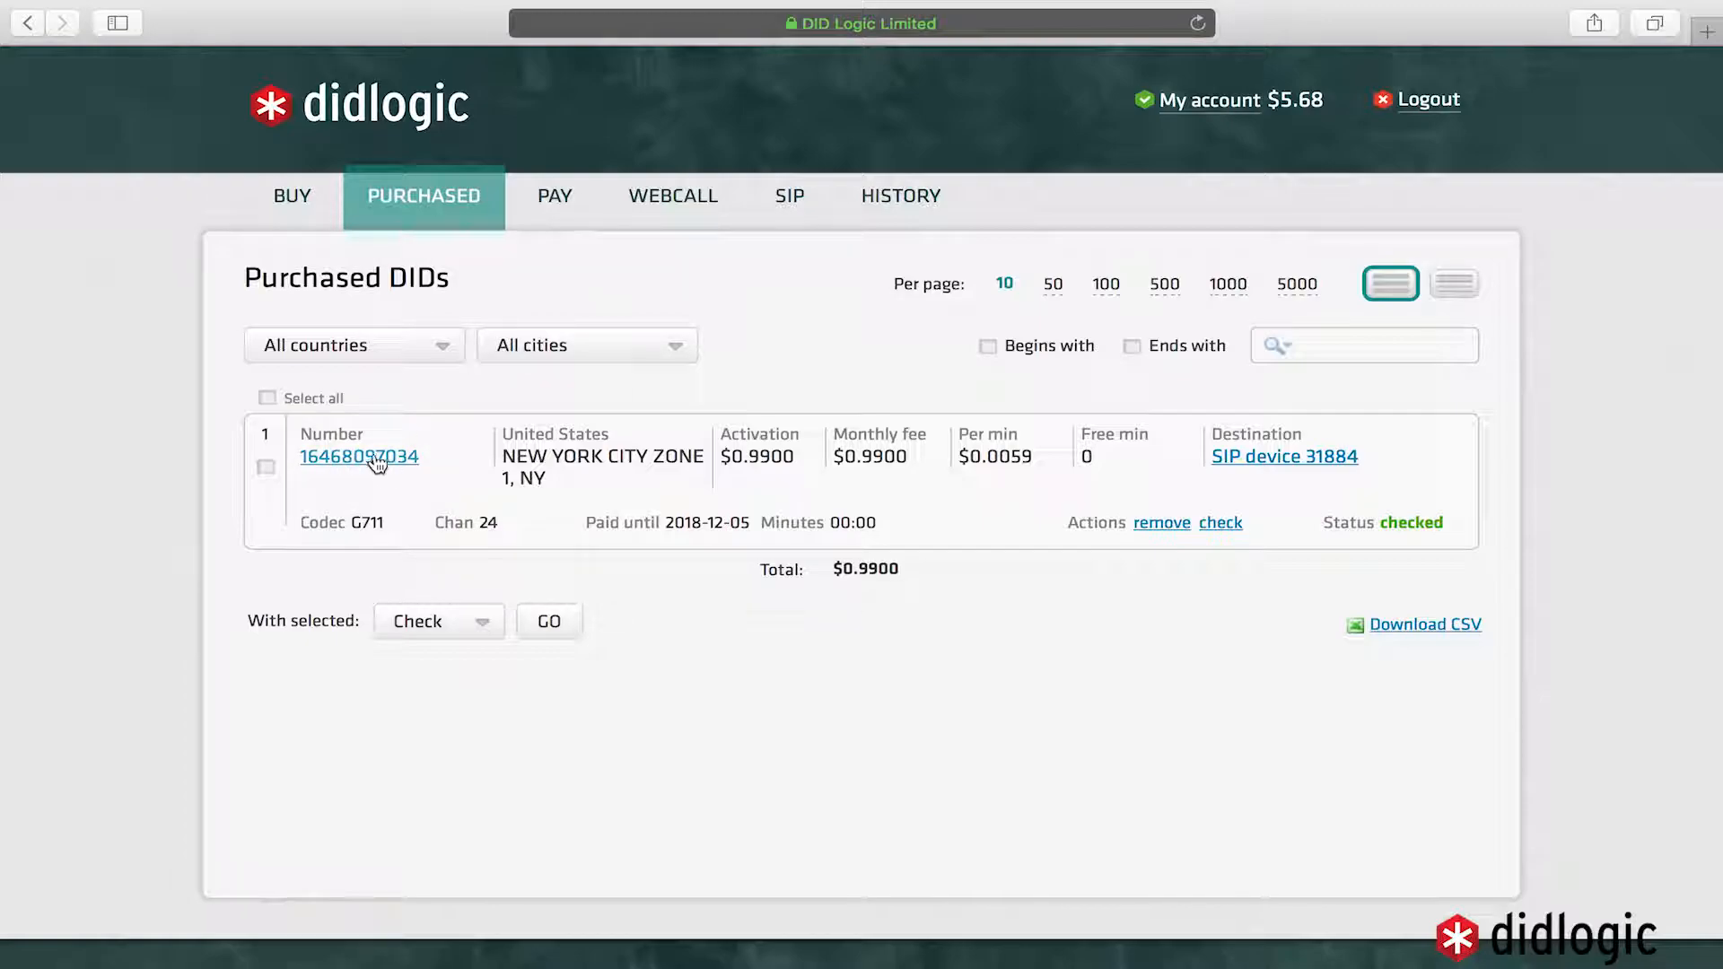
- Set the Test_Device SIP account's caller ID to the purchased New York number and save
left_click(1308, 458)
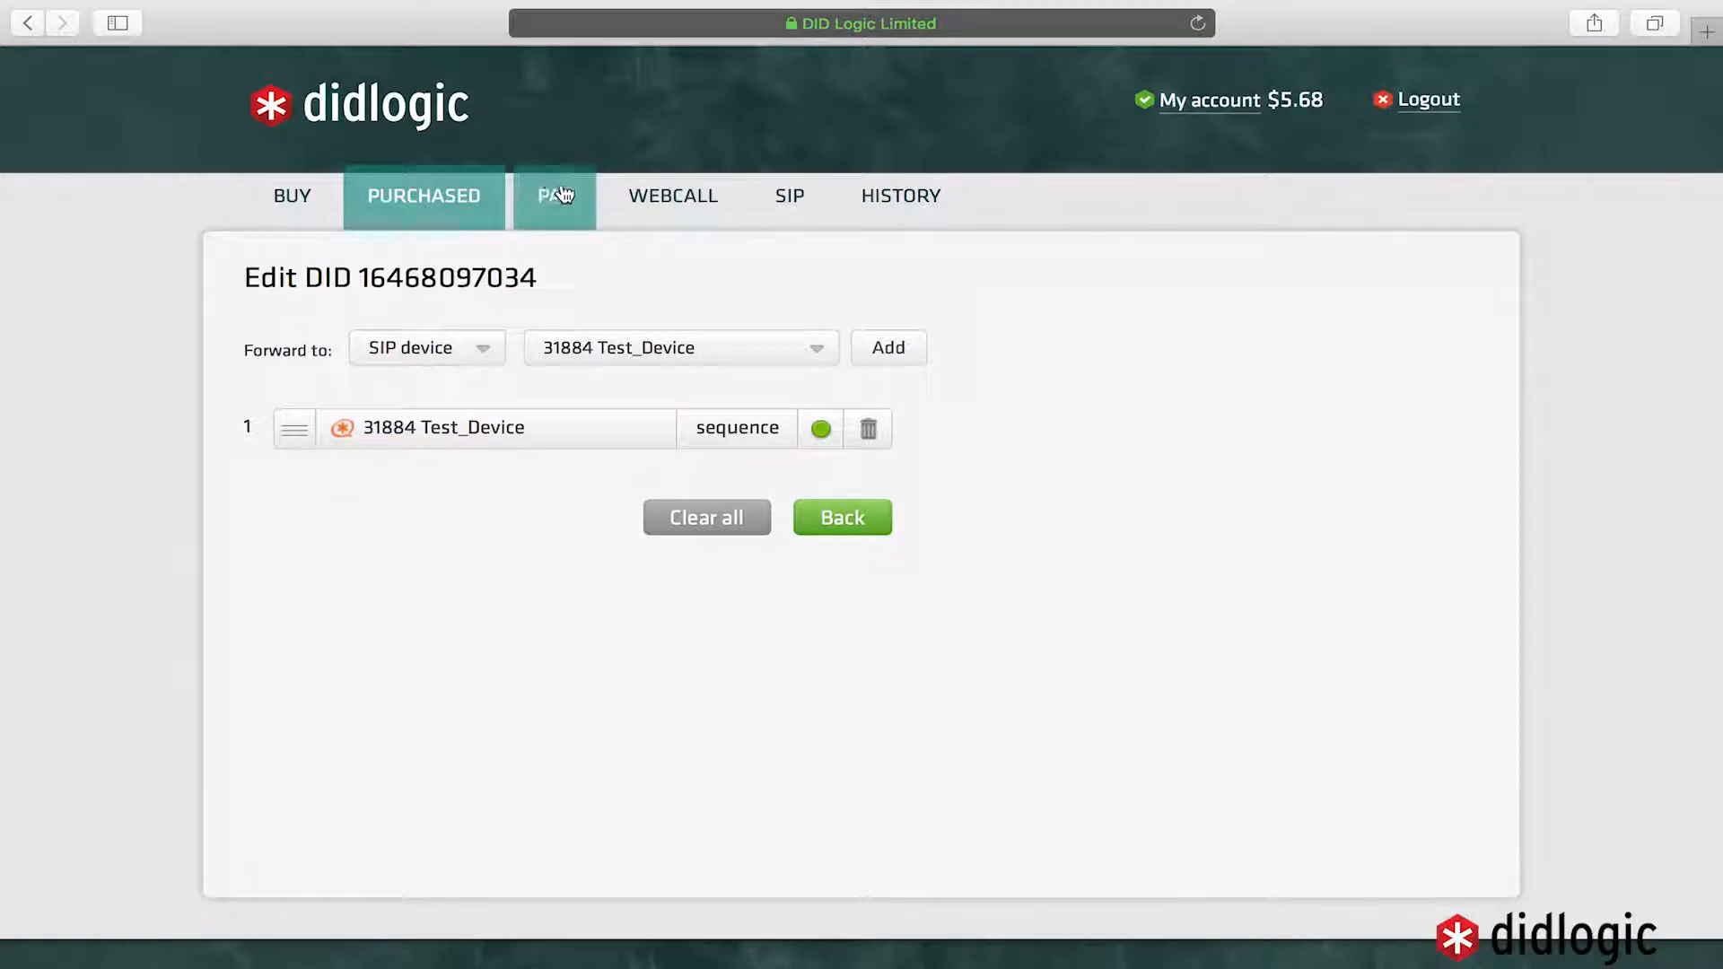
left_click(770, 197)
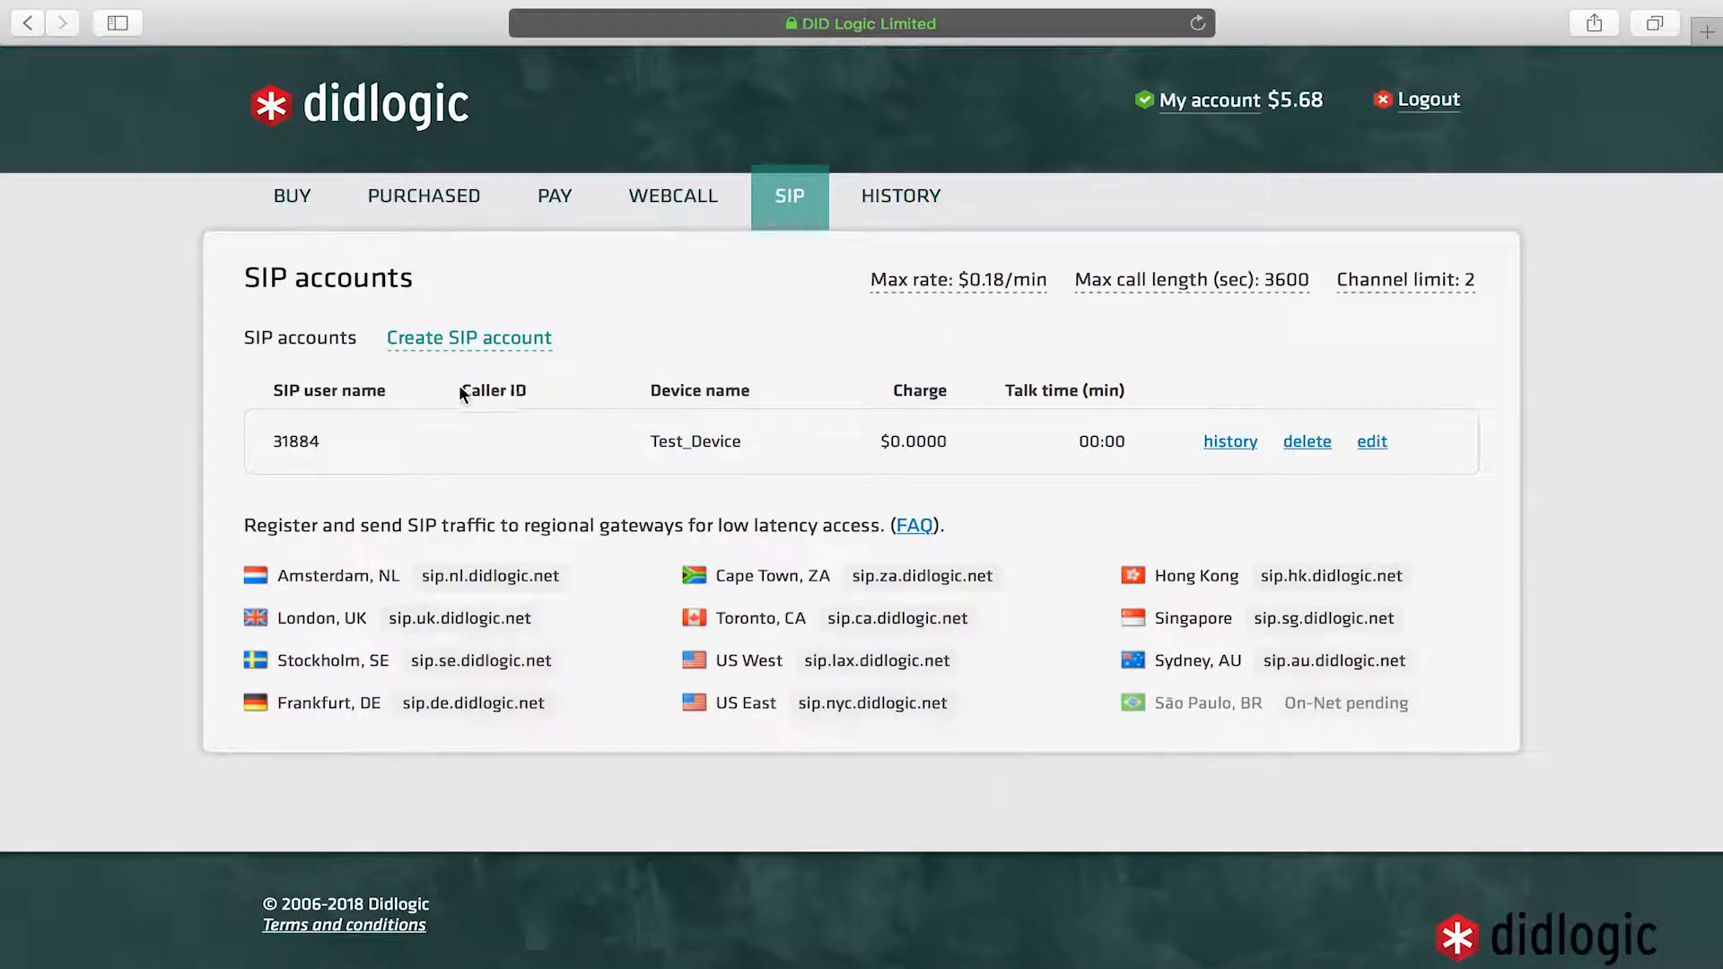
left_click(1373, 442)
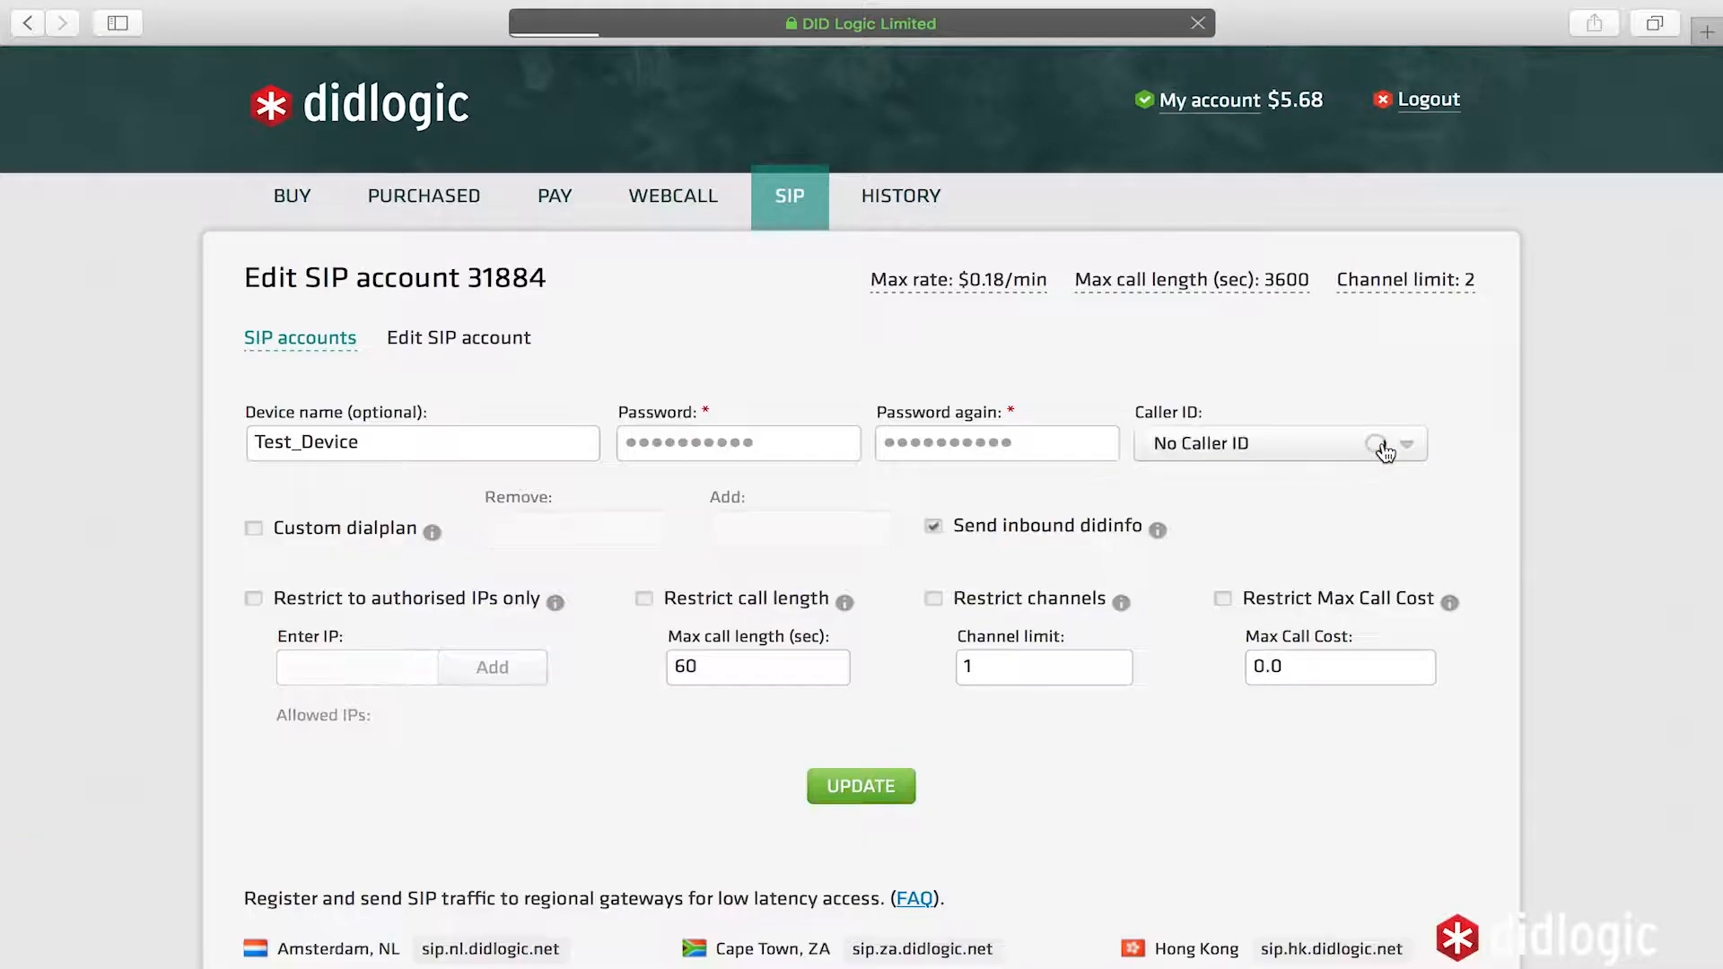
left_click(1230, 447)
left_click(1243, 481)
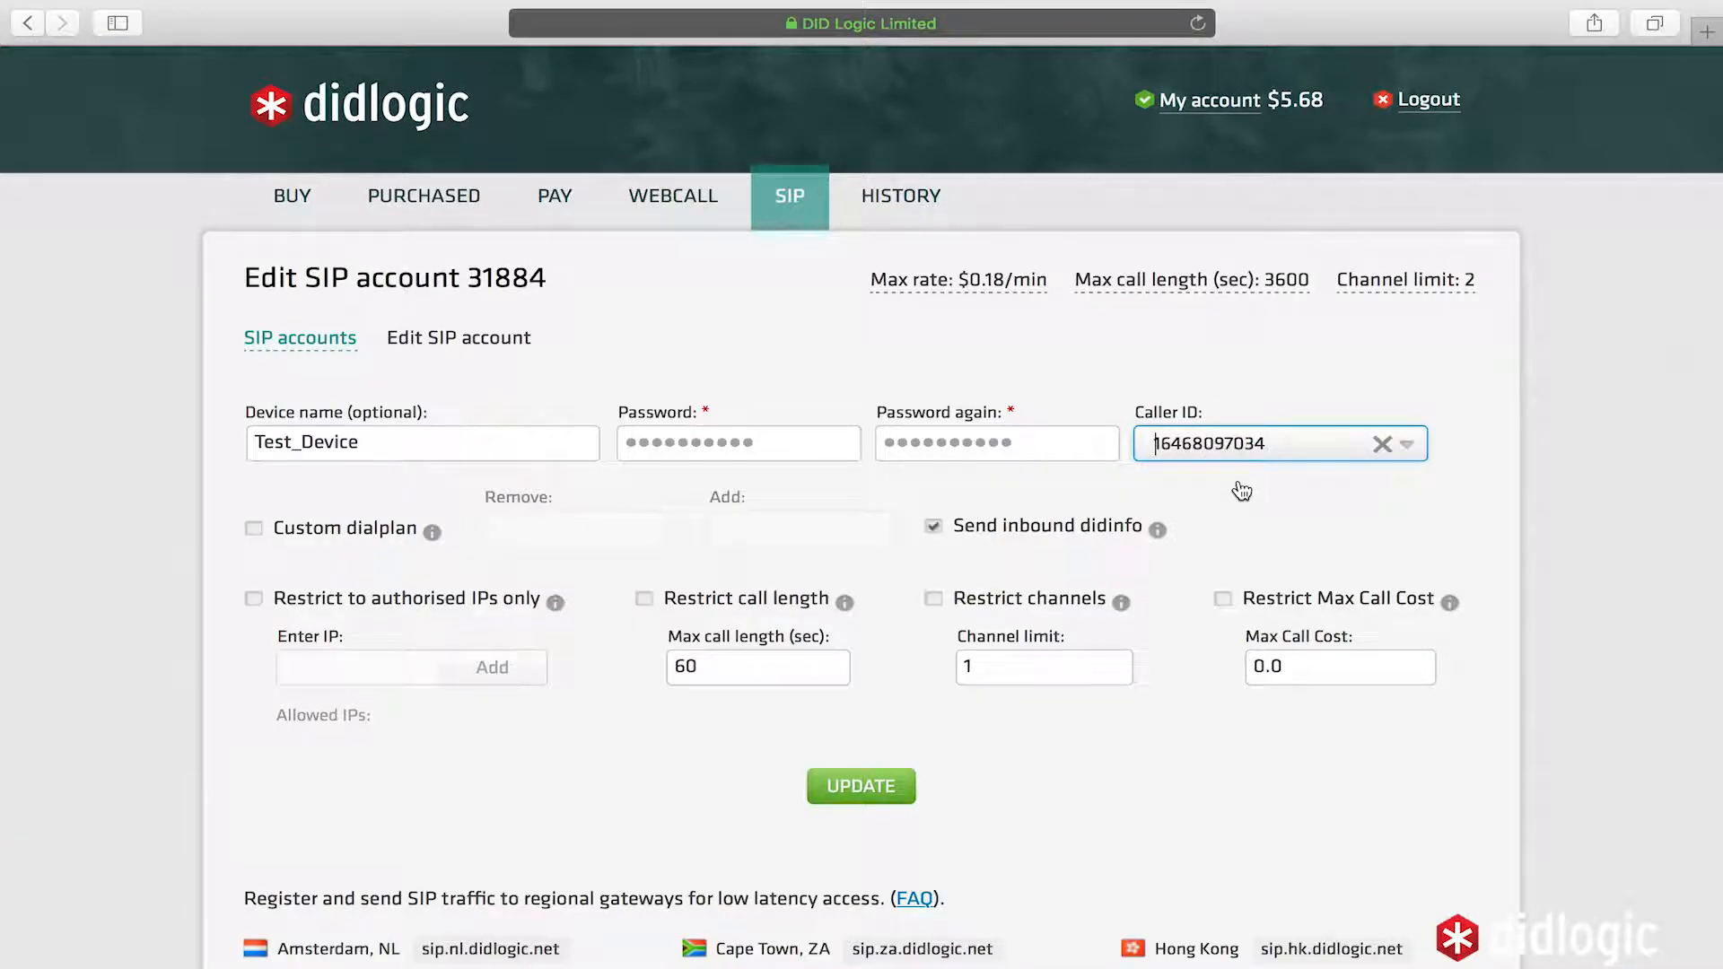
left_click(862, 795)
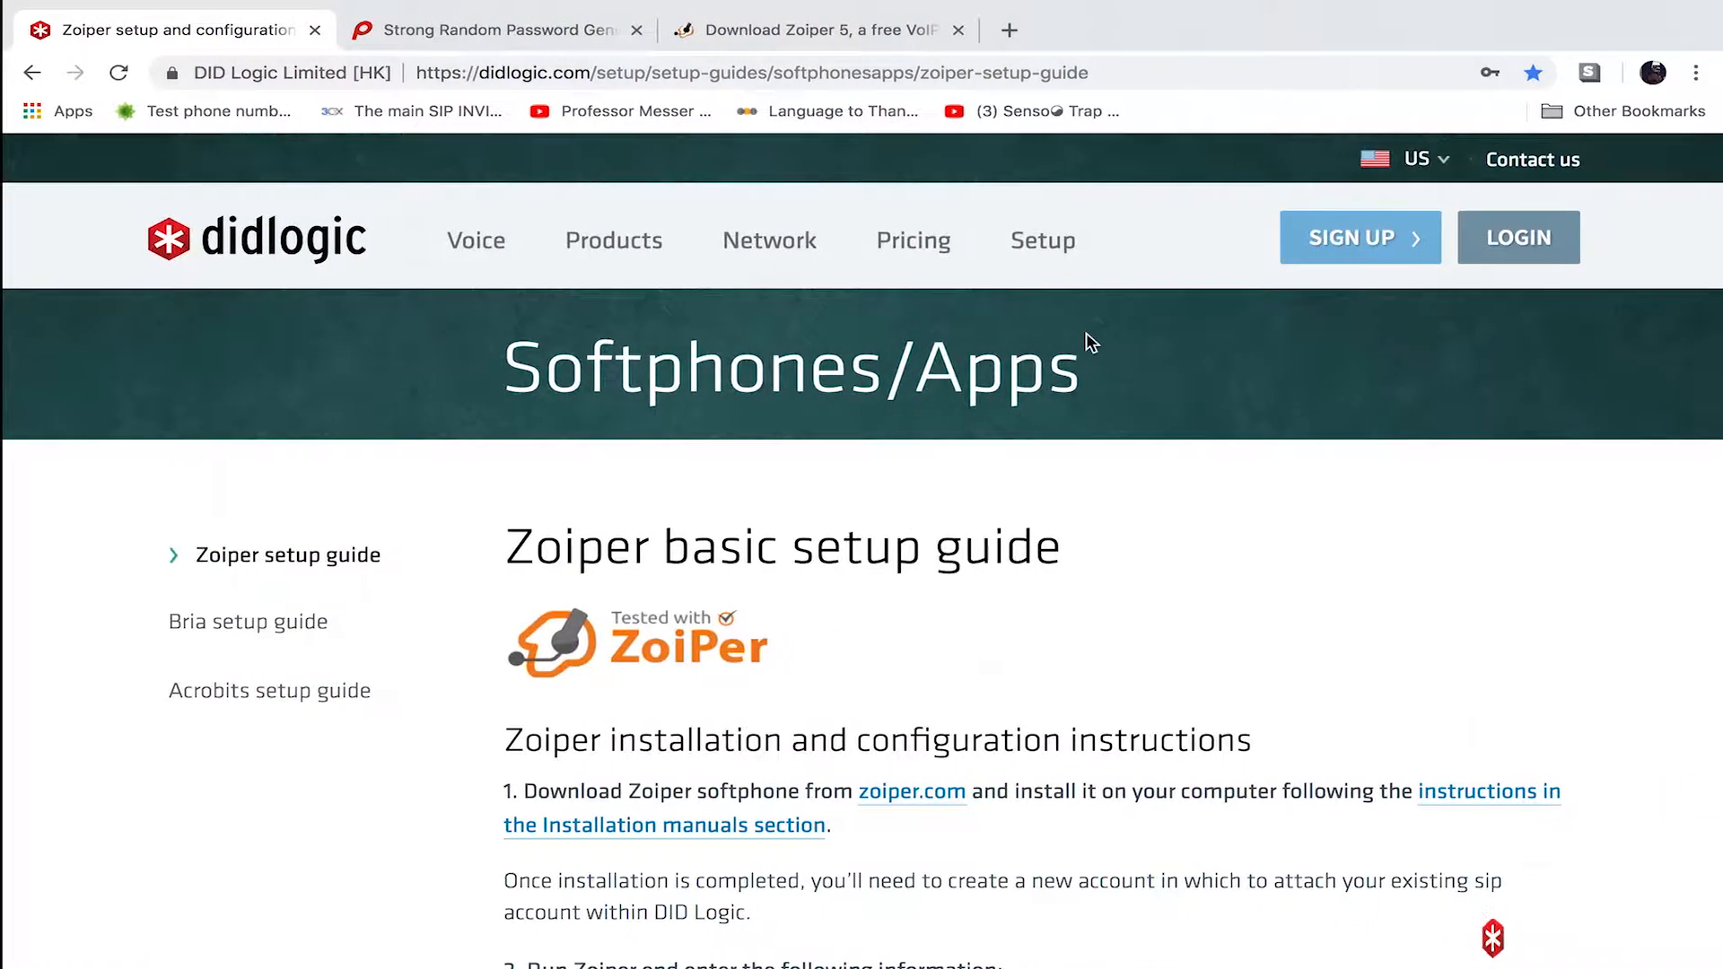
- Download the free Zoiper 5 edition for Mac from zoiper.com
left_click(836, 27)
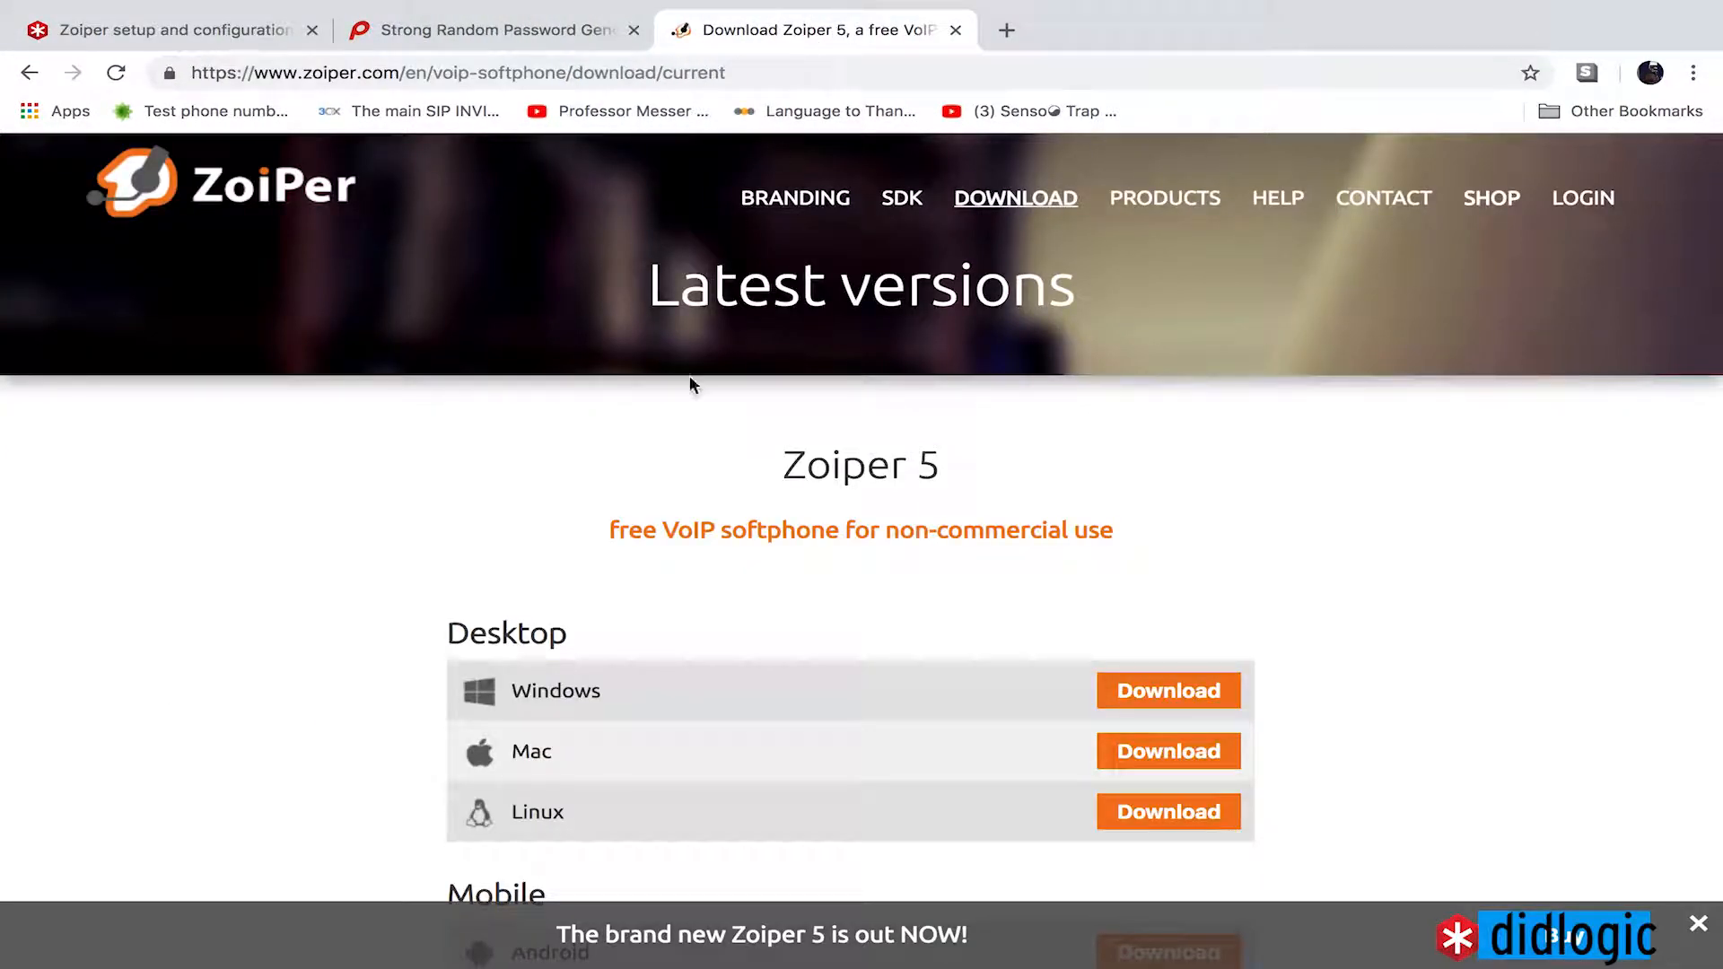
left_click(288, 184)
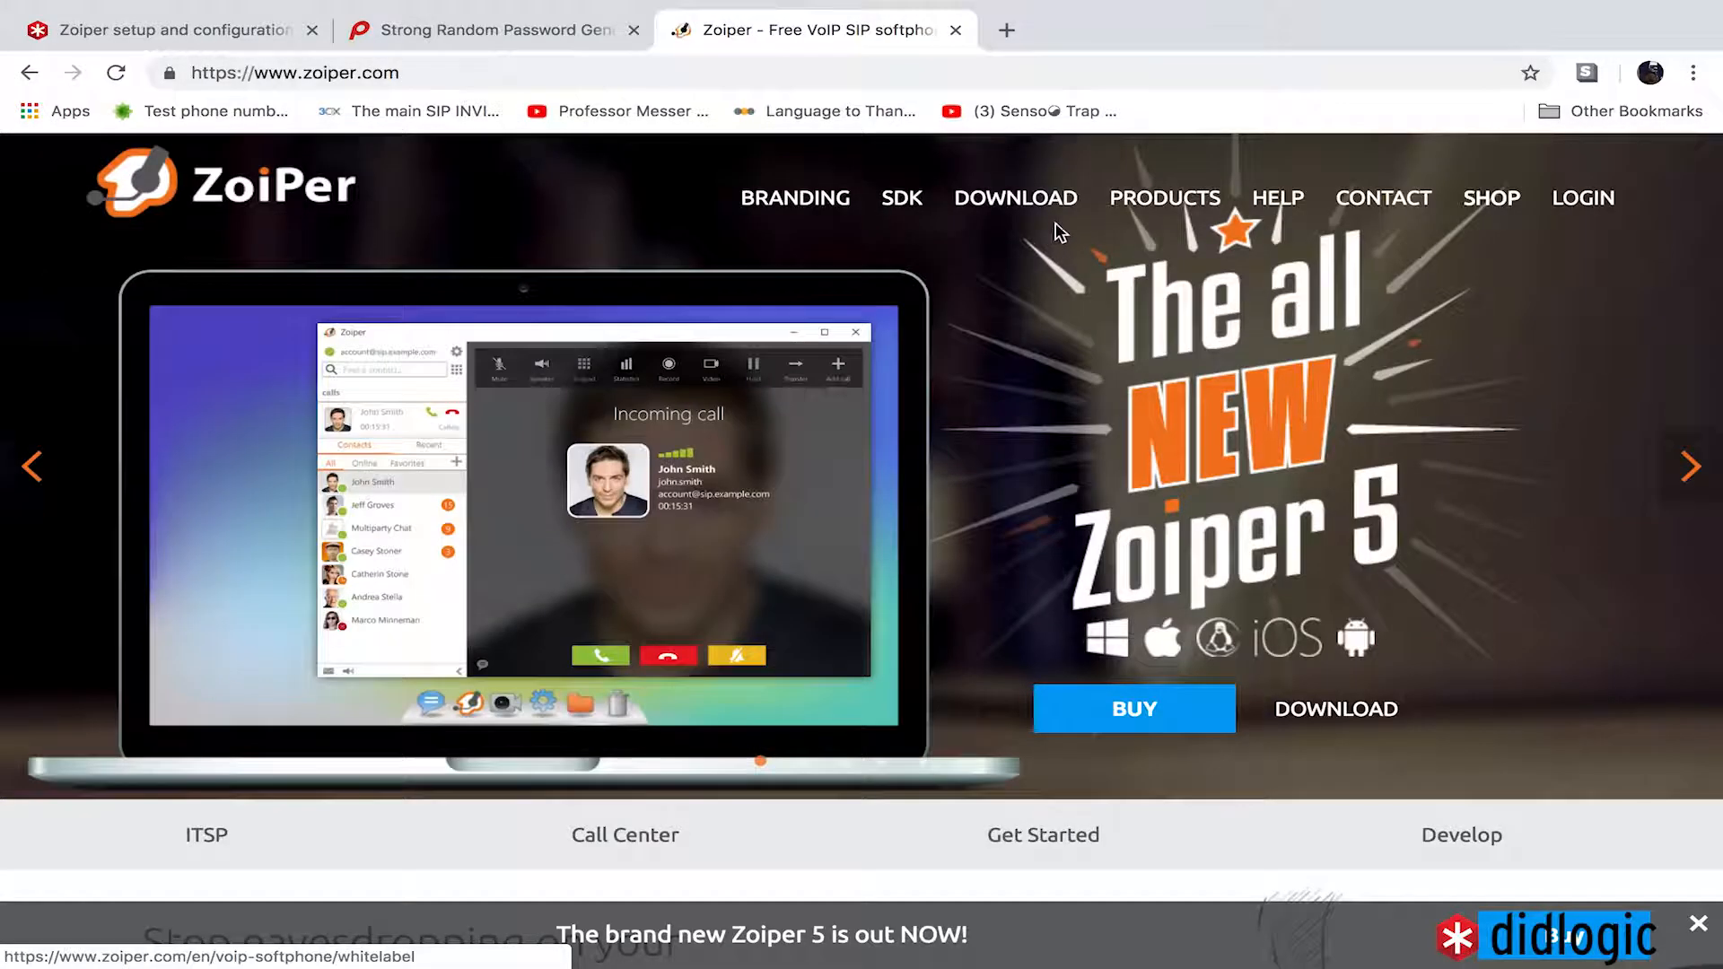
left_click(419, 72)
left_click(992, 205)
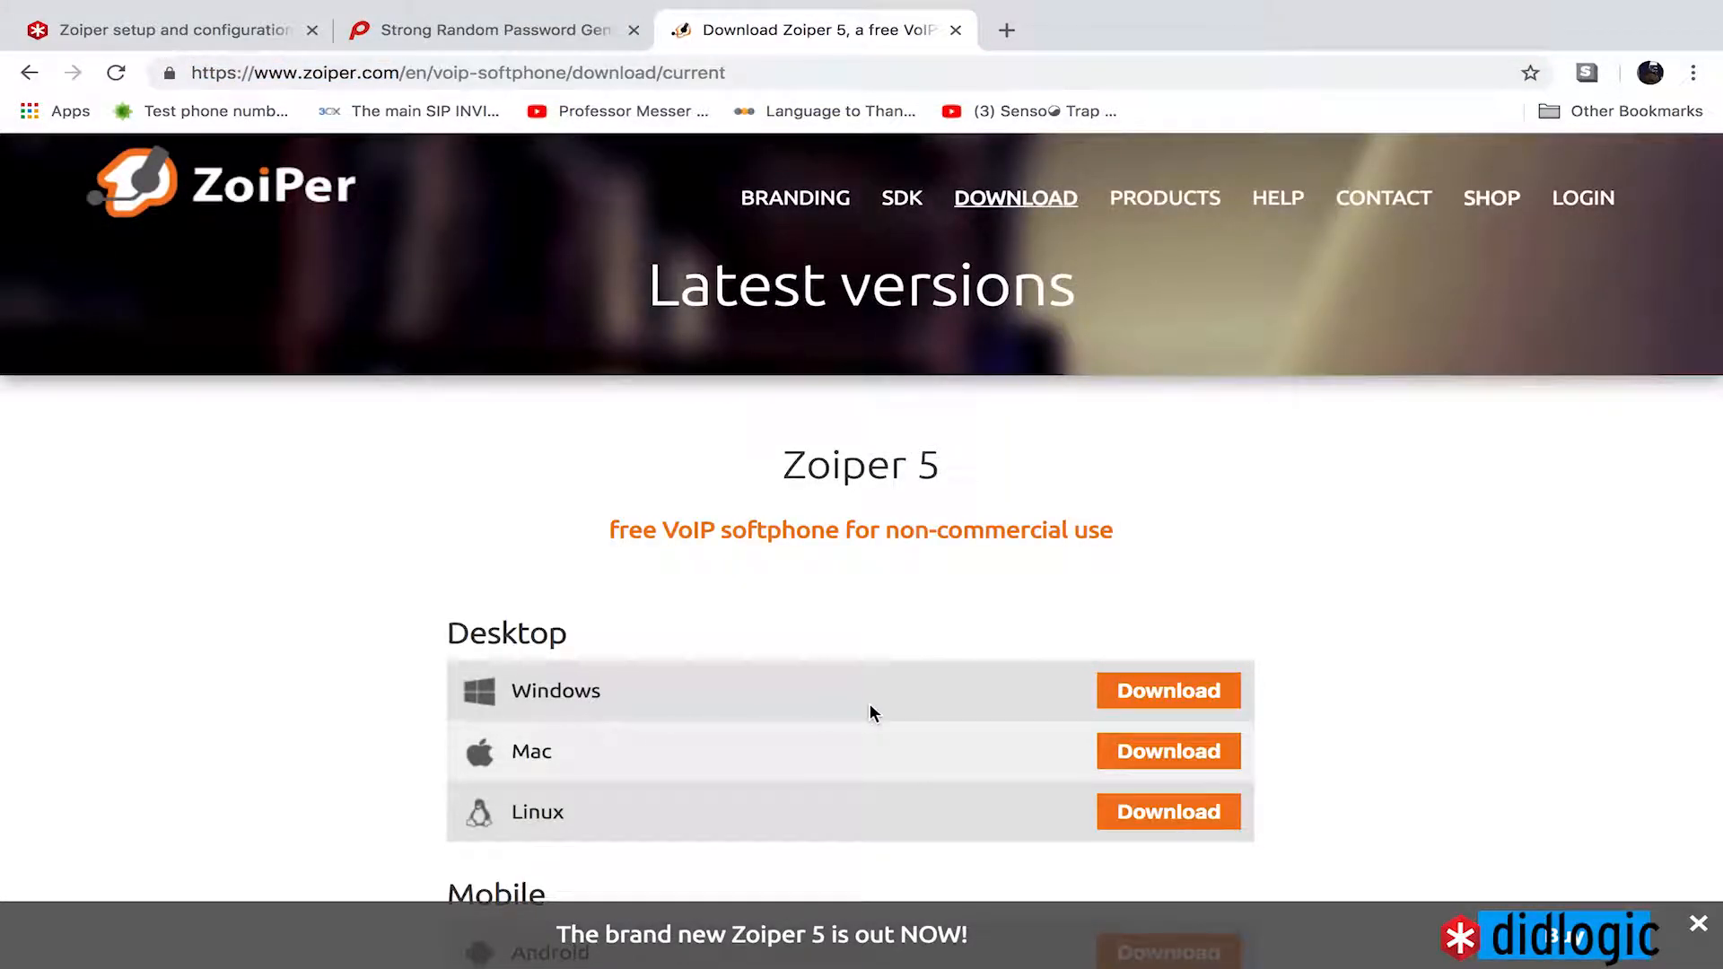
left_click(1167, 759)
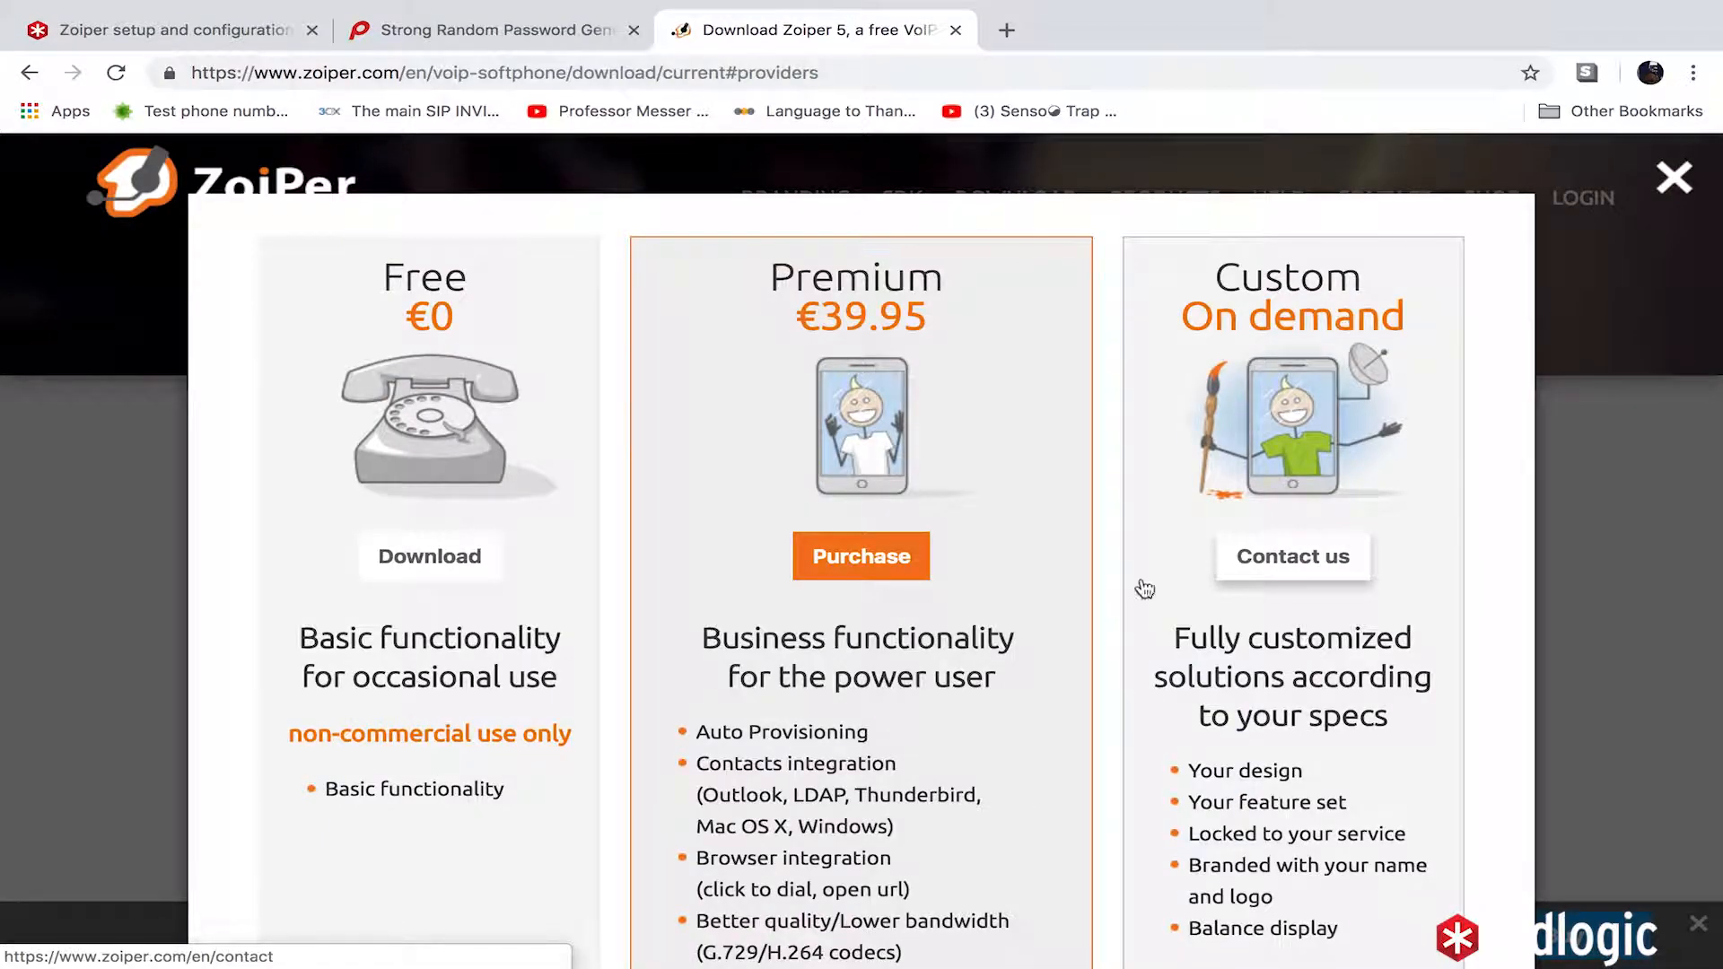
left_click(434, 552)
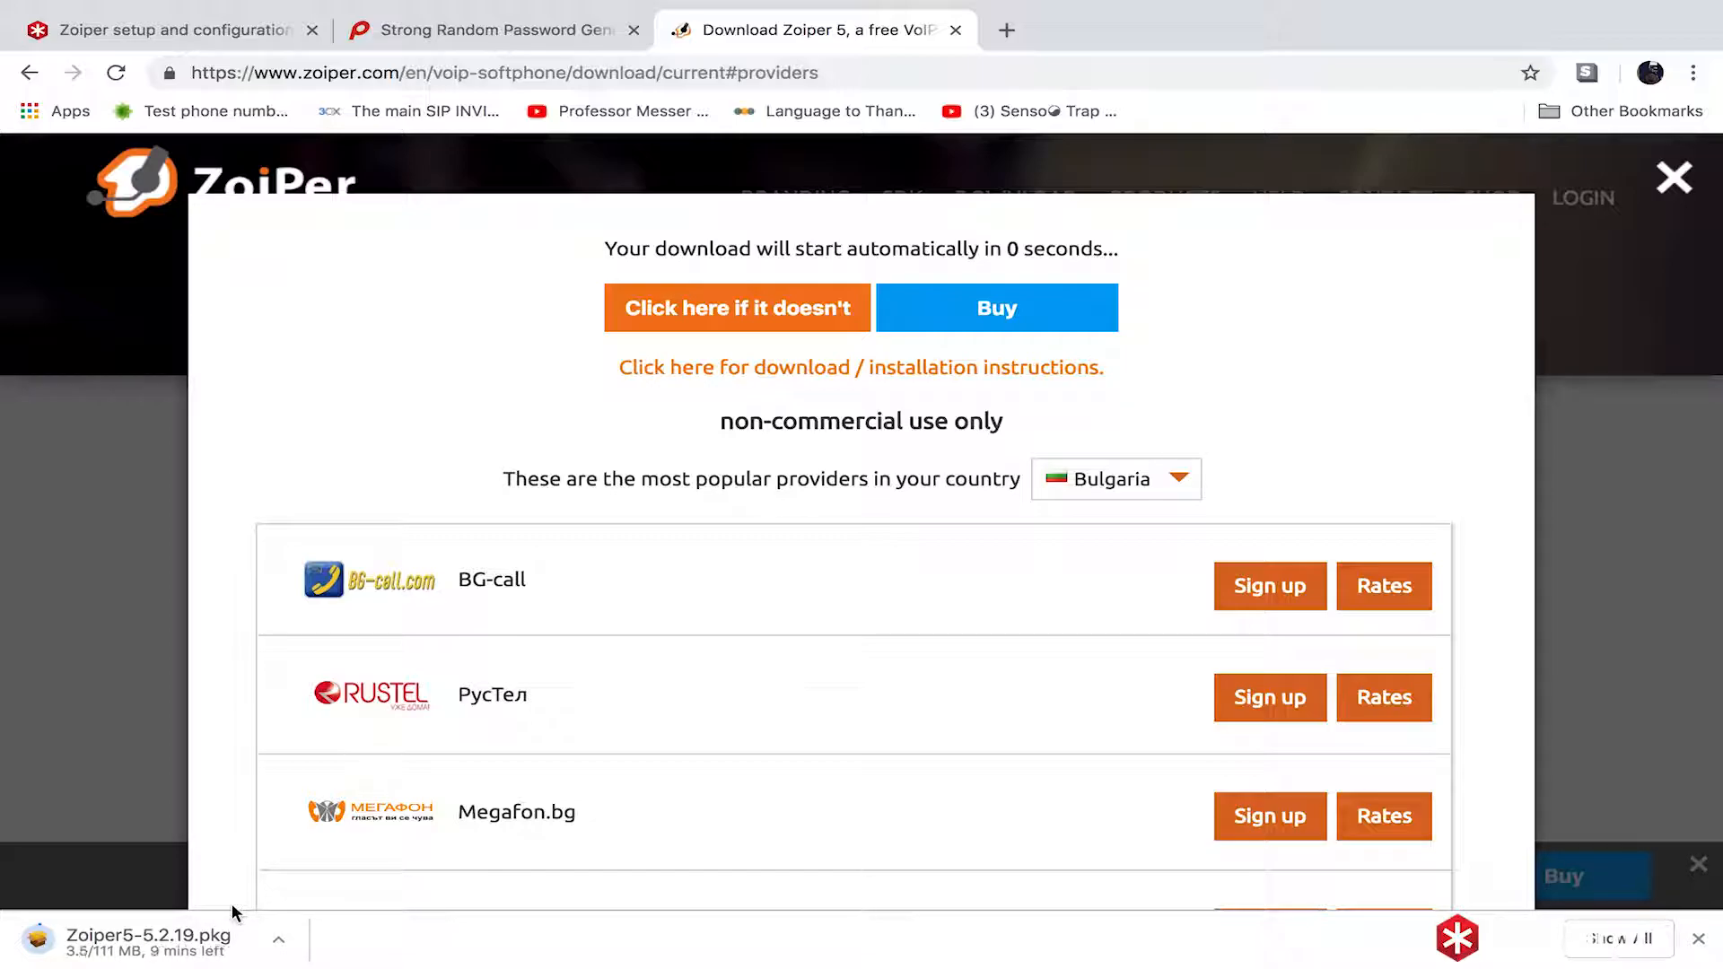
- Open the downloaded Zoiper5-5.2.19.pkg installer from the browser's download bar
left_click(241, 765)
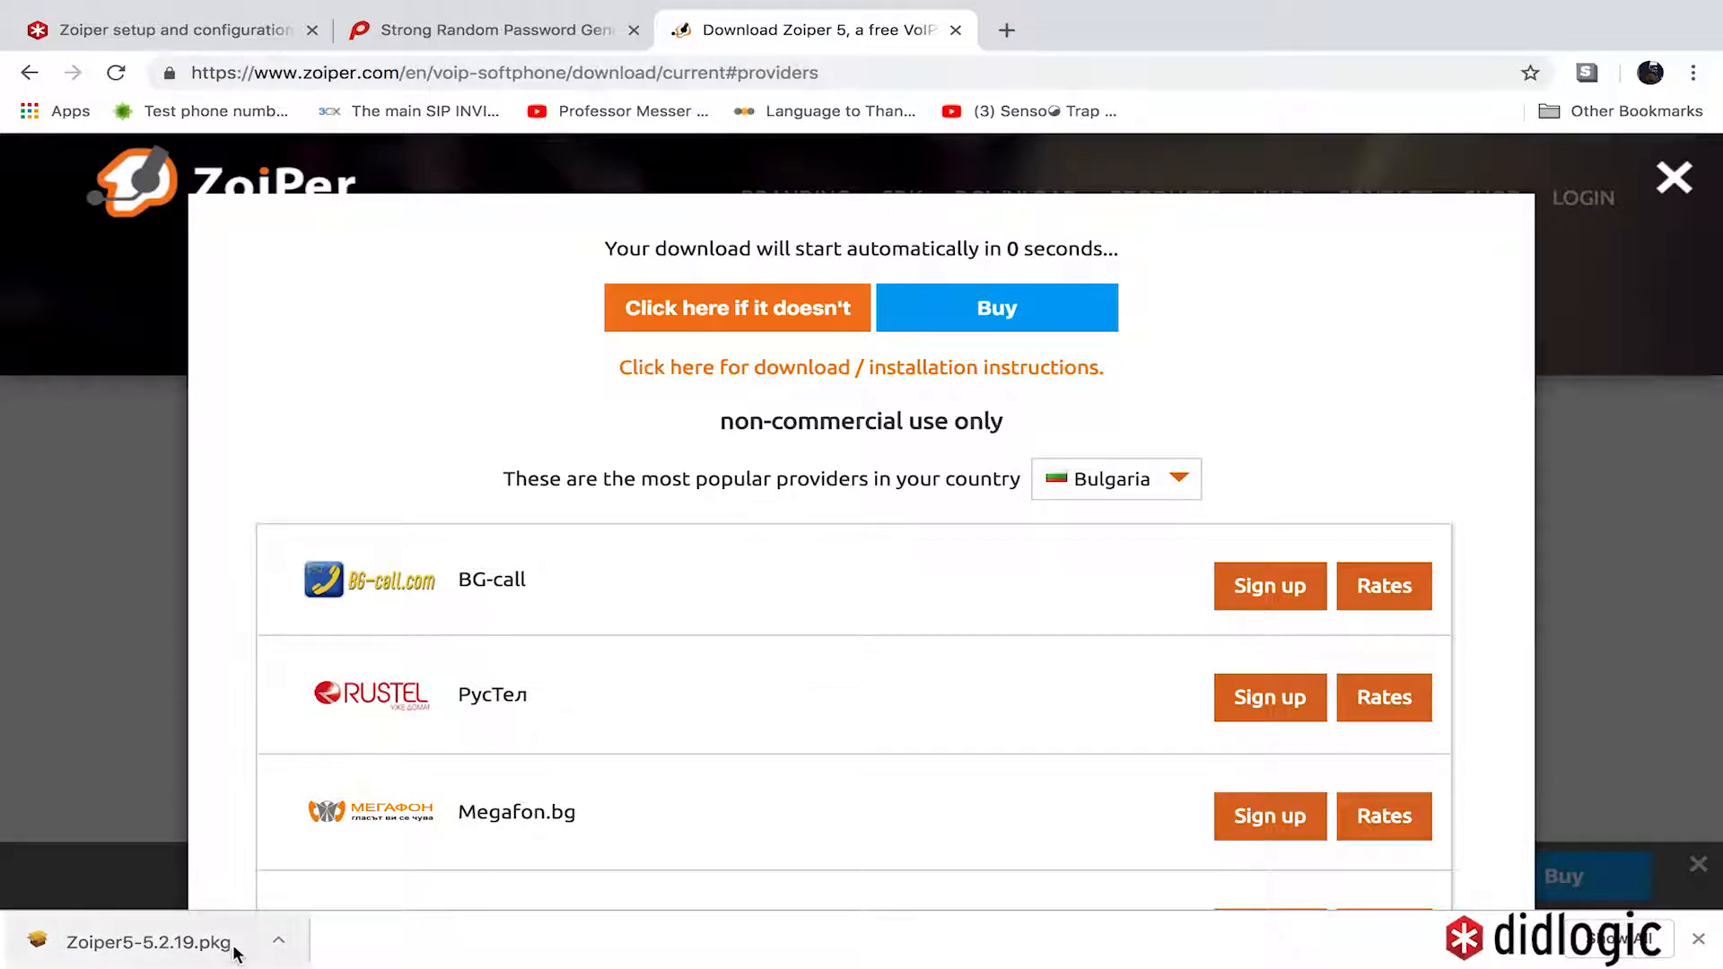
left_click_drag(206, 953, 125, 875)
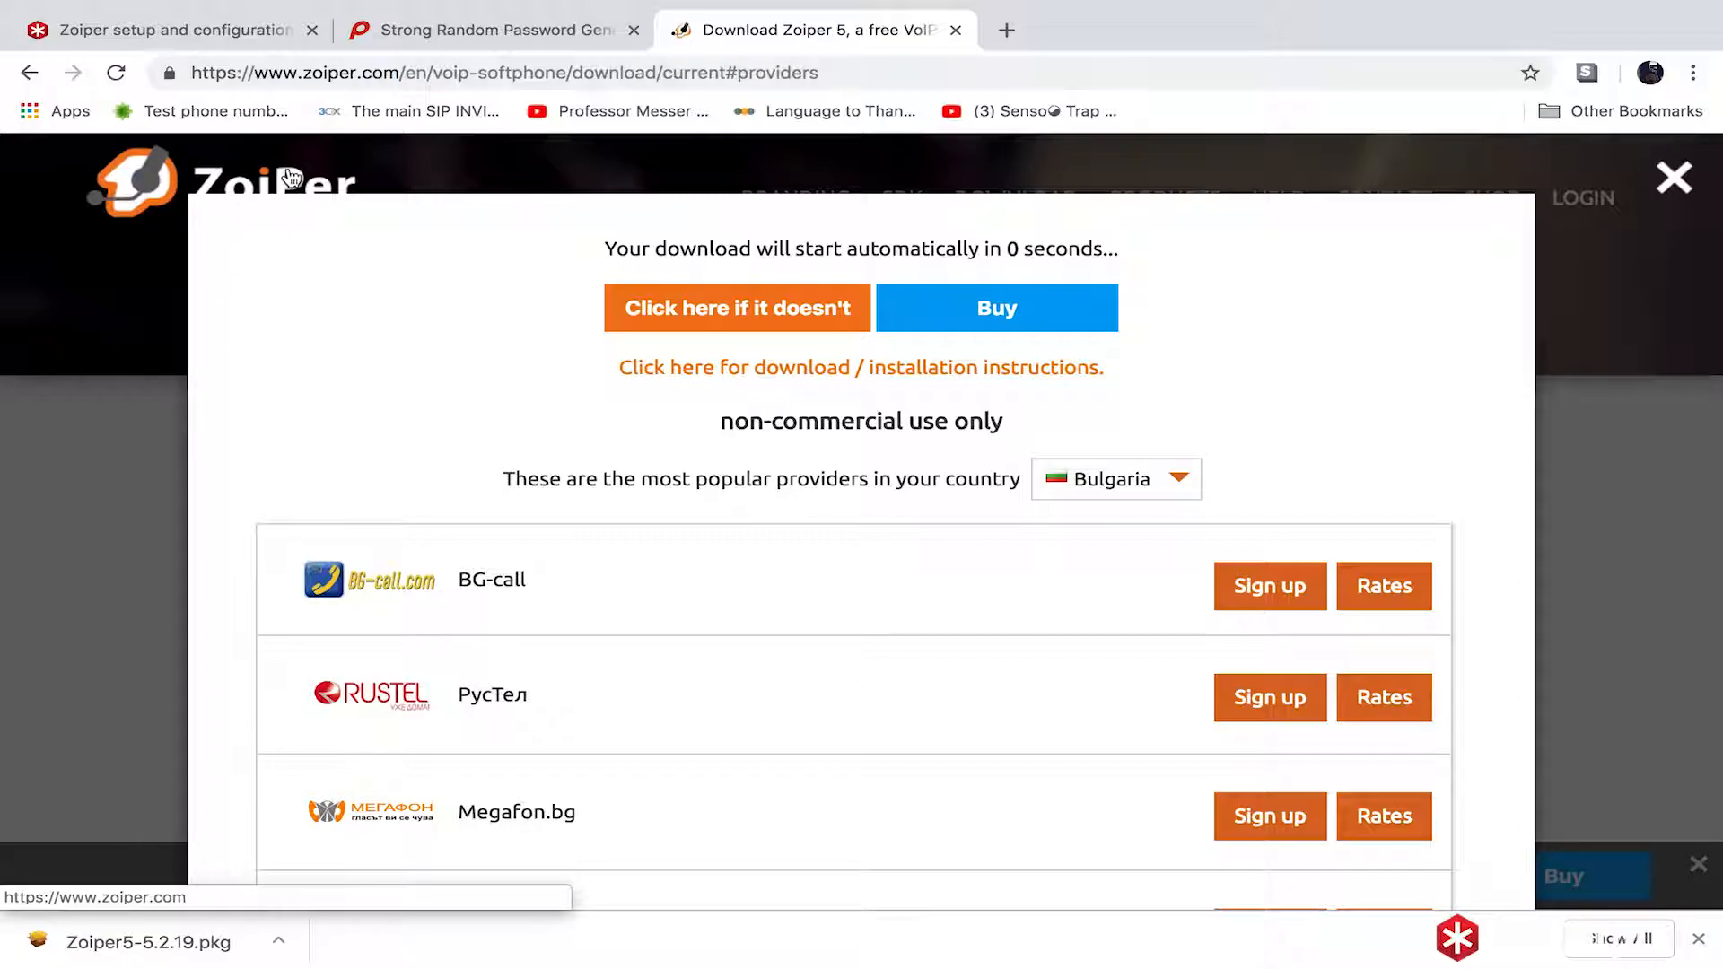
left_click(278, 940)
left_click(341, 846)
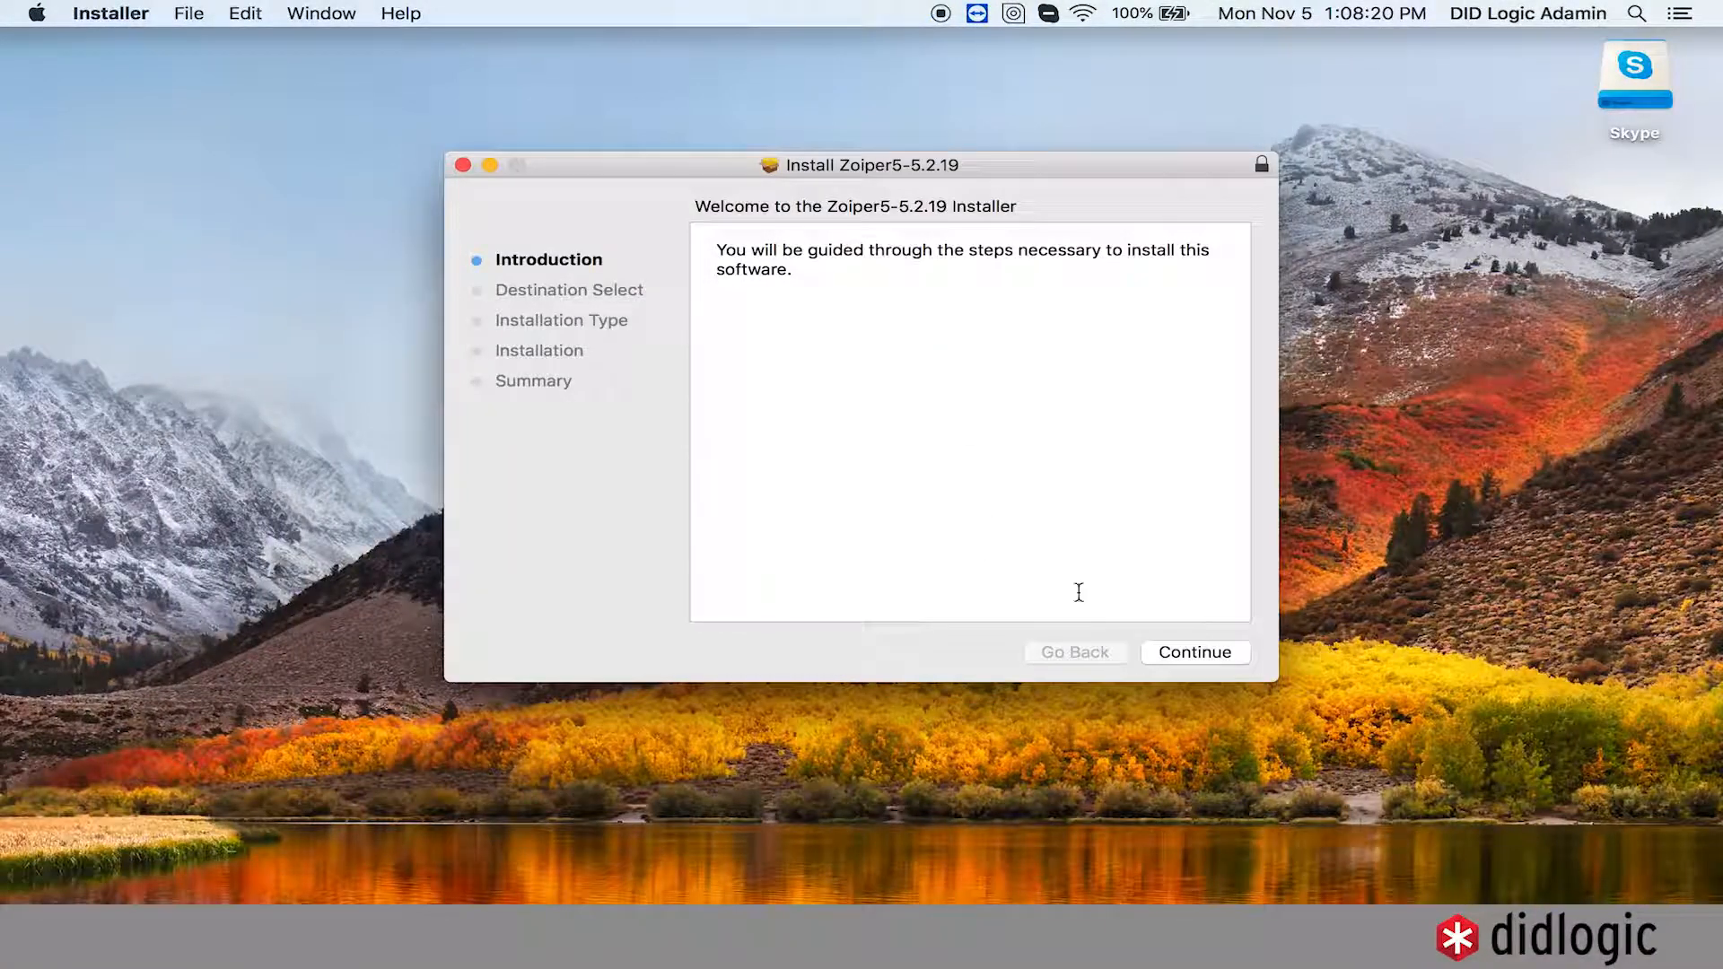
- Install Zoiper5 with the administrator password, then close and move the package to Trash
left_click(1204, 653)
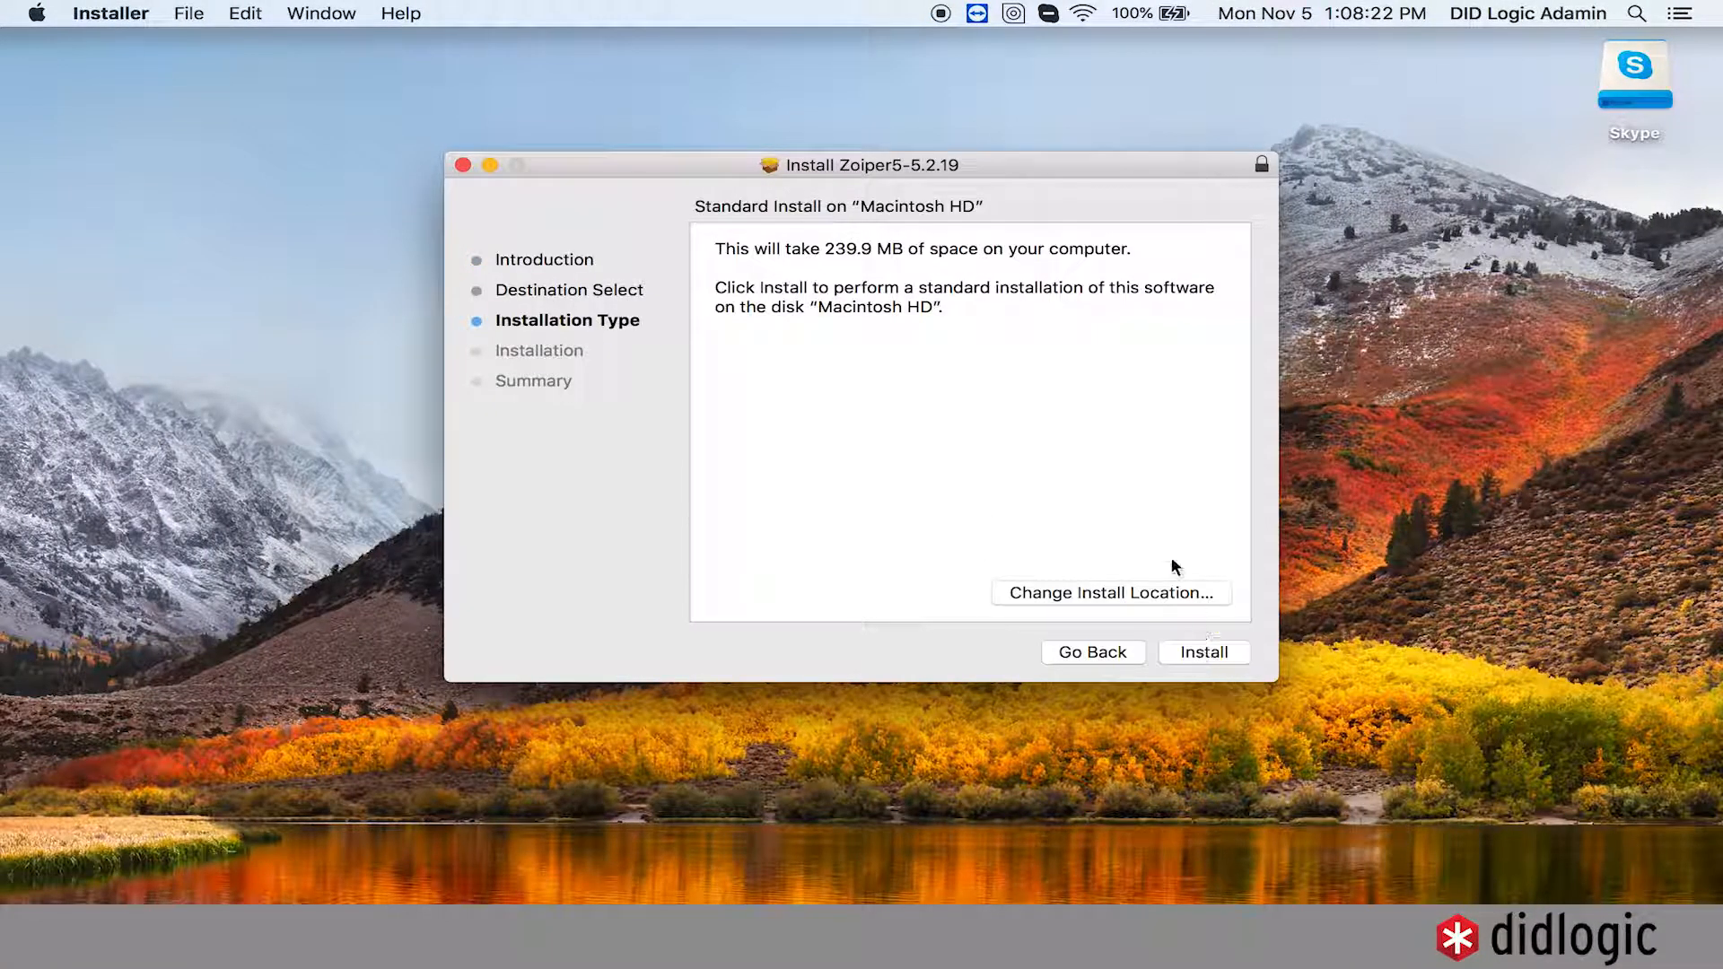
left_click(1227, 652)
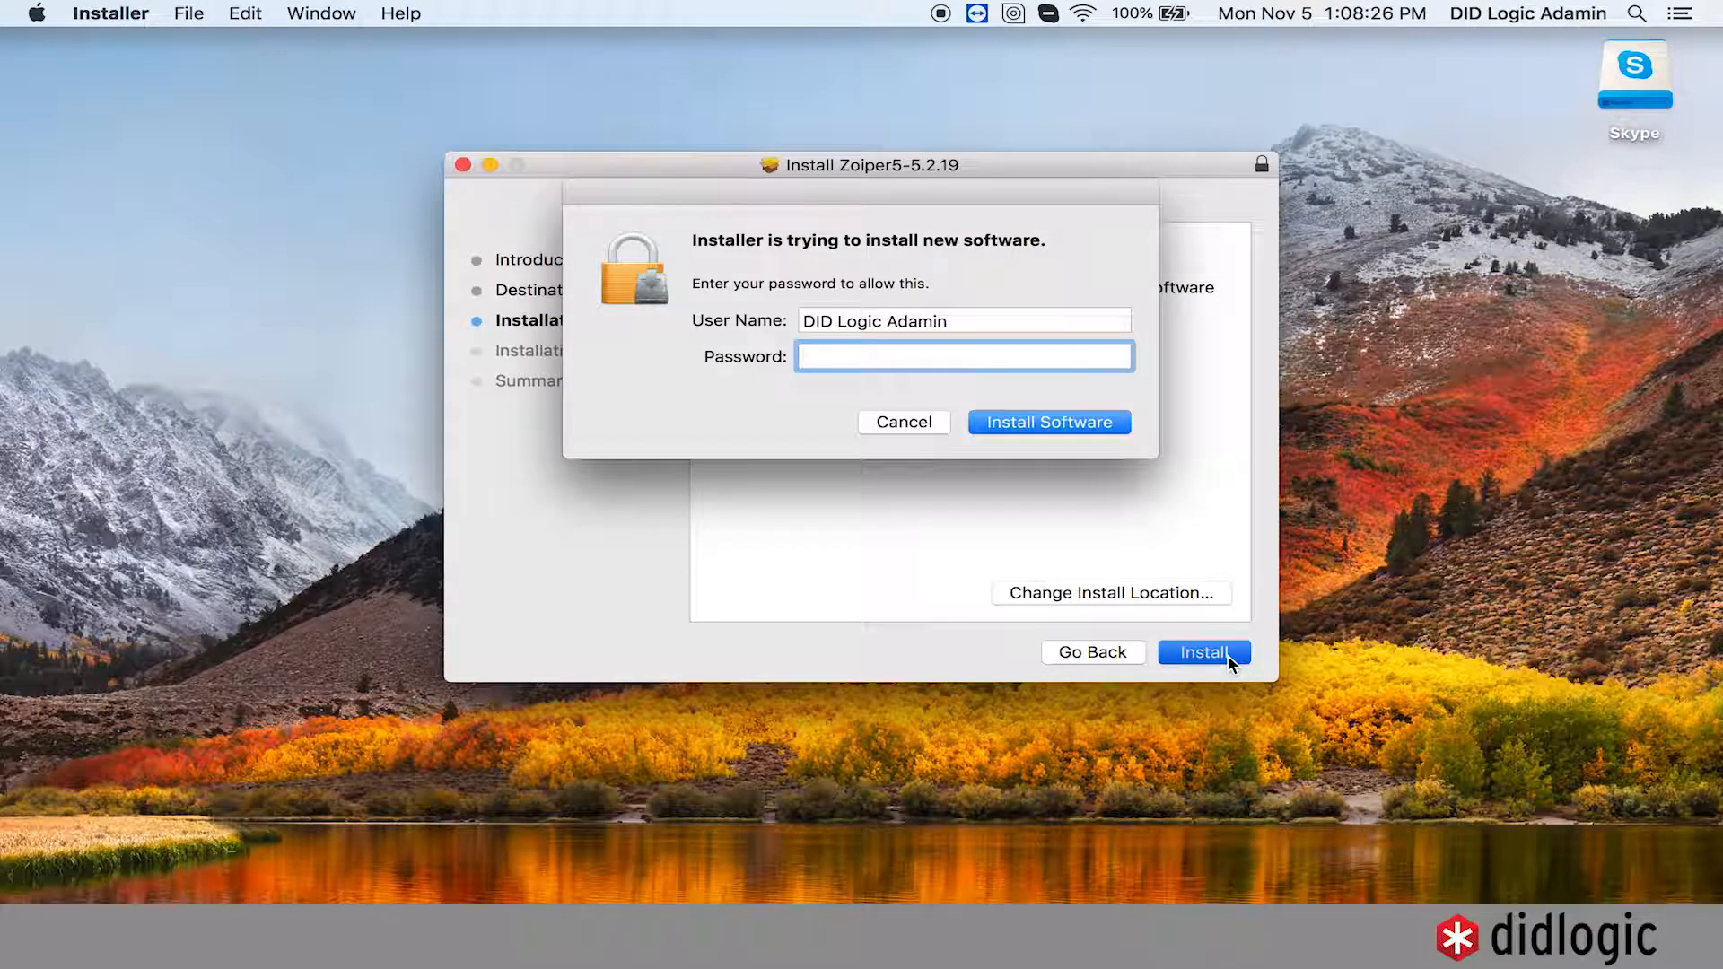
type("••••••••")
key("Return")
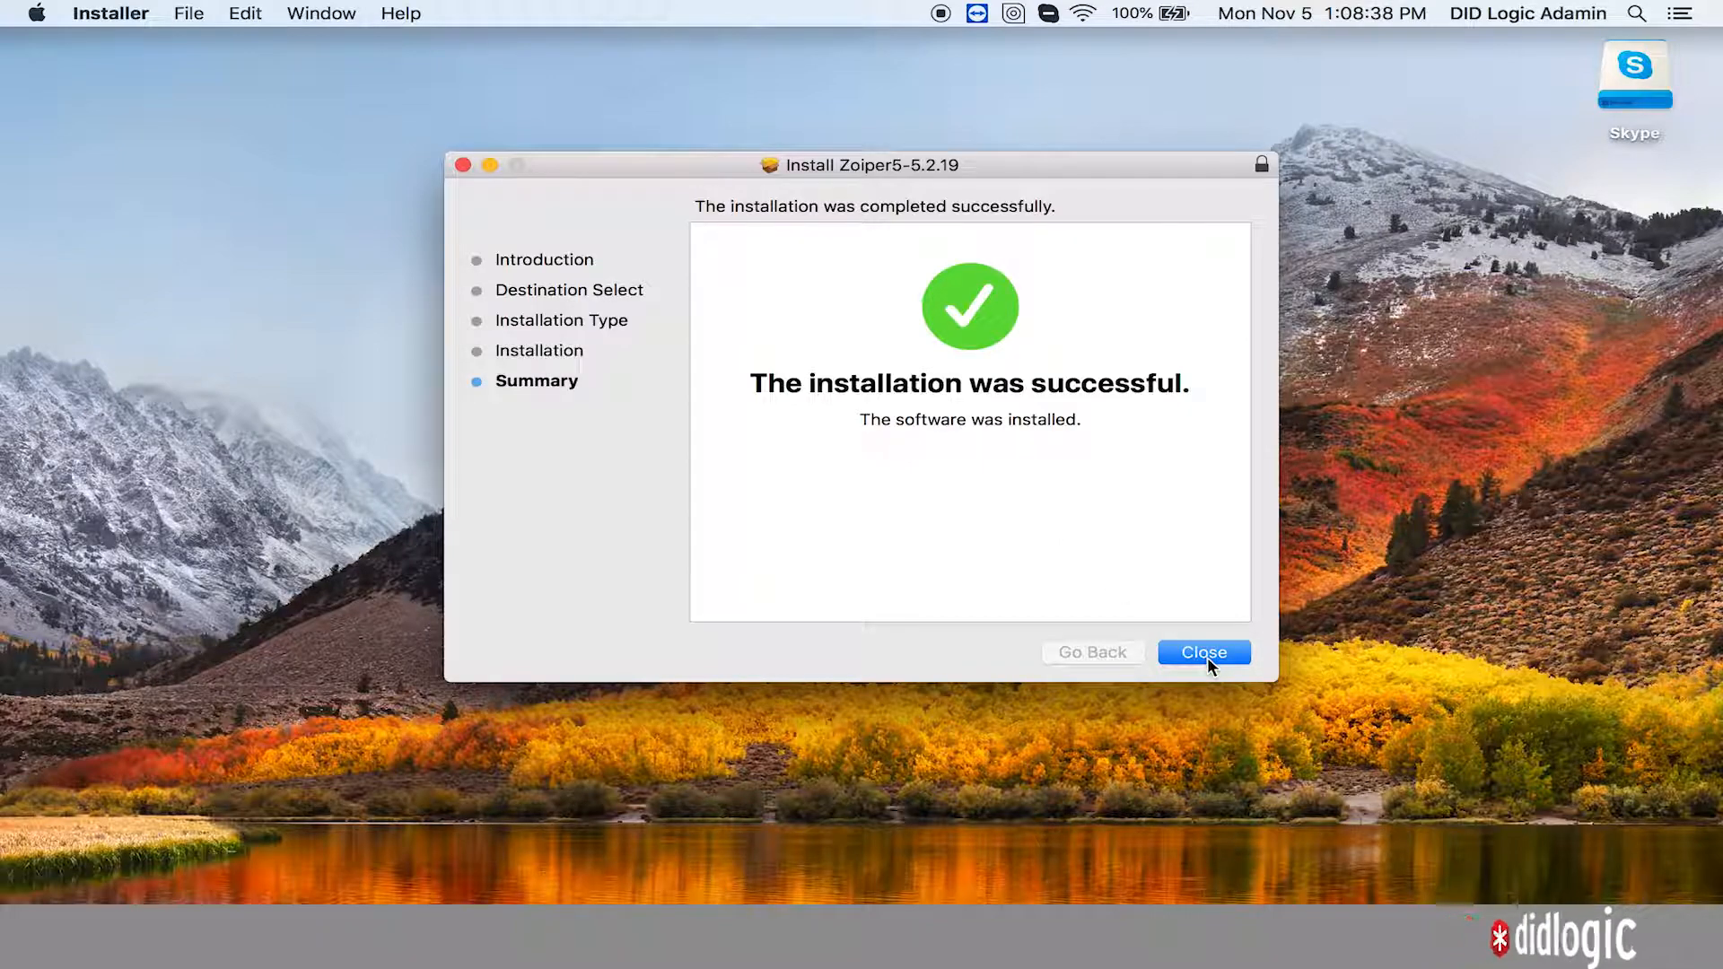
left_click(1207, 655)
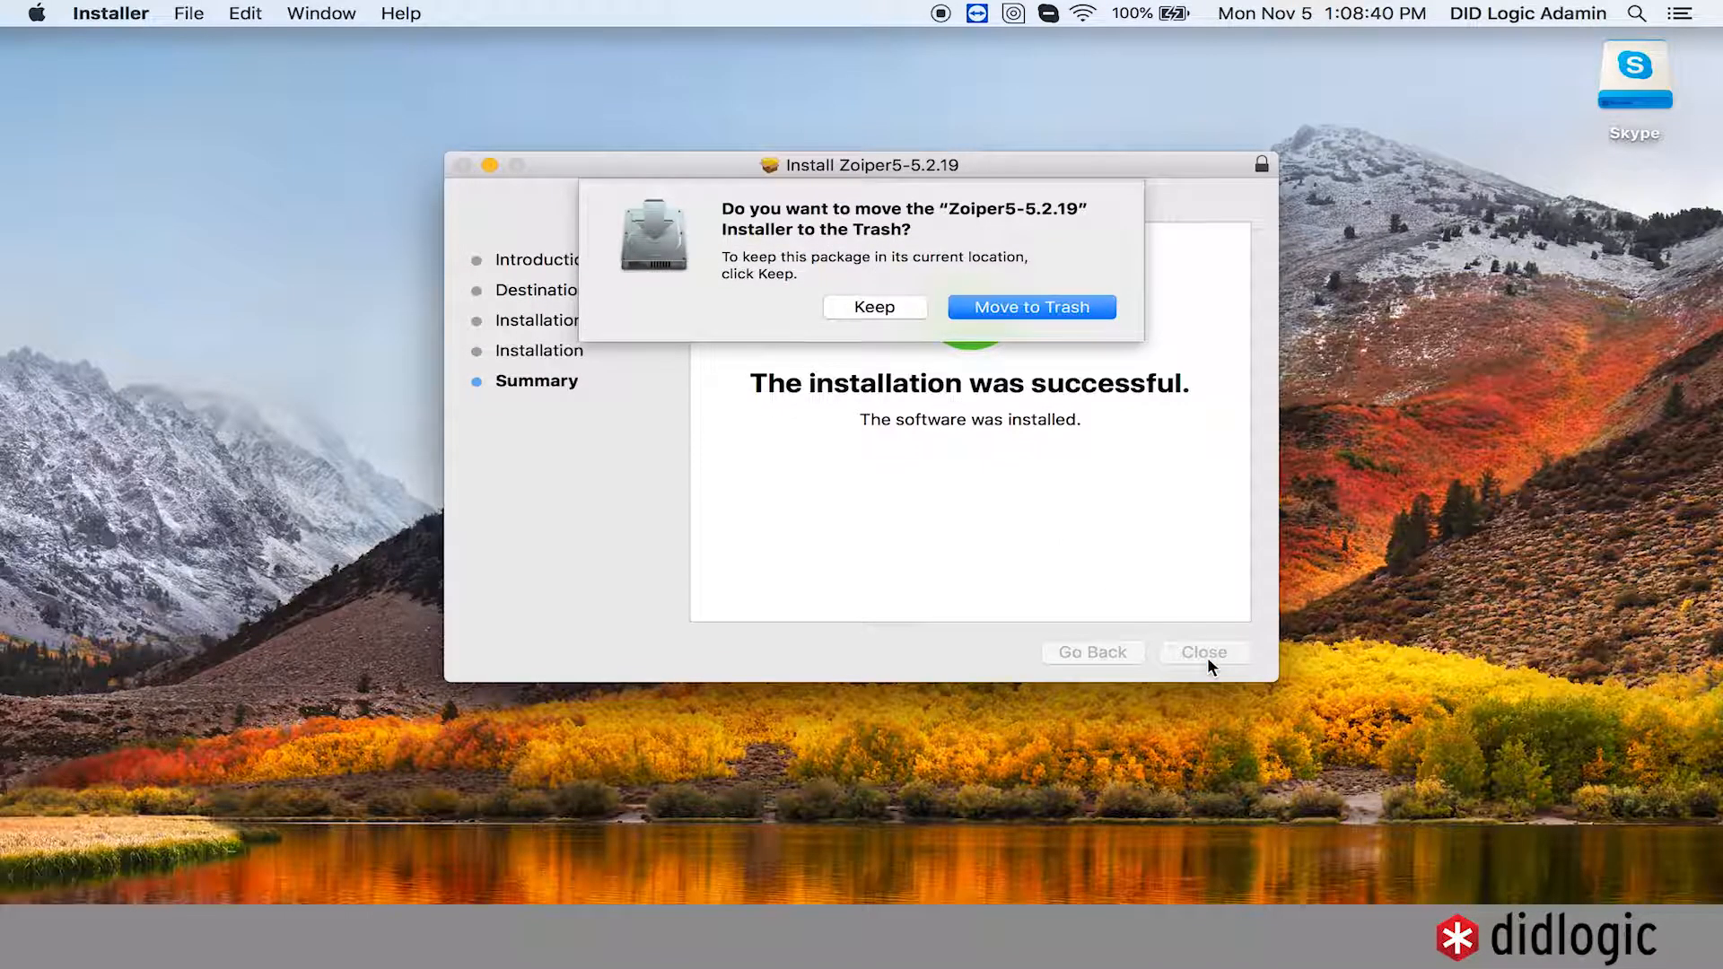
left_click(991, 305)
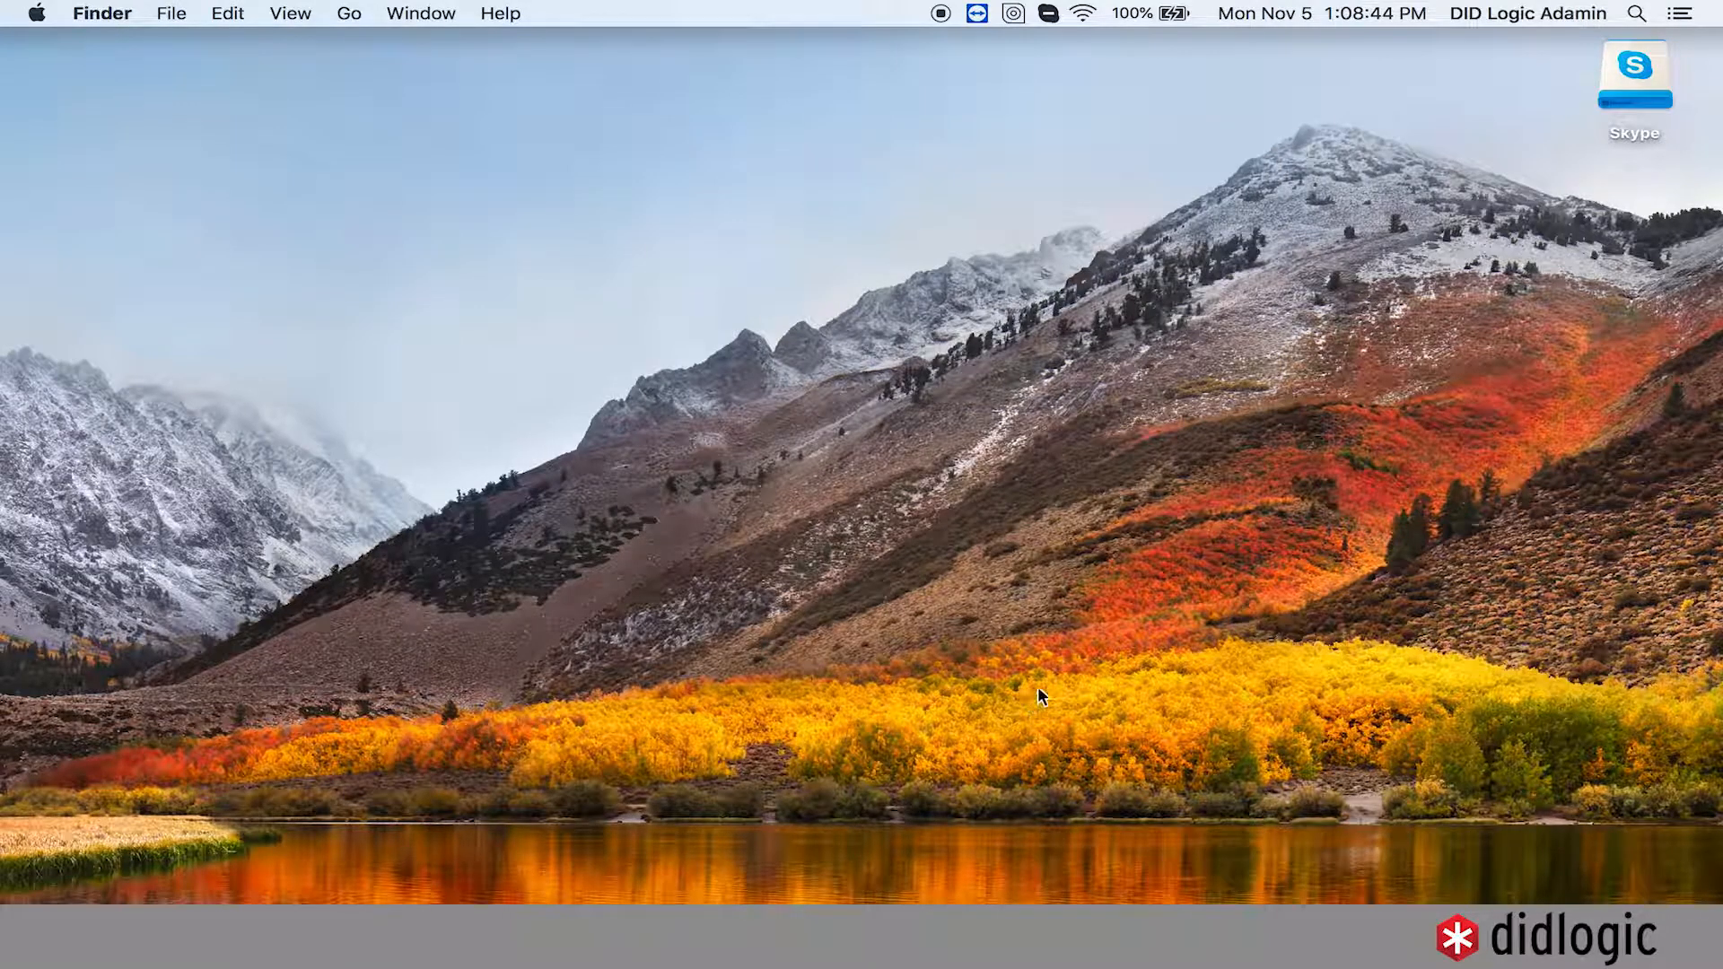
- Launch Zoiper5 from the Applications folder in Finder and minimize the Finder window
left_click(78, 933)
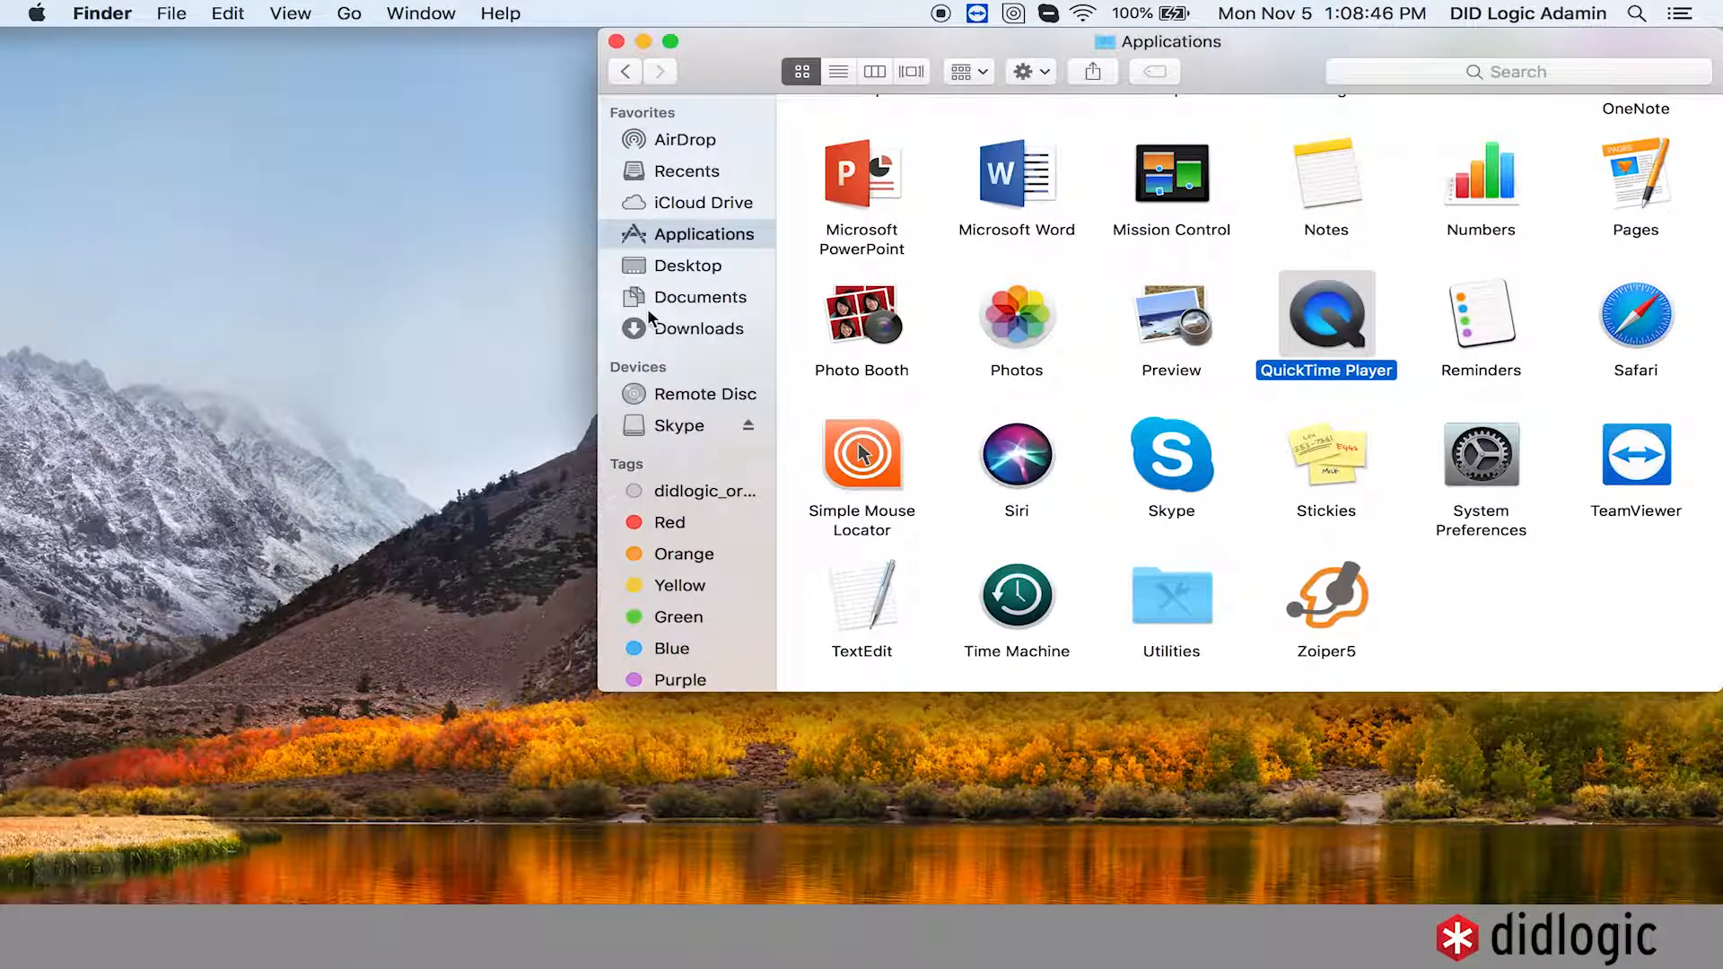
left_click(1327, 608)
double_click(1325, 604)
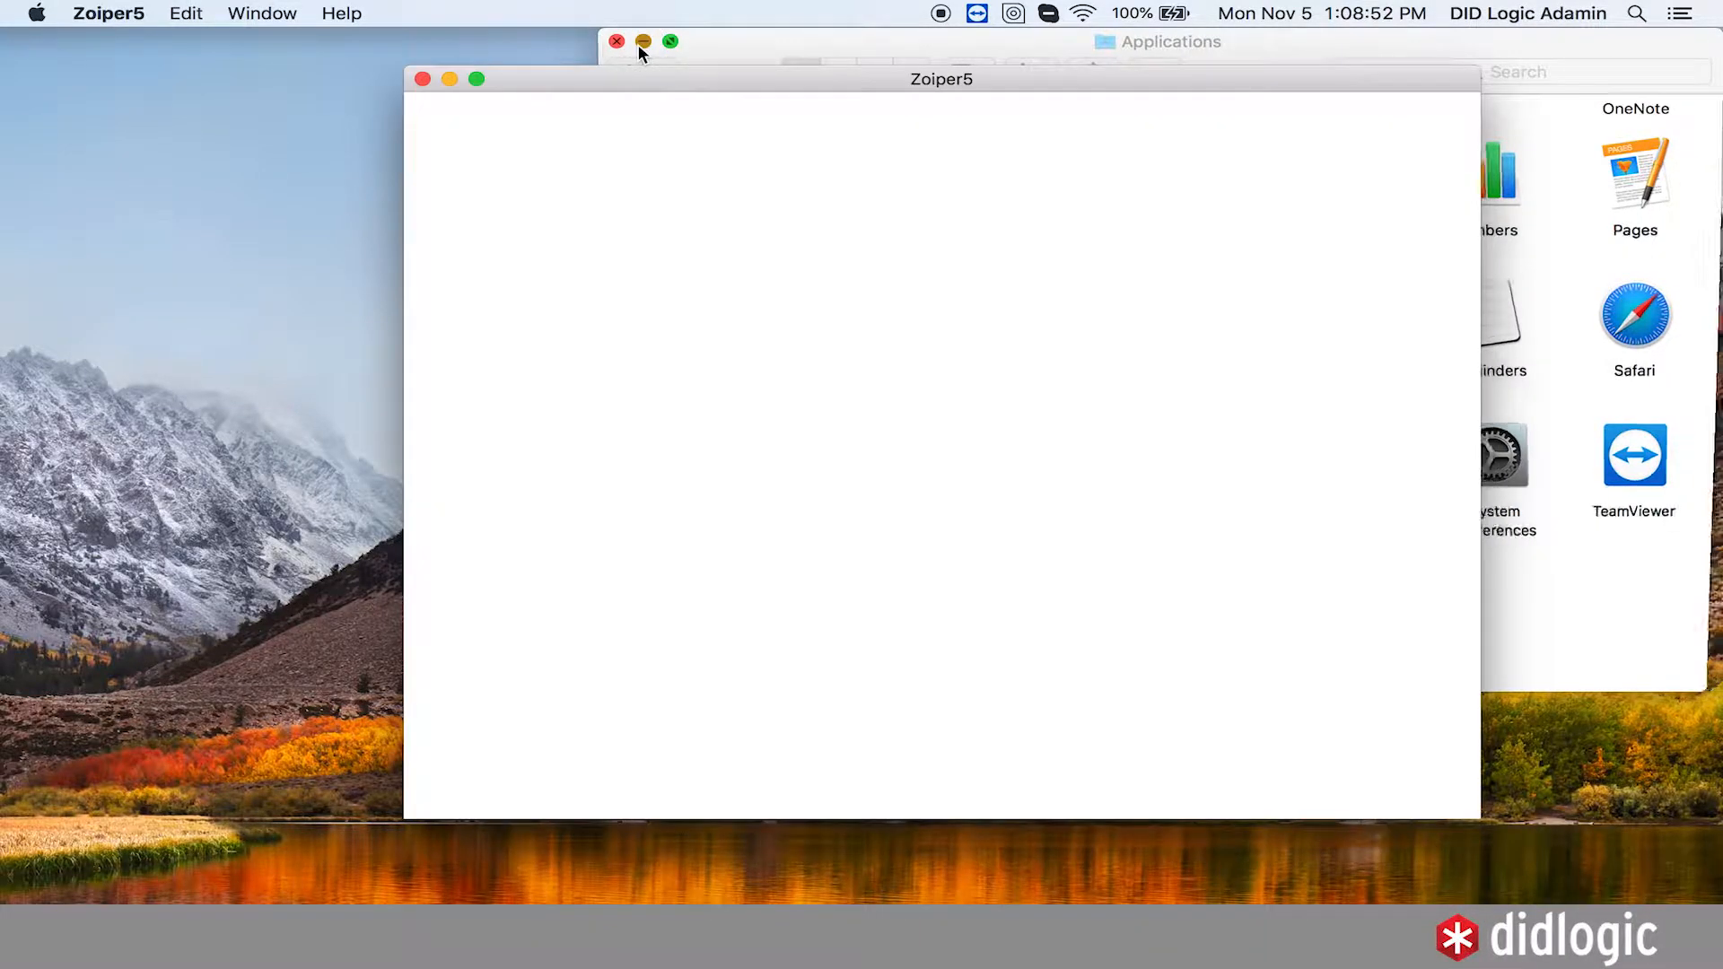
left_click(638, 43)
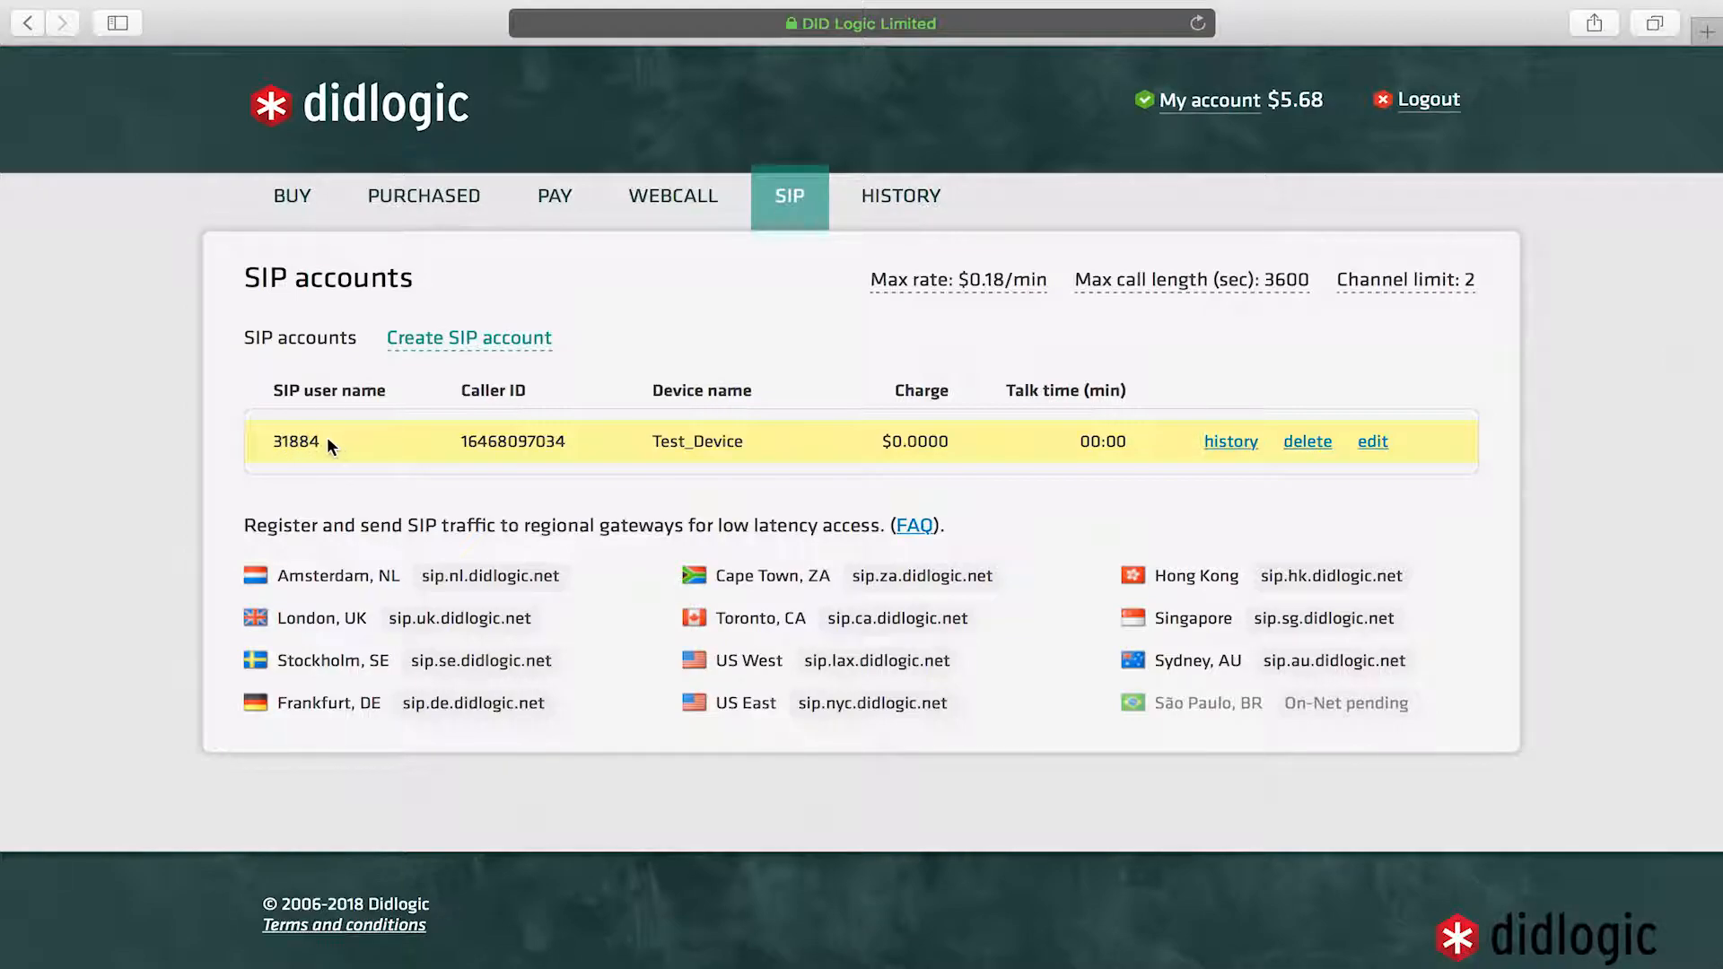
- Open the SIP account's edit page and continue in Zoiper5 as a Free user to its login
left_click(1371, 444)
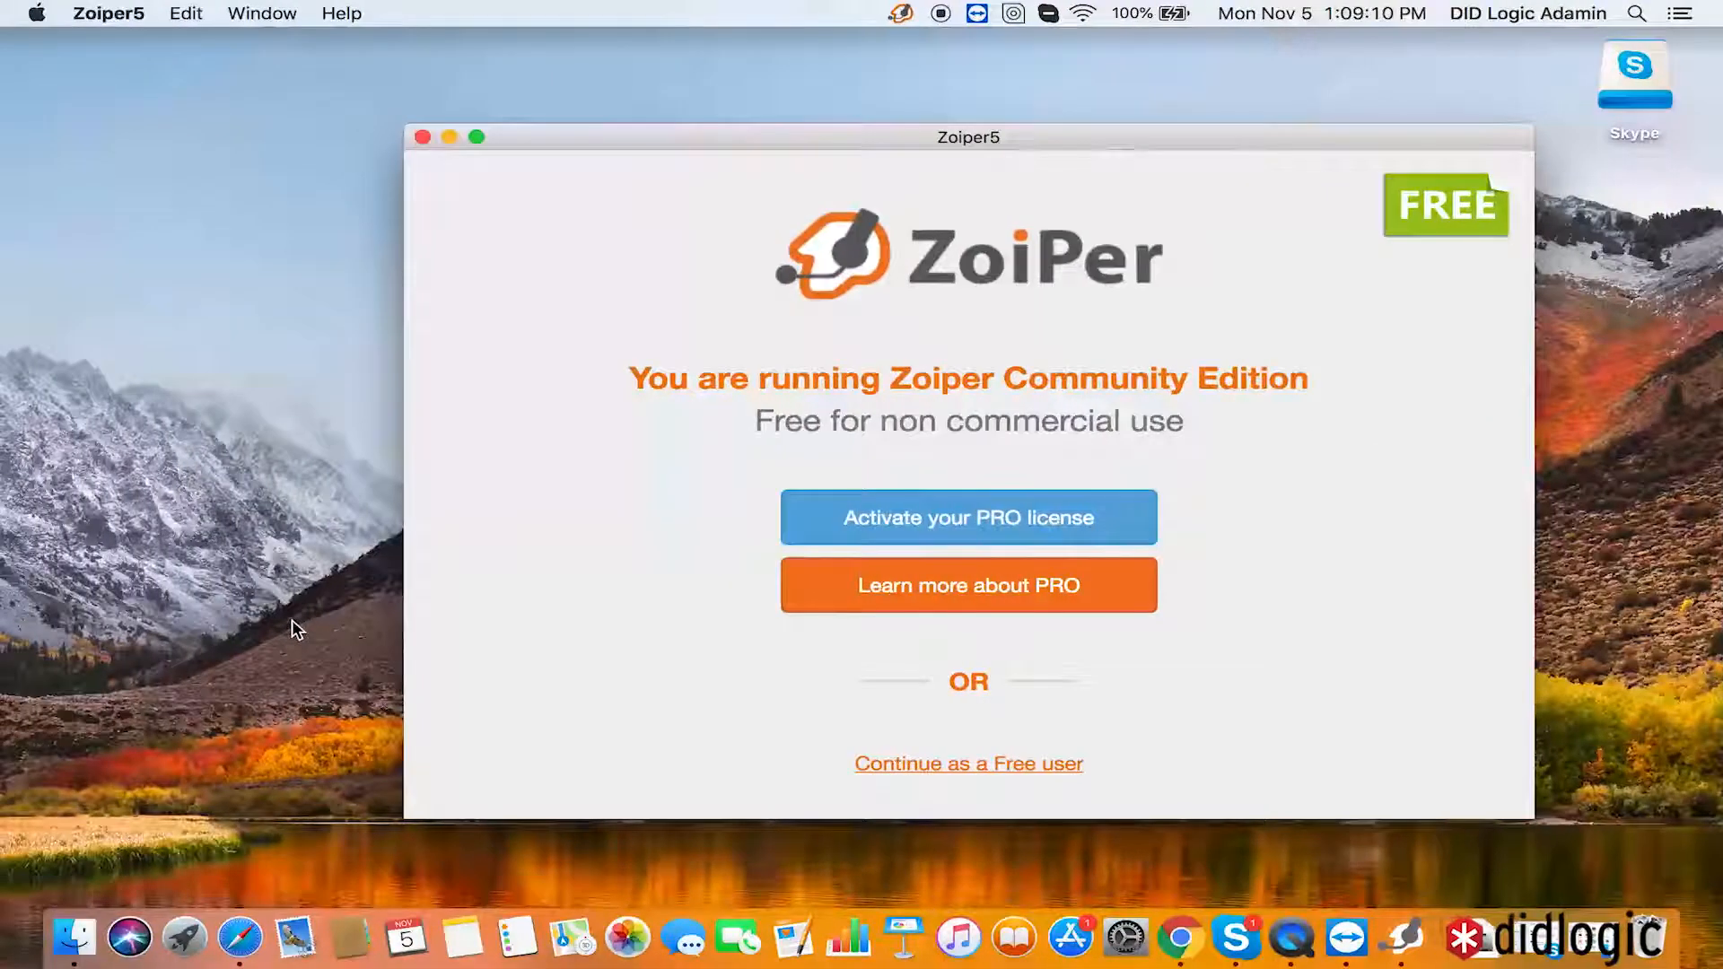
left_click(967, 779)
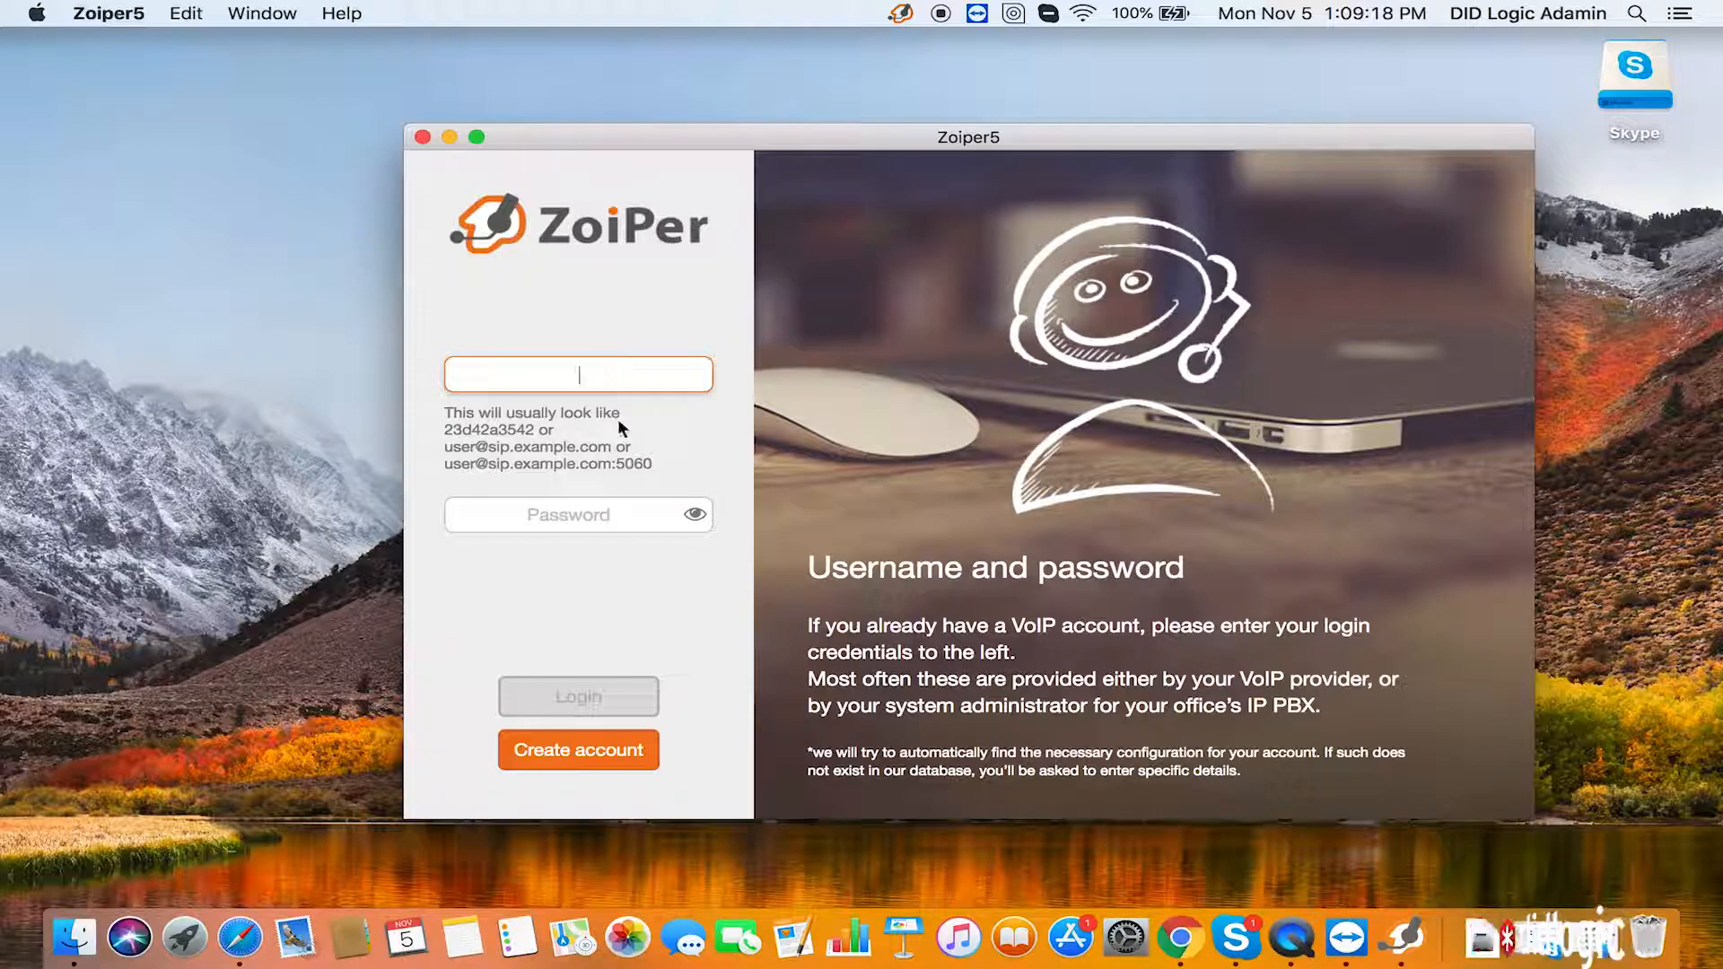
left_click(627, 519)
left_click(641, 377)
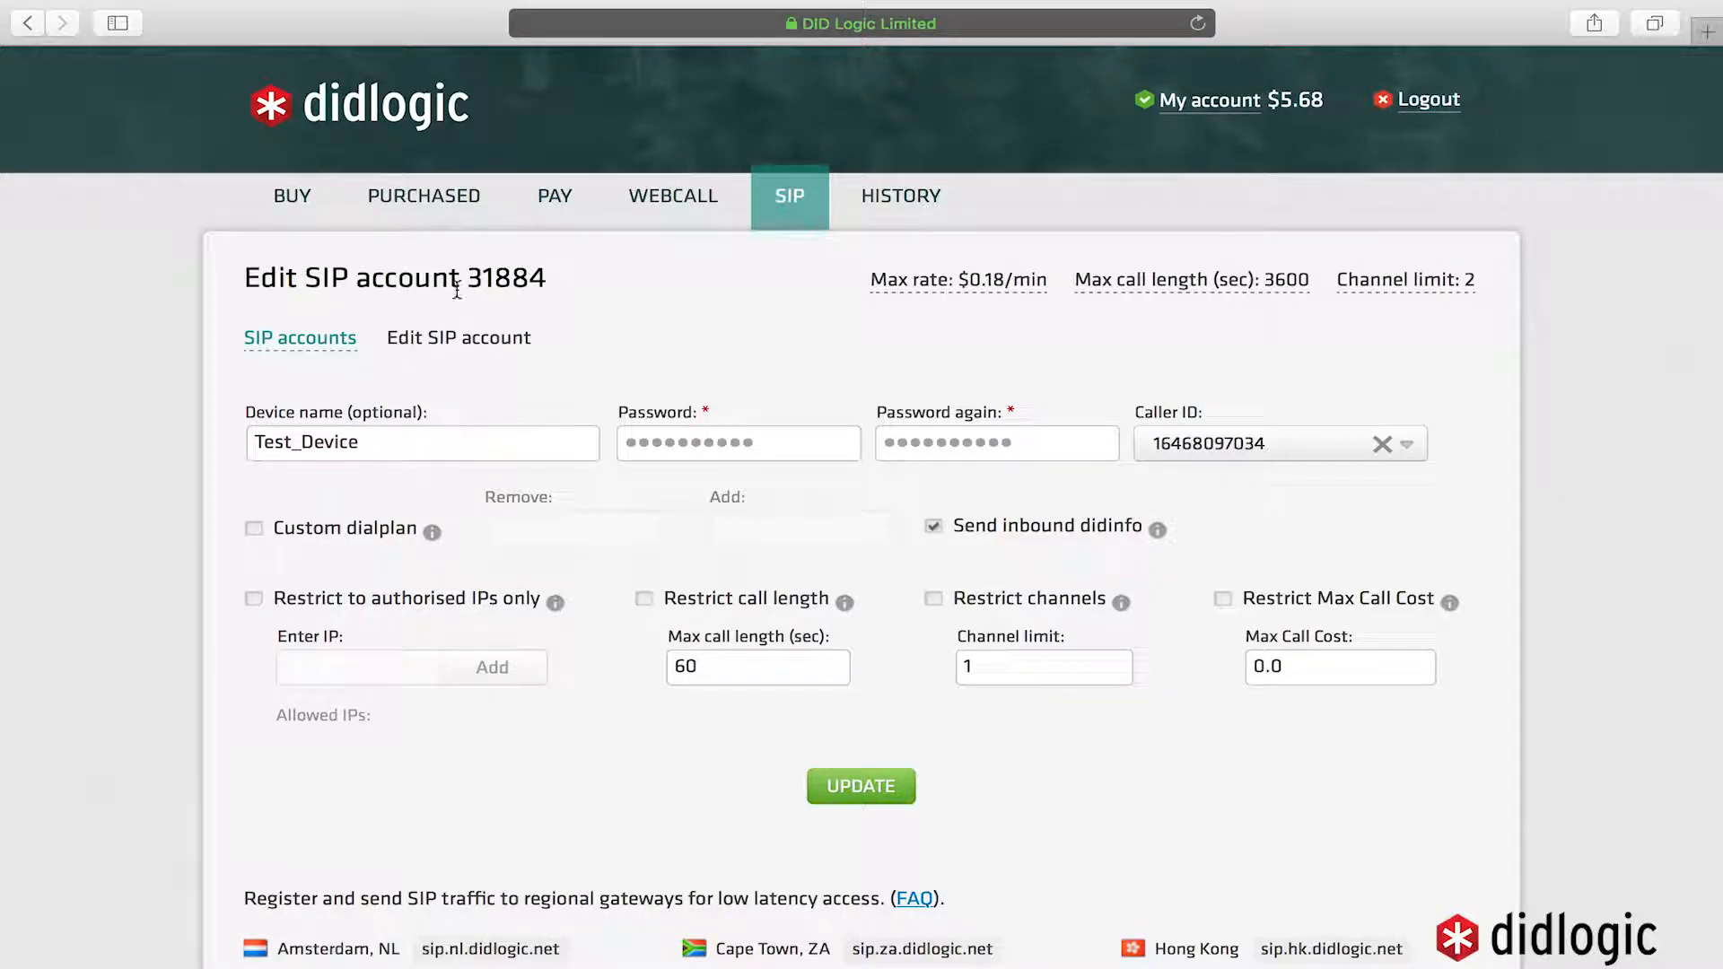
- Copy the SIP account's user name from the edit page heading and return to Zoiper5's username field
left_click_drag(543, 279, 466, 279)
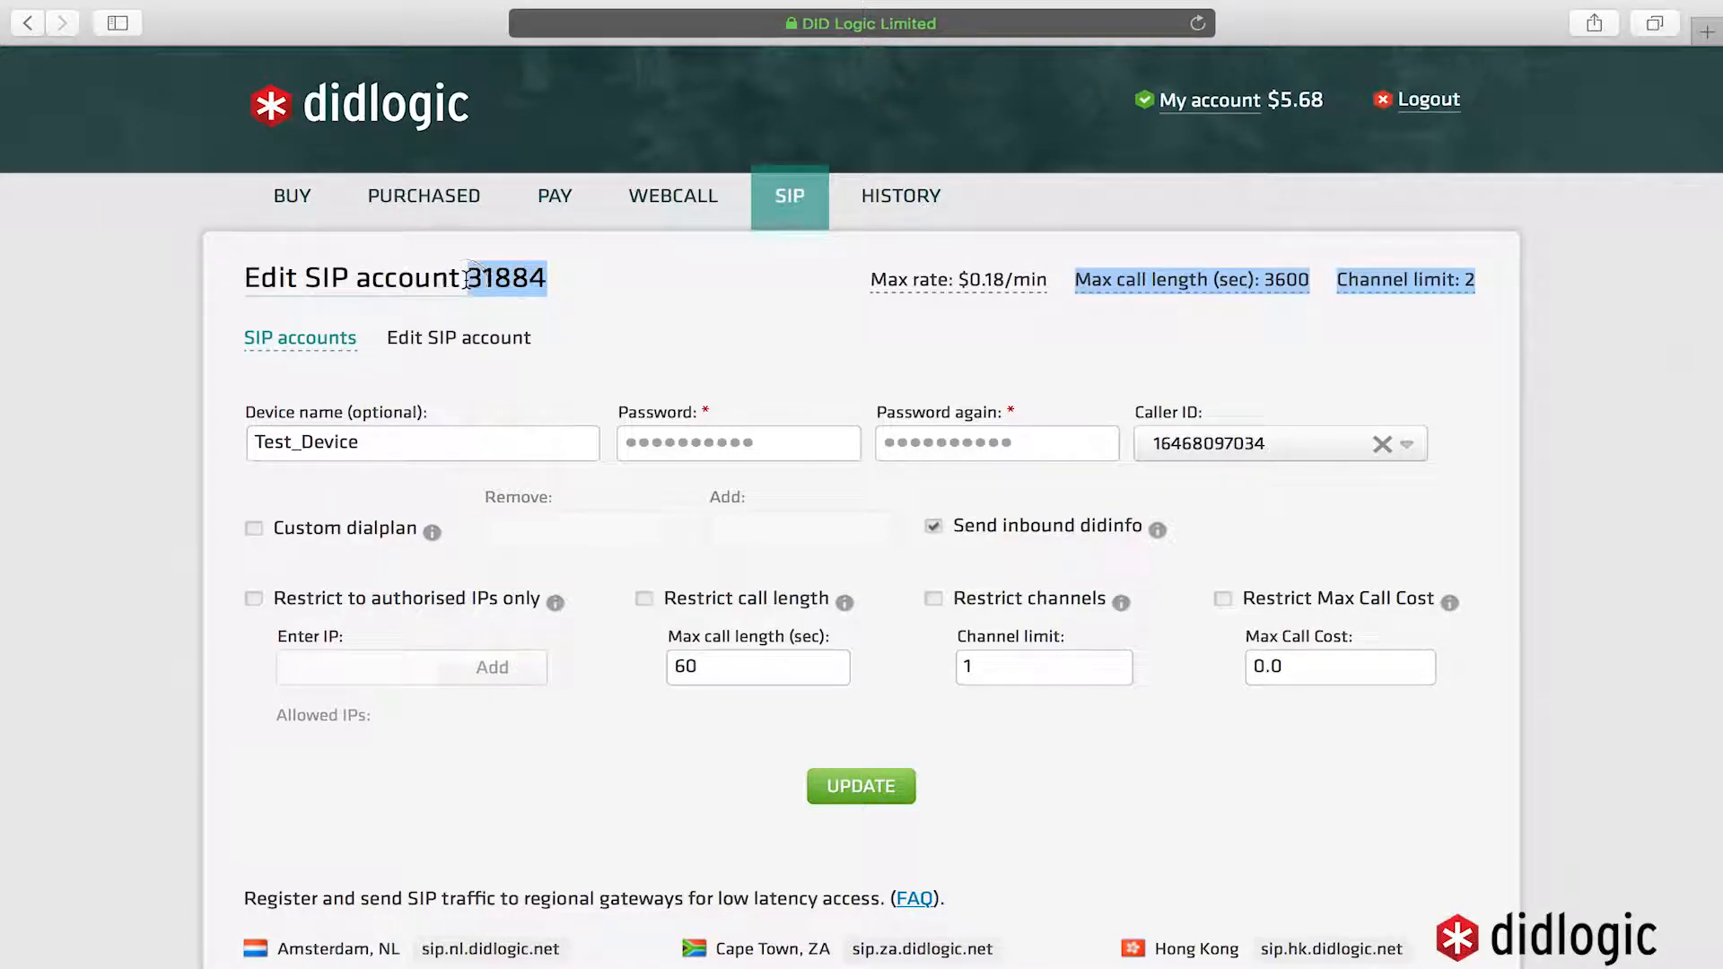
right_click(499, 279)
left_click(591, 353)
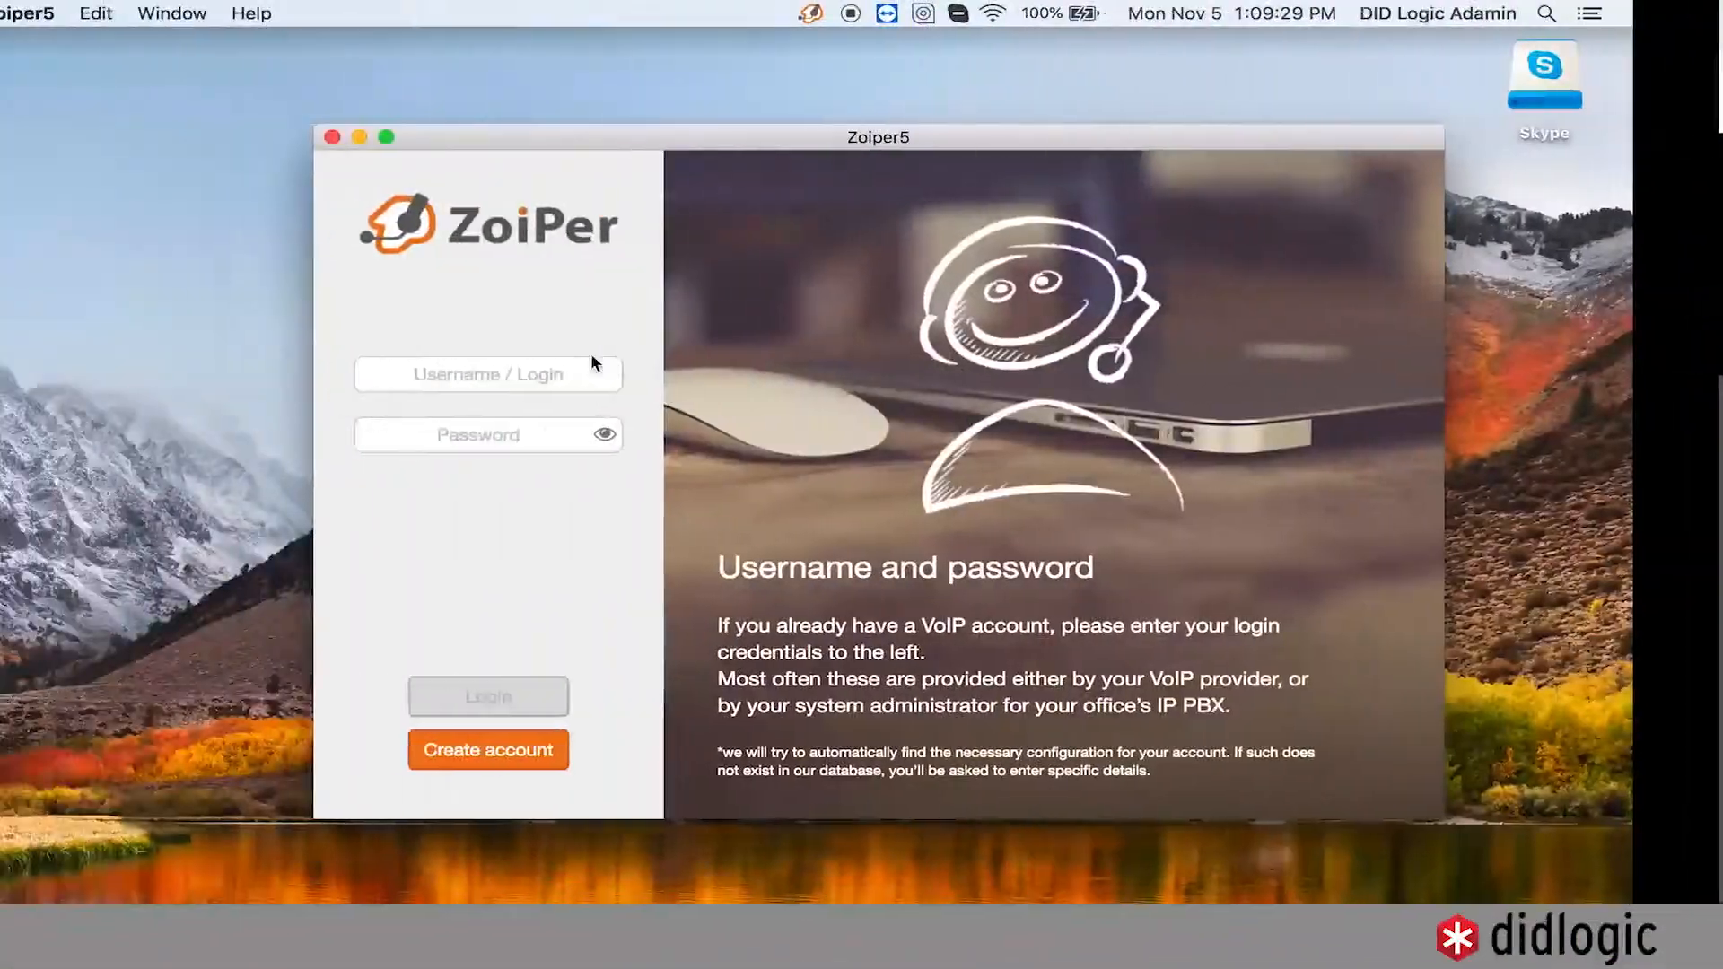
left_click(592, 371)
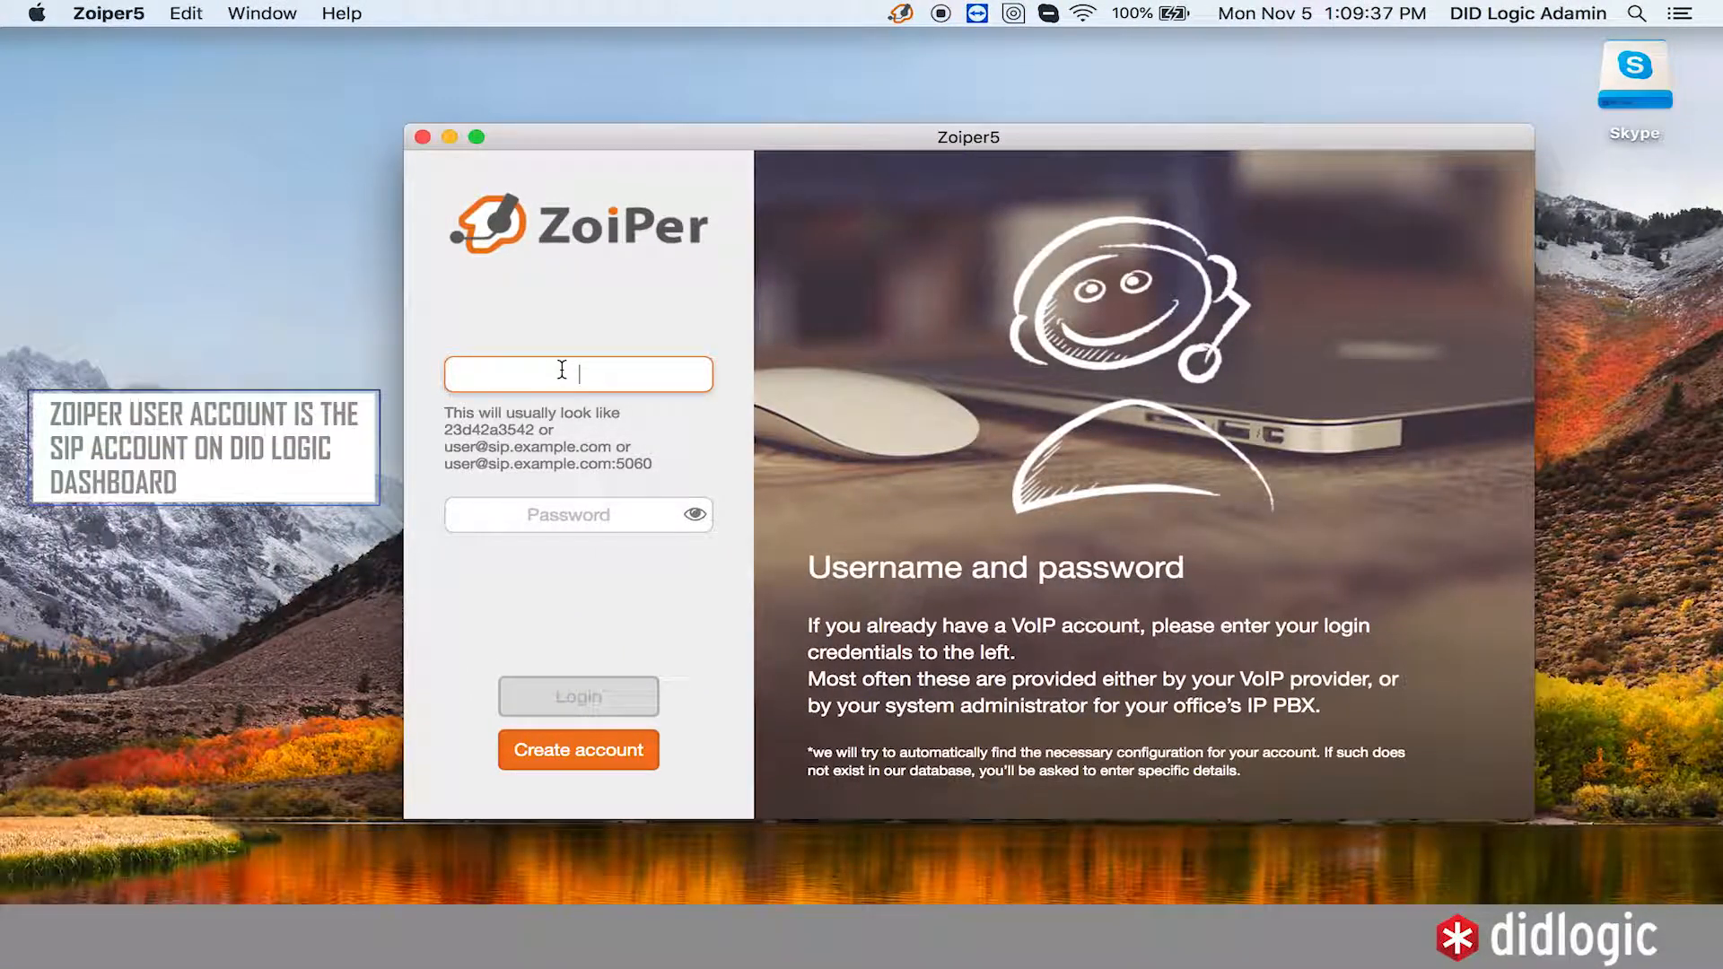
- Log in to Zoiper5 with the SIP account's user name and password
type("31884")
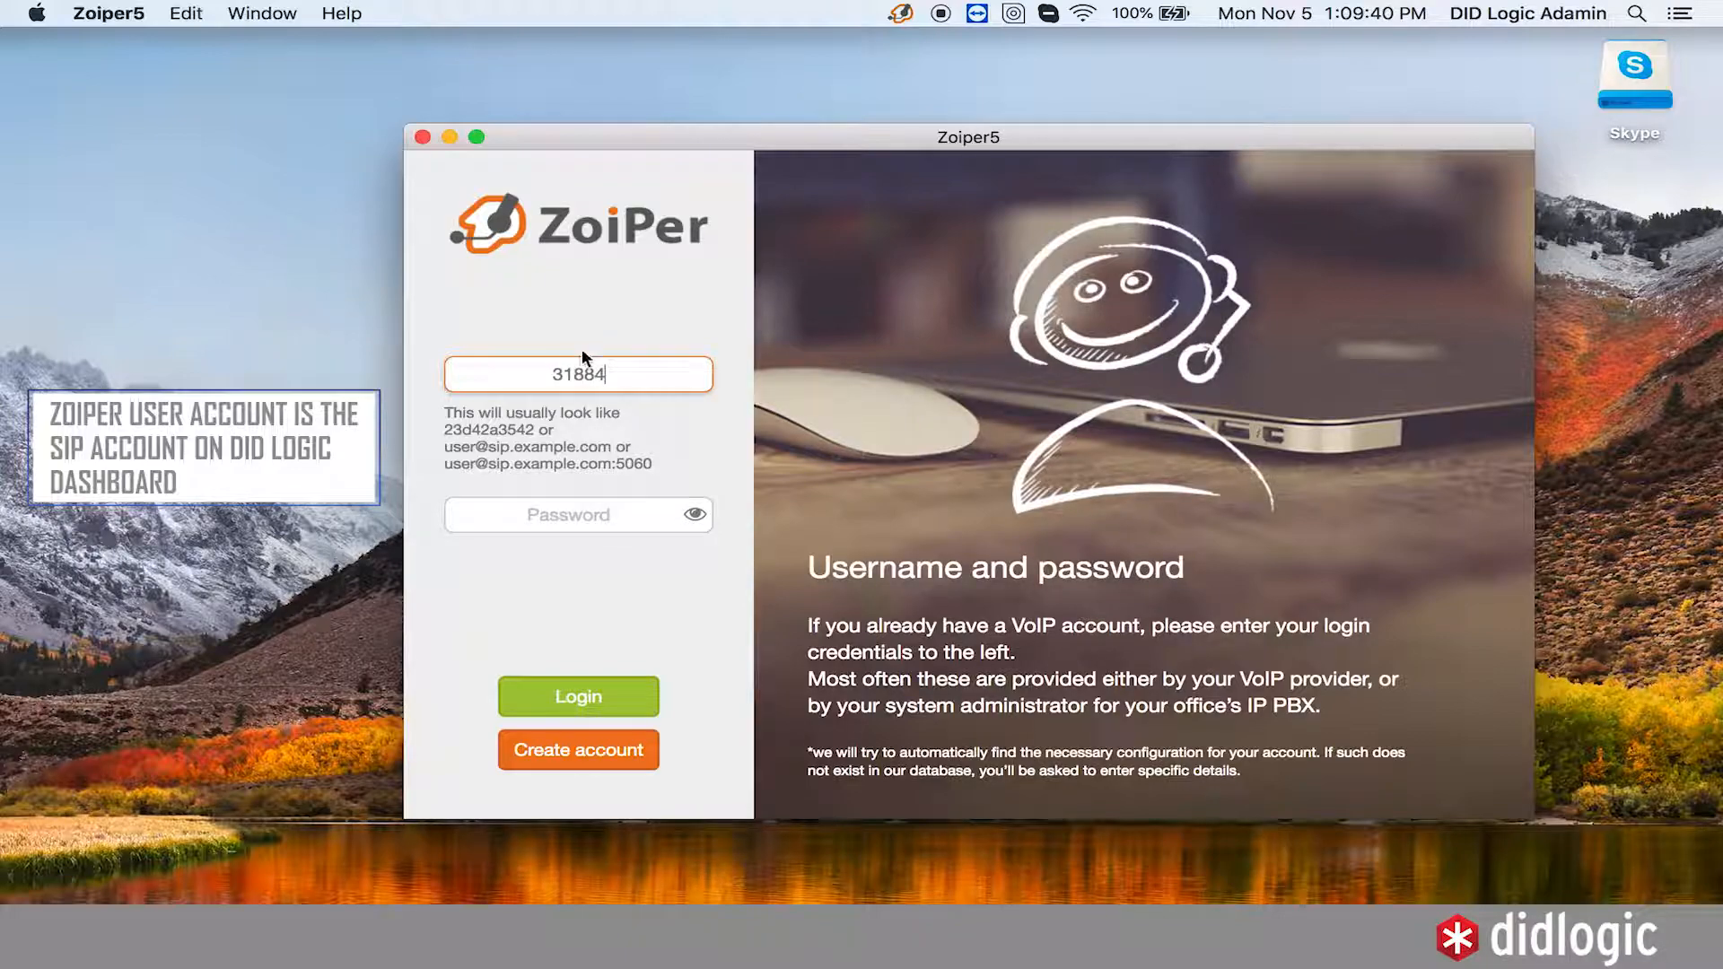
left_click(604, 514)
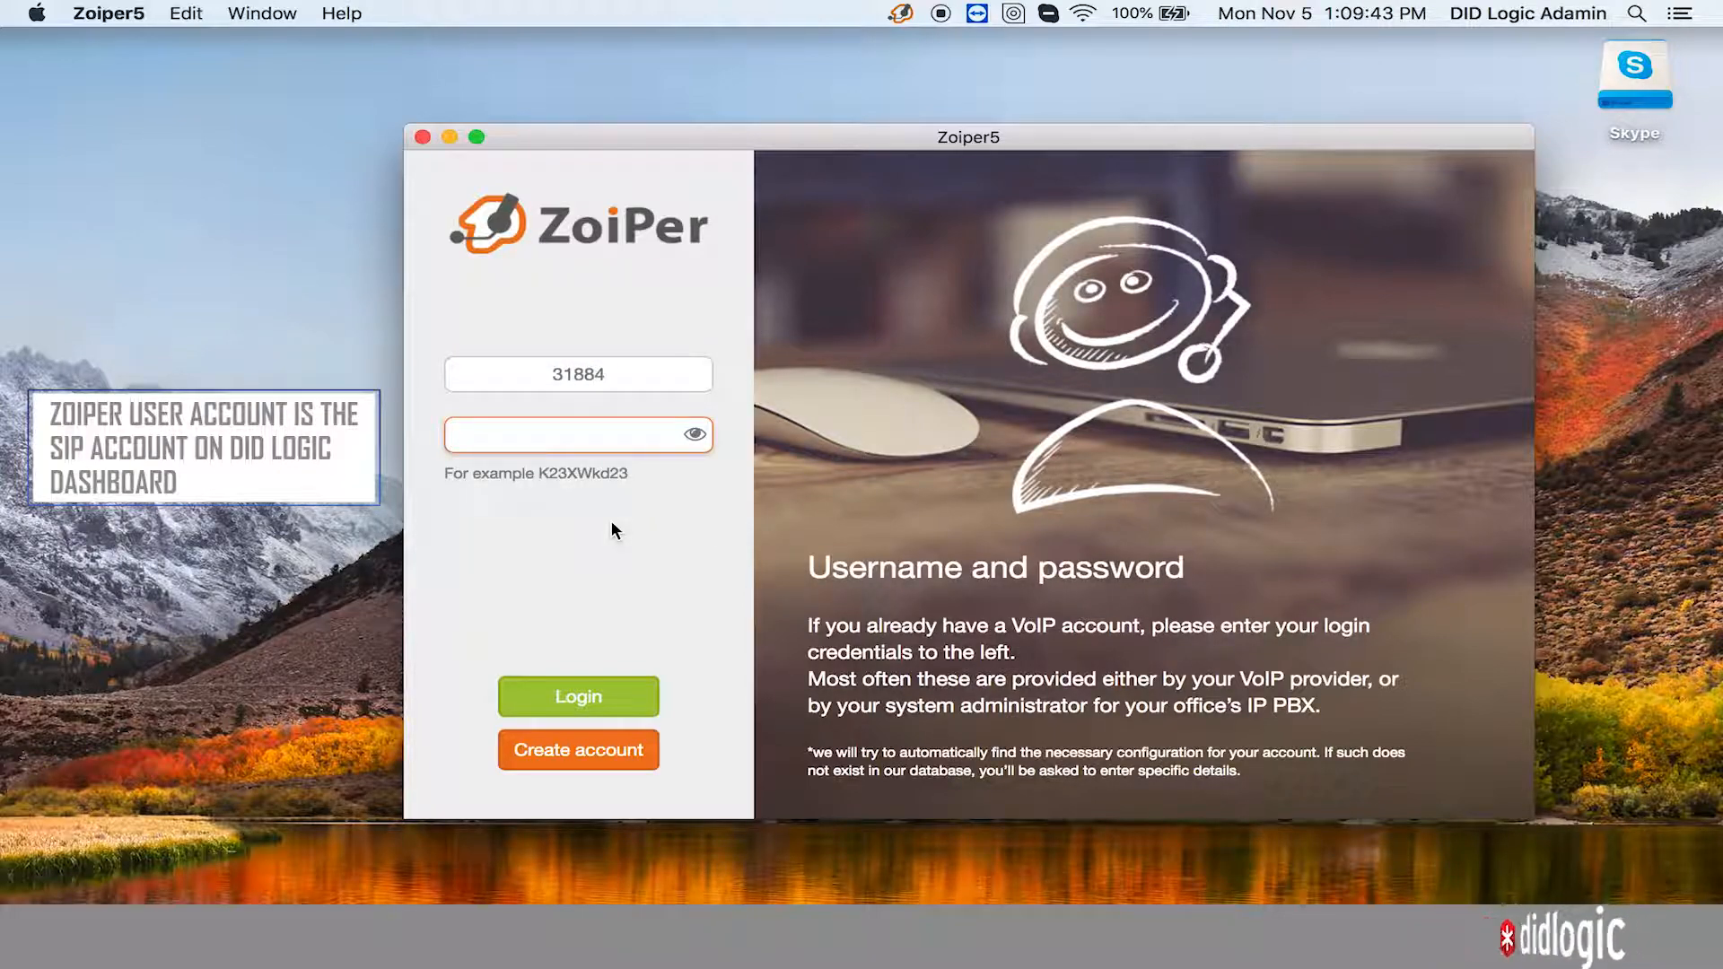
type("K")
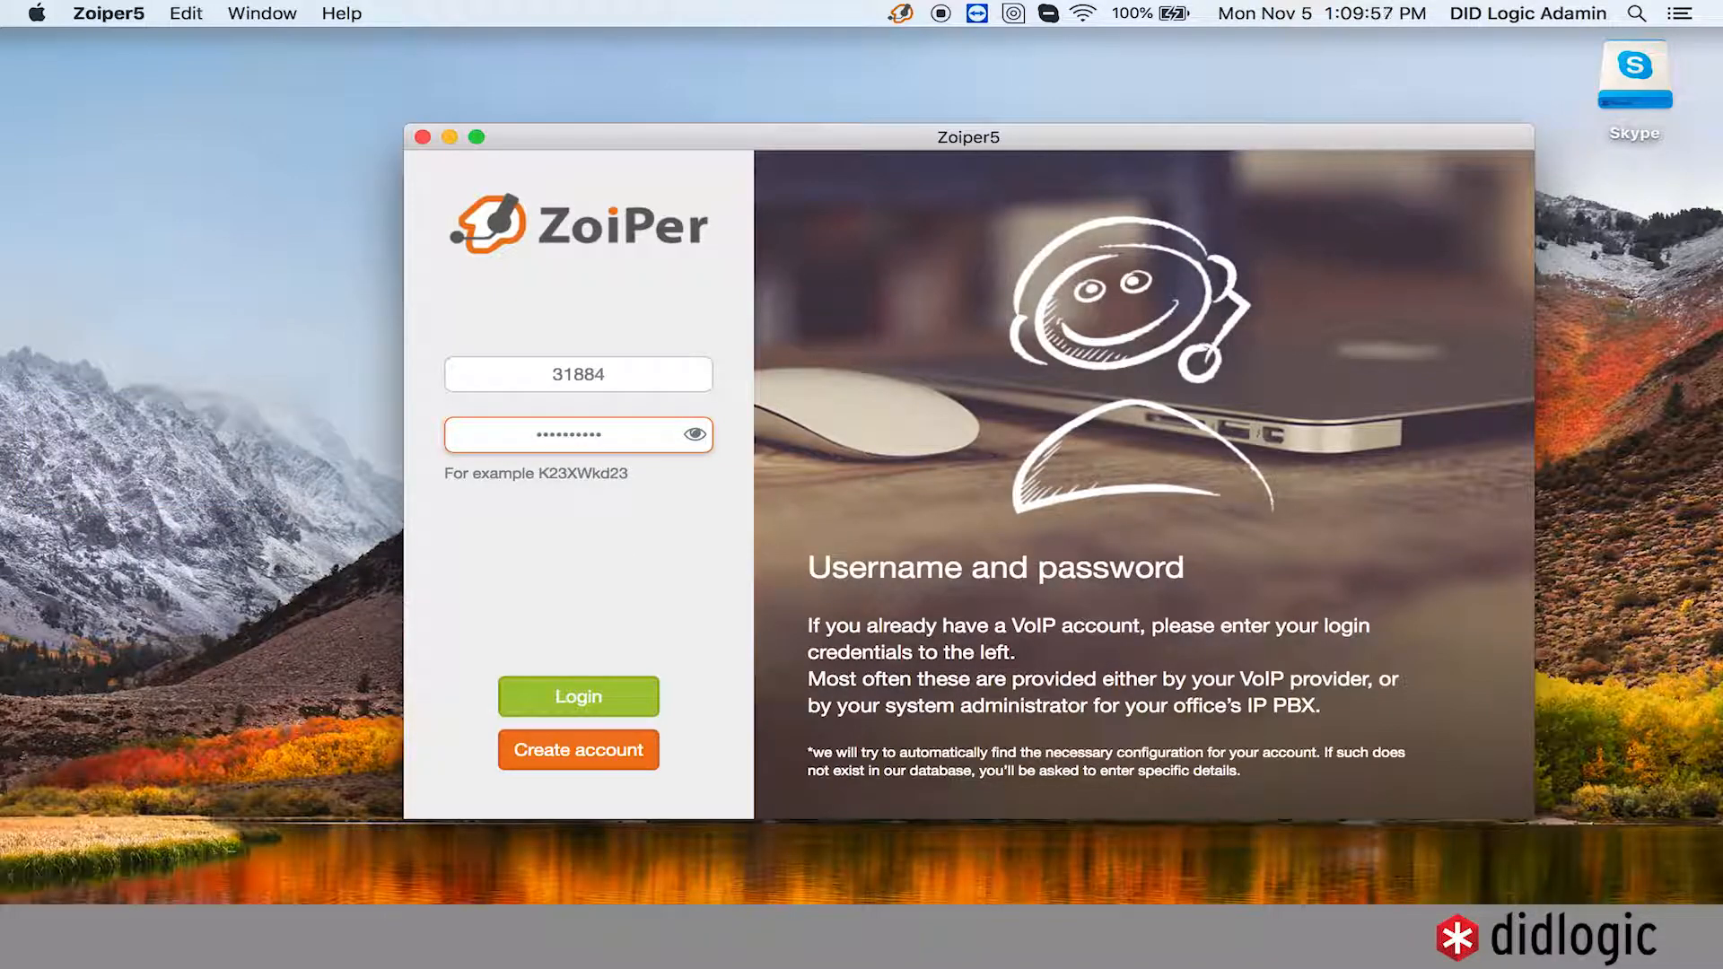
key("Return")
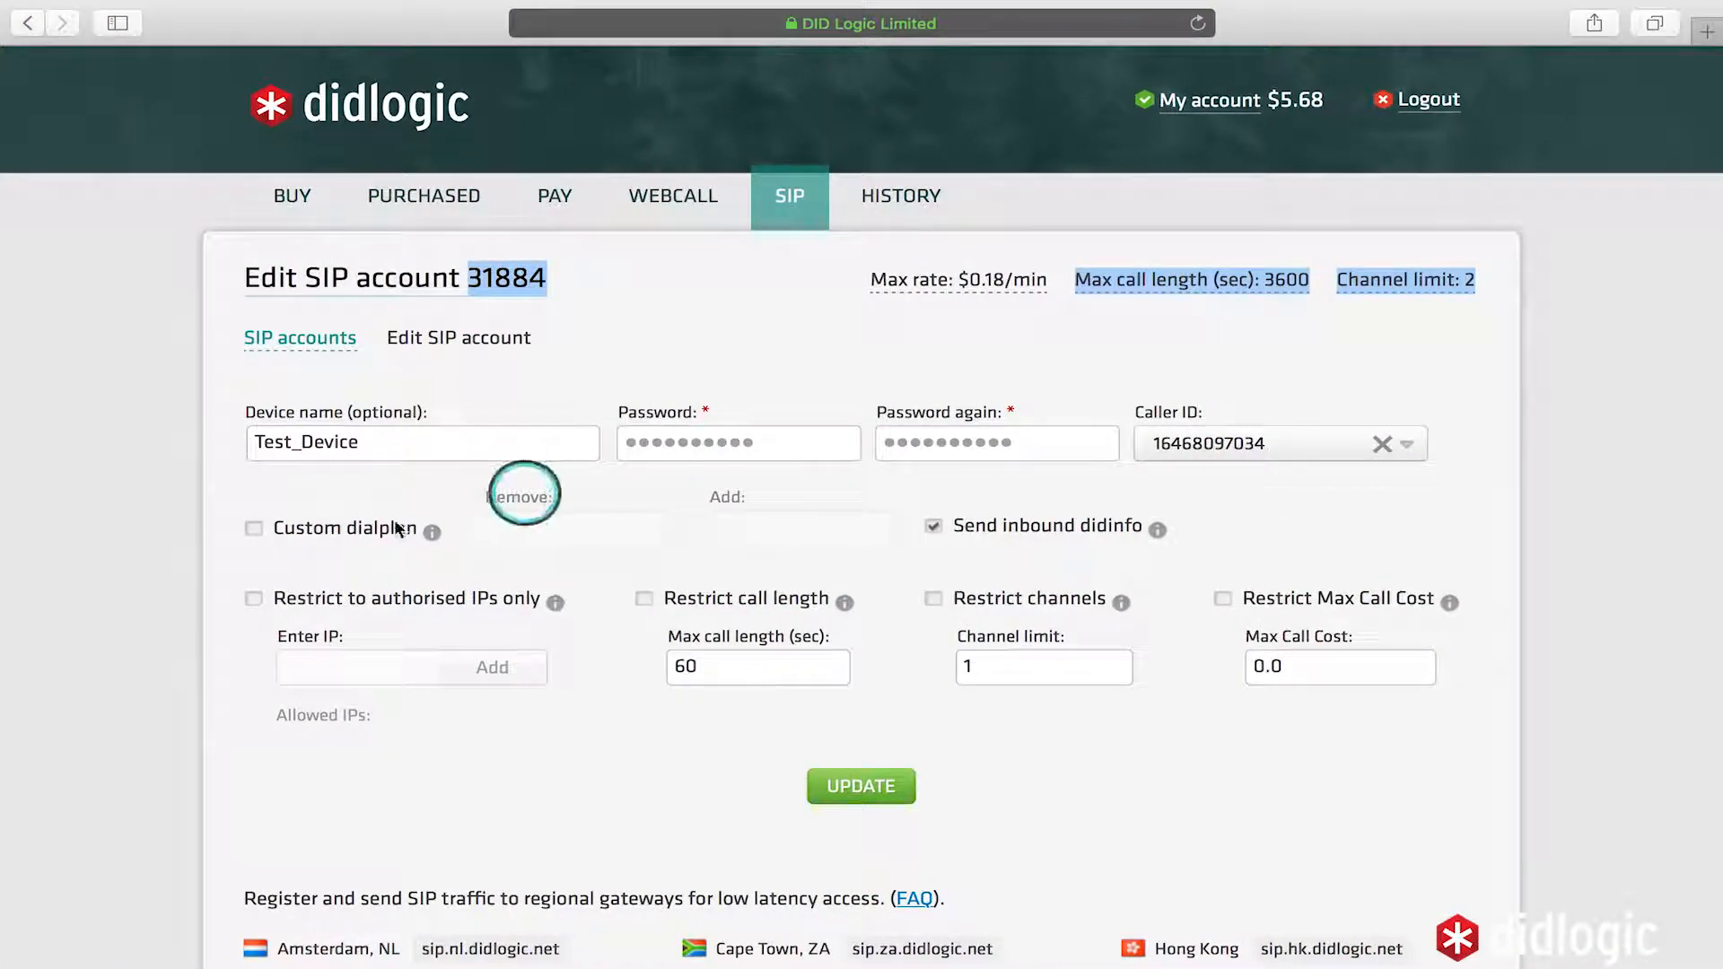
- Scroll the DID Logic portal down to the regional gateway hostnames like sip.uk.didlogic.net
scroll(234, 644, "down", 4)
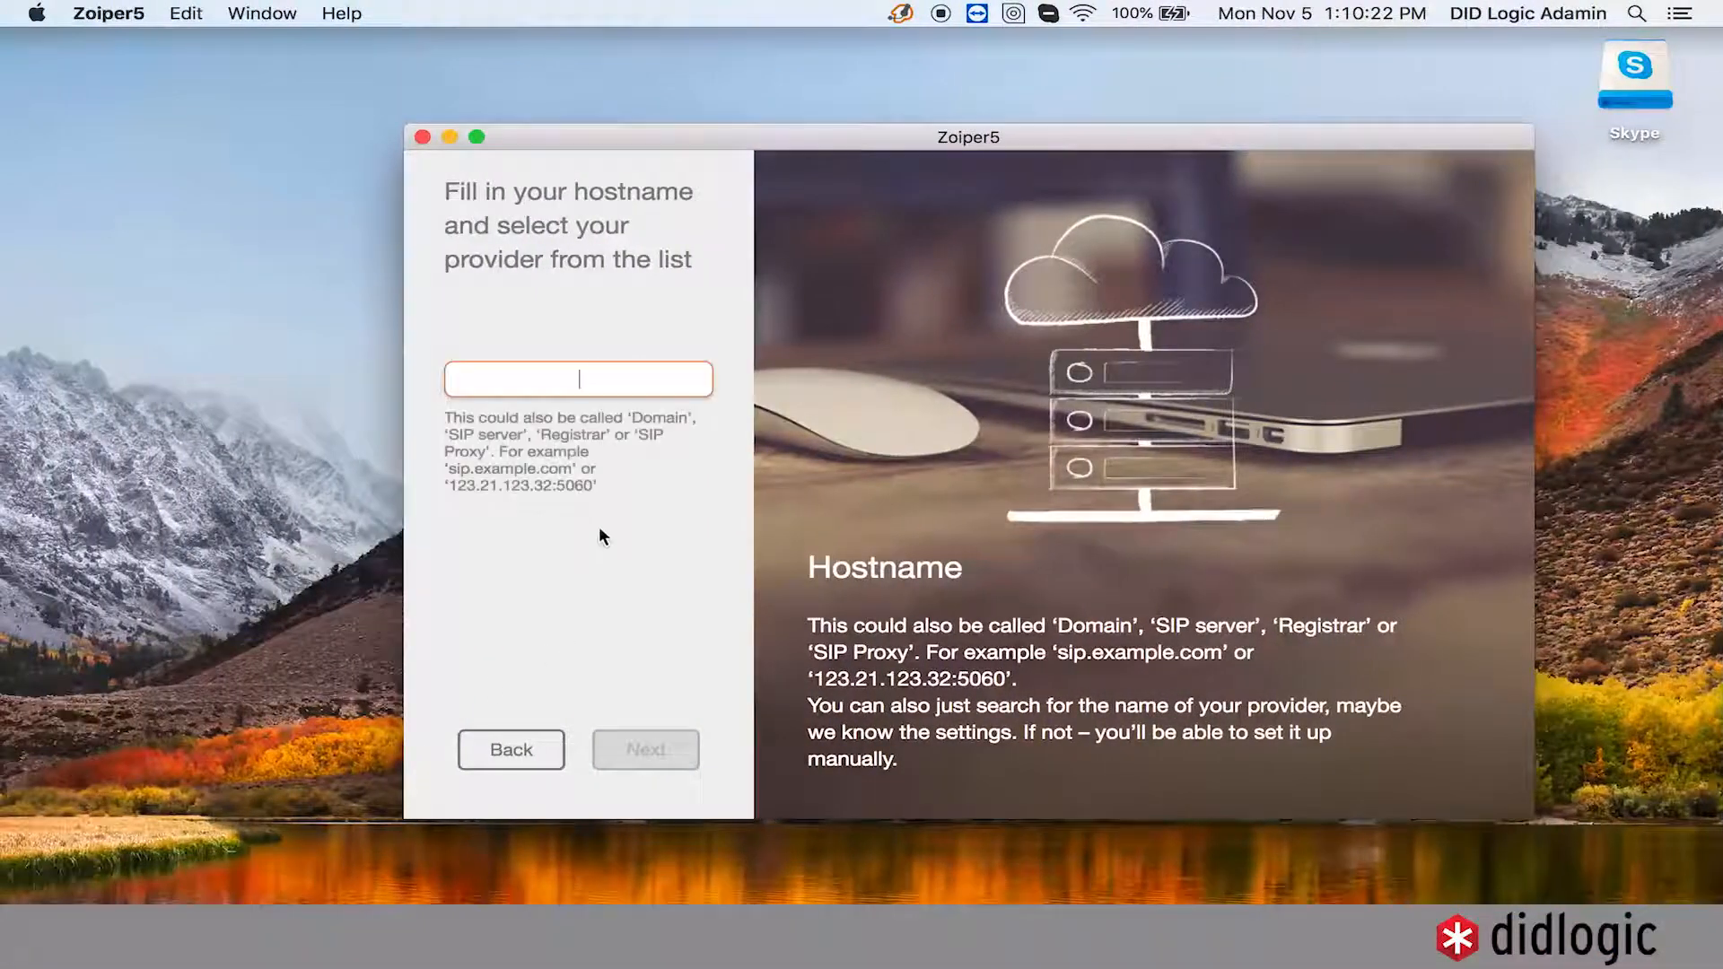
- Set hostname sip.nyc.didlogic.net, skip optional authentication, and accept the detected SIP TCP transport
type("sip")
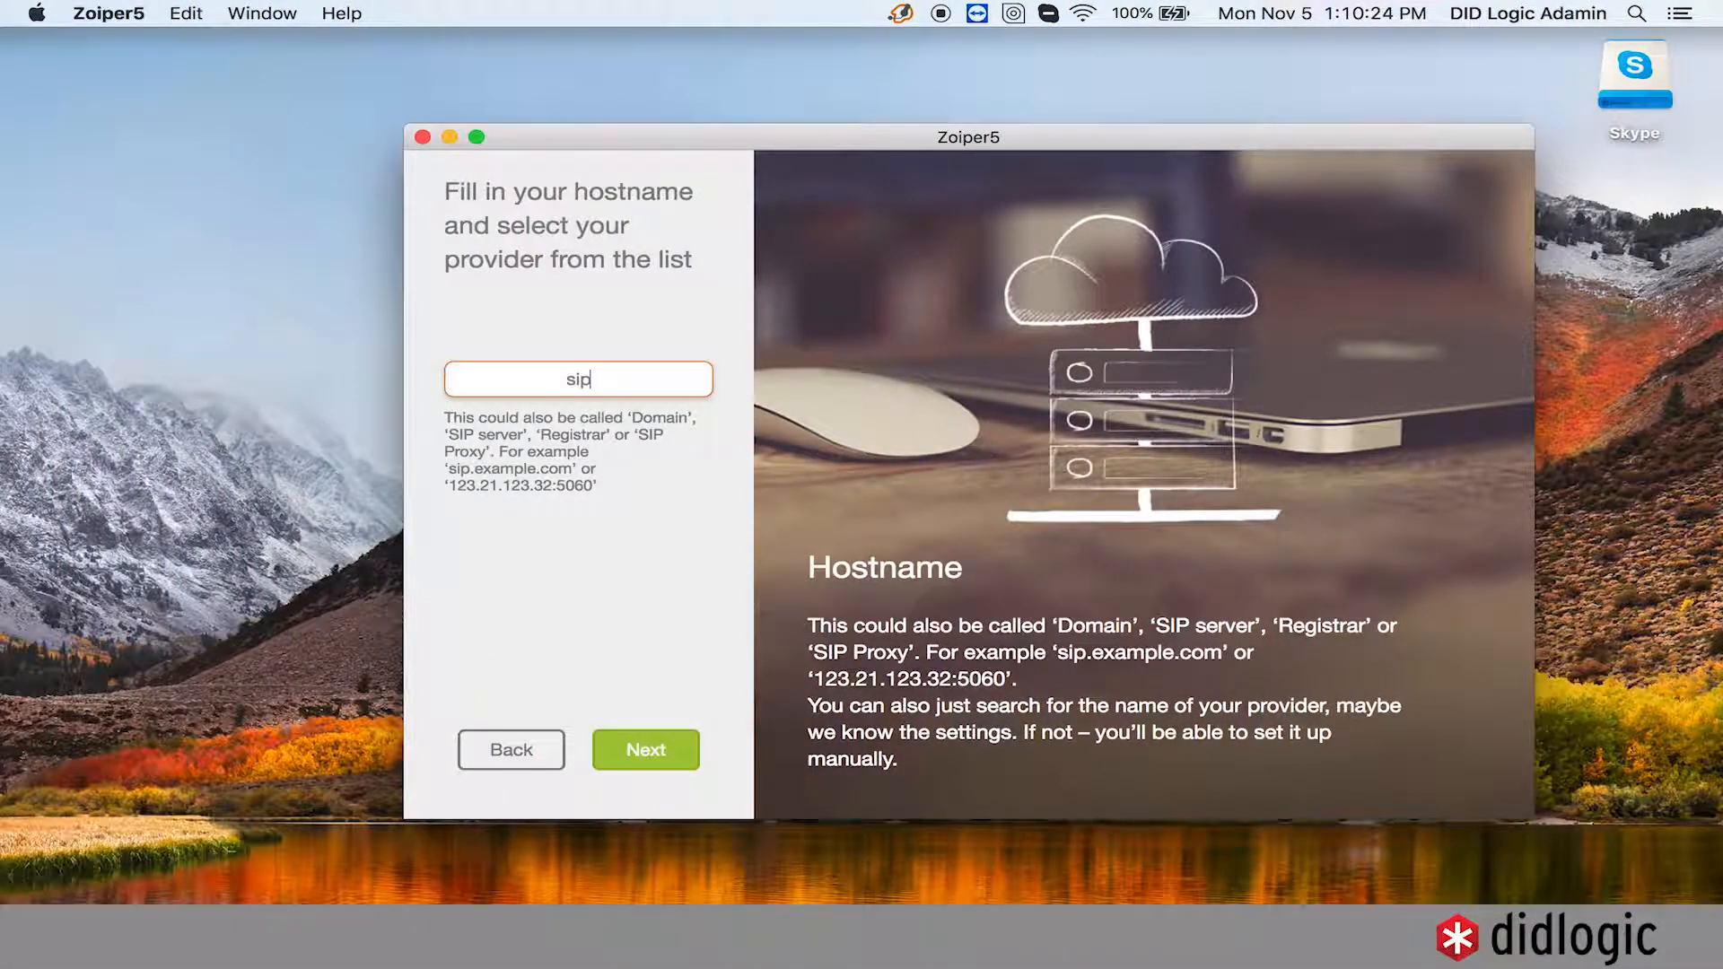
type(".nyc")
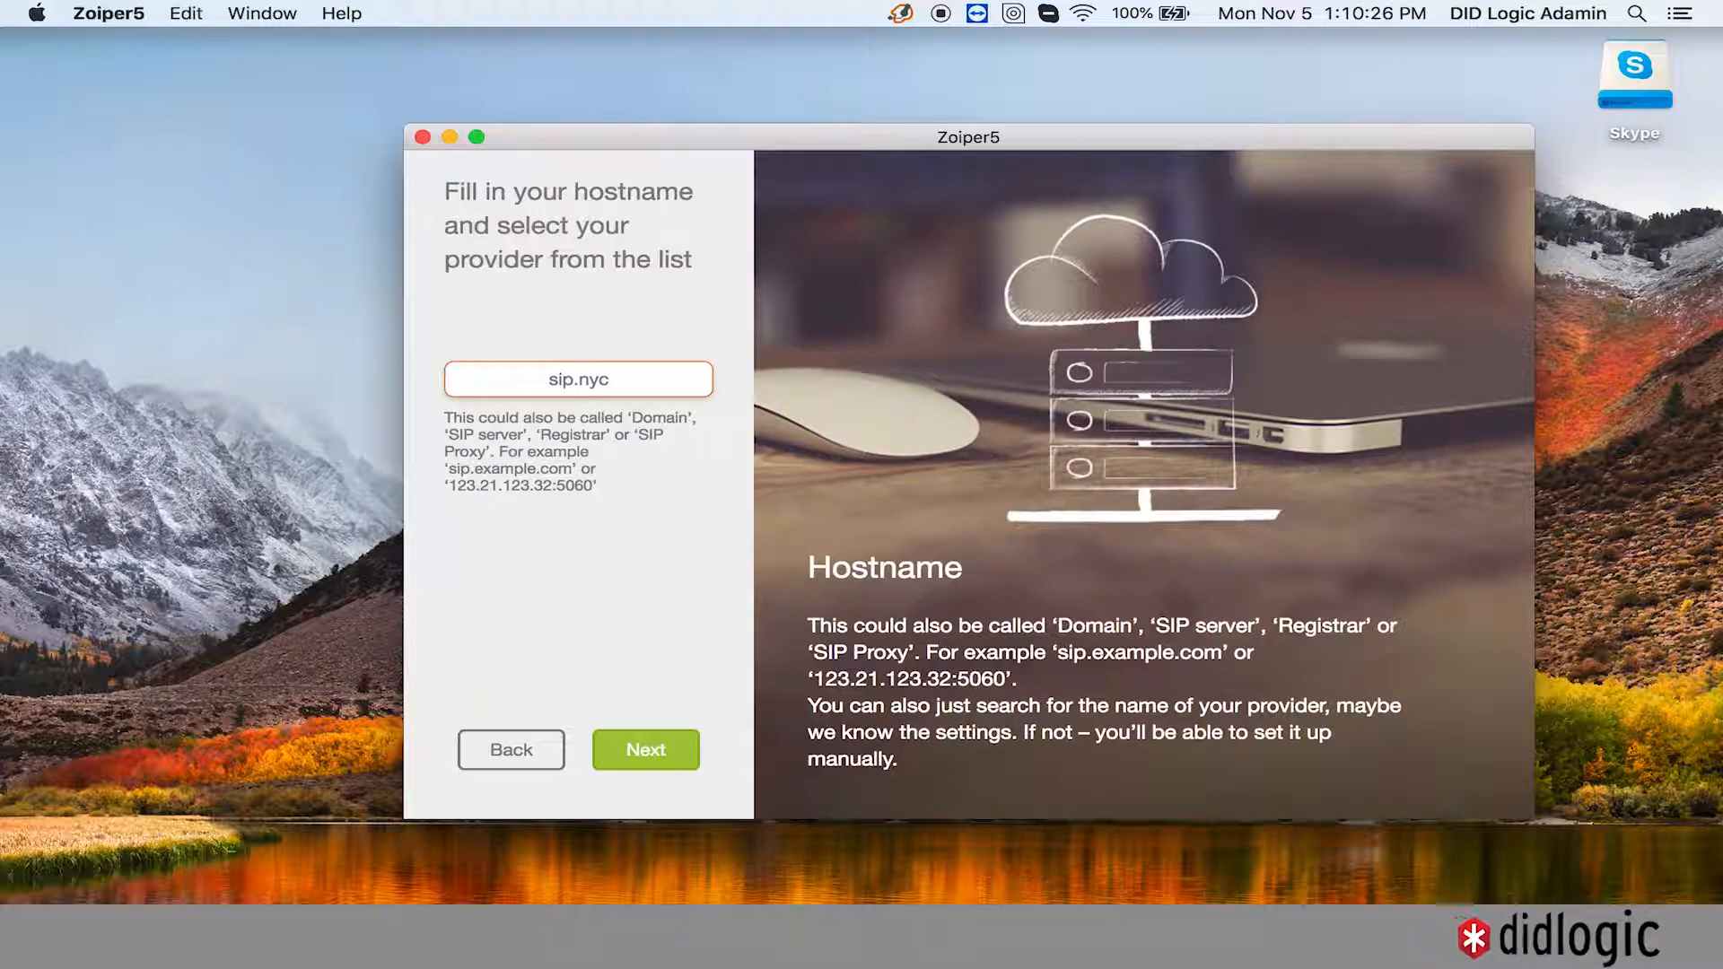
type(".di")
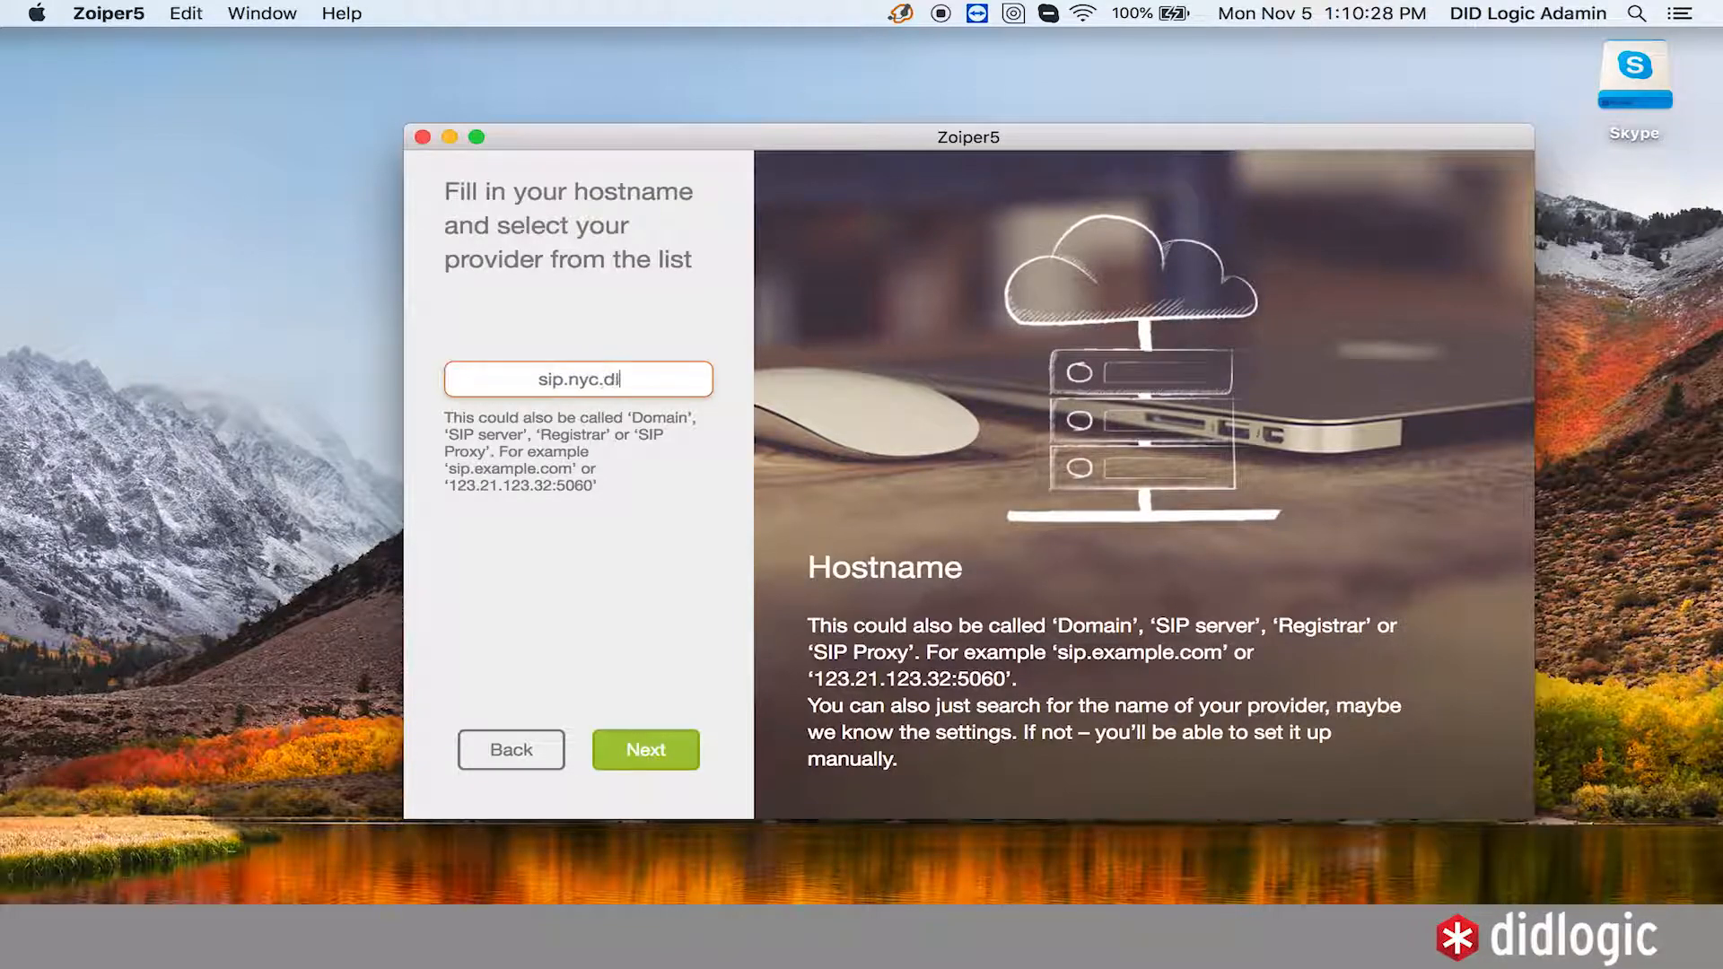
type("dlogic.net")
left_click(652, 756)
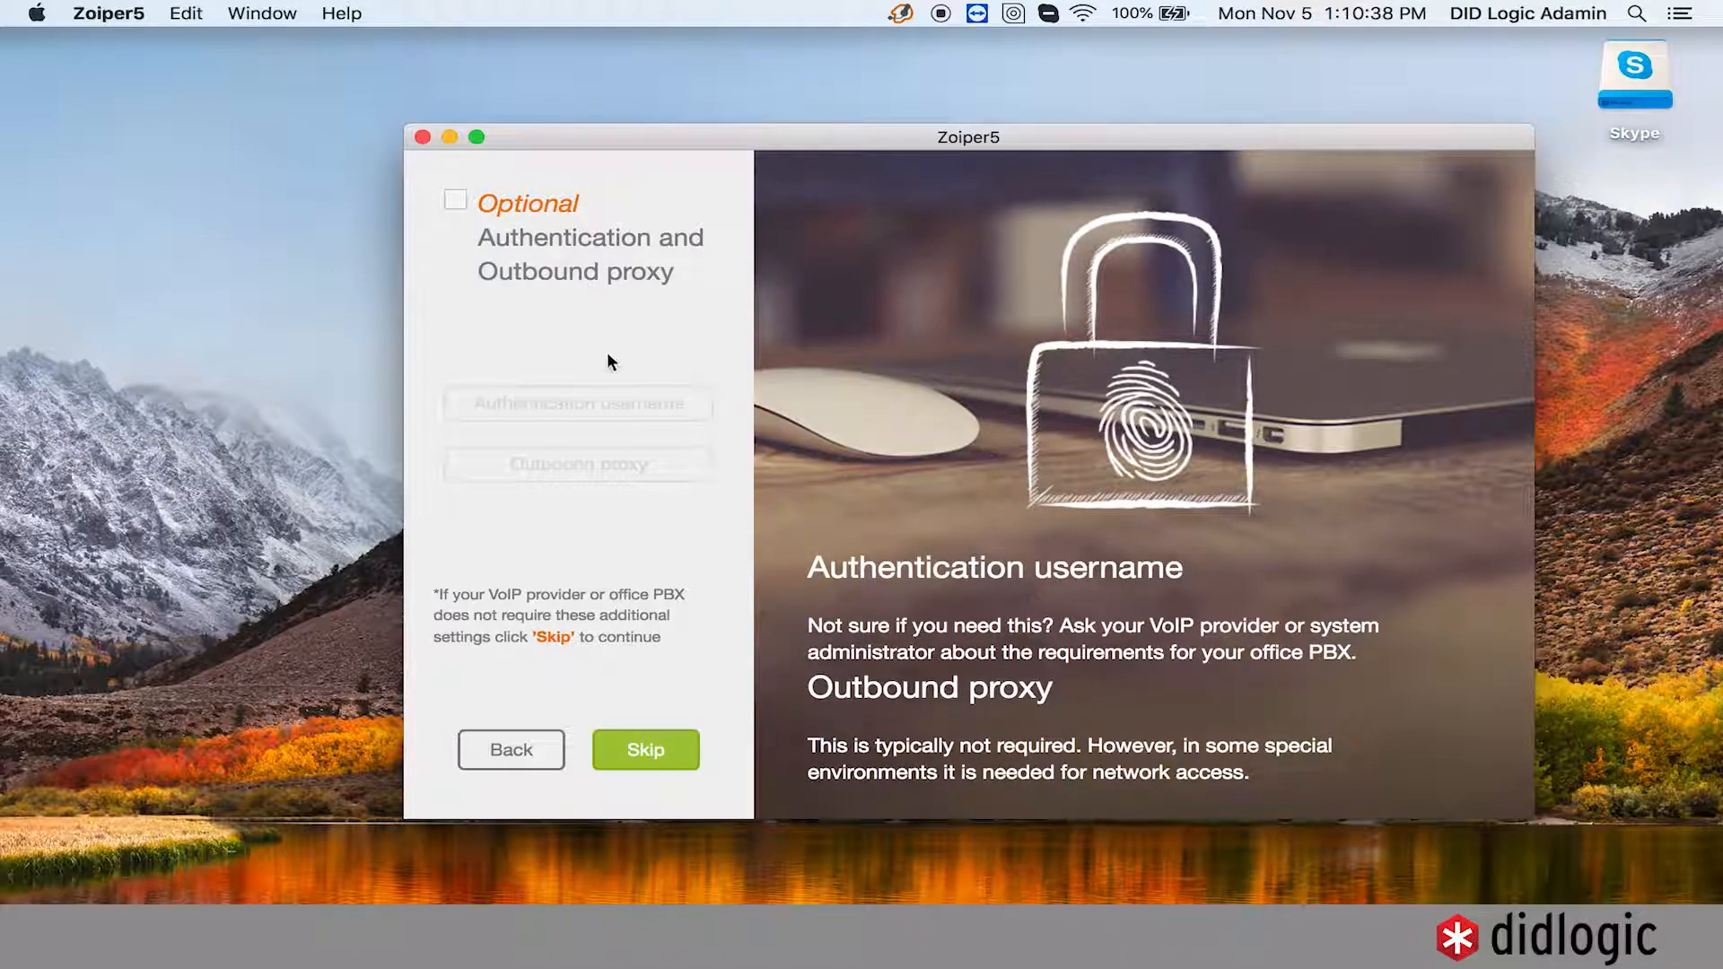
left_click(662, 754)
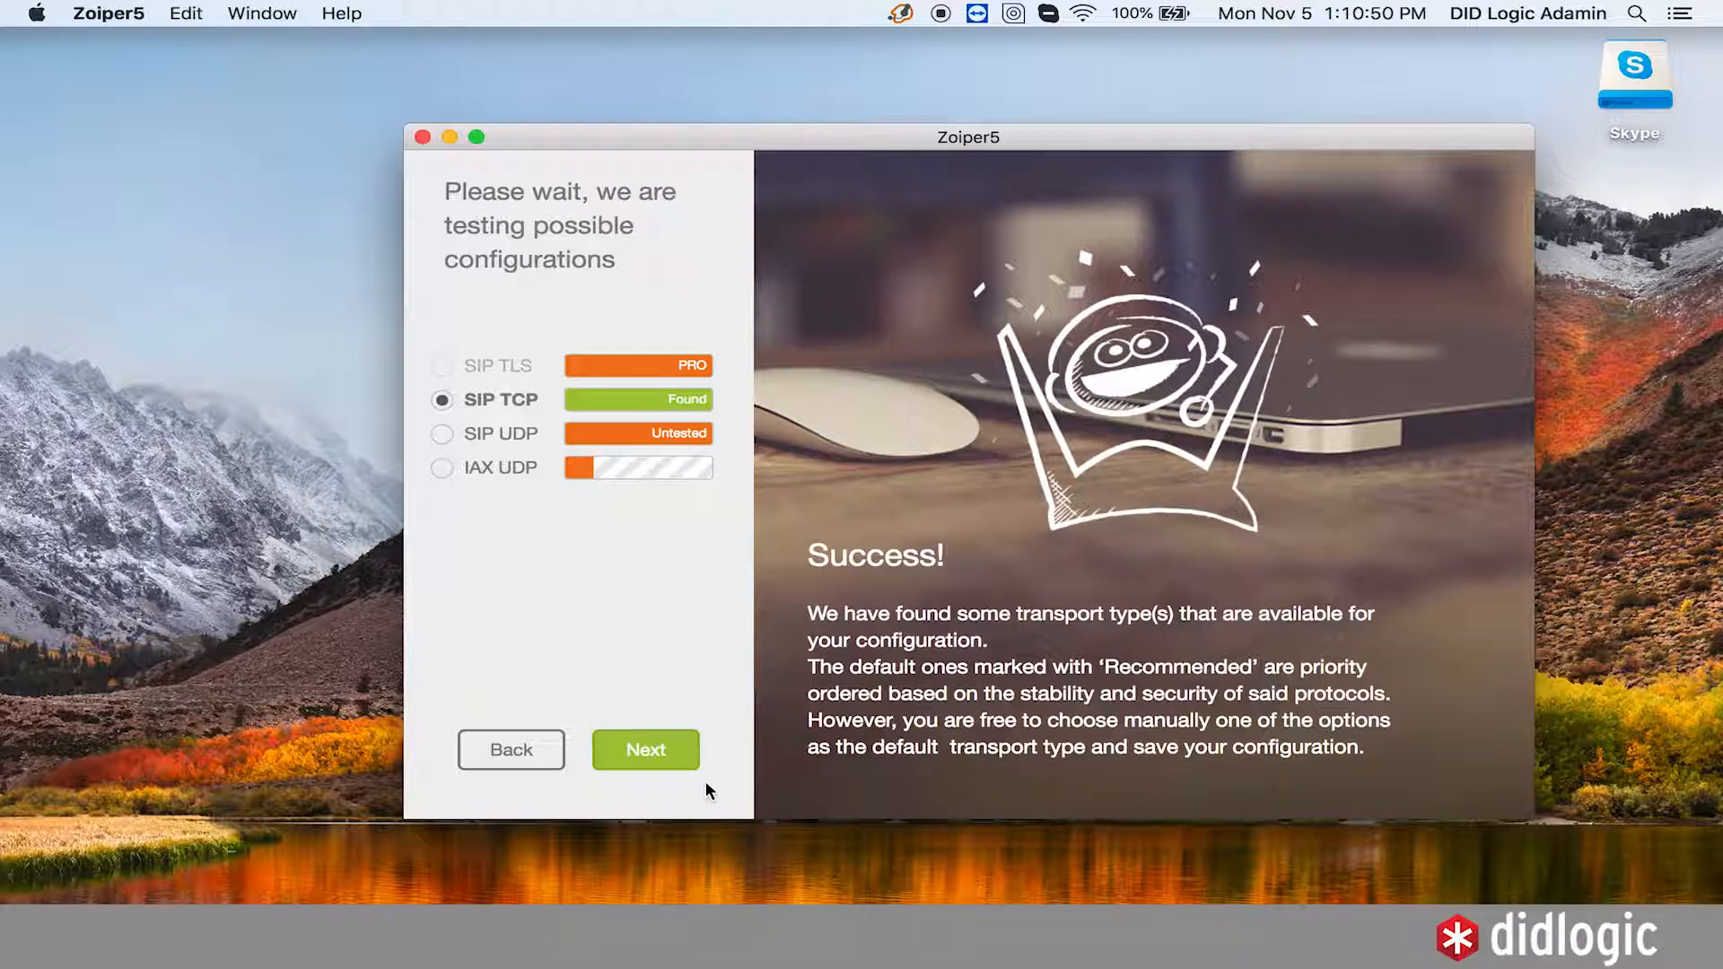
left_click(678, 764)
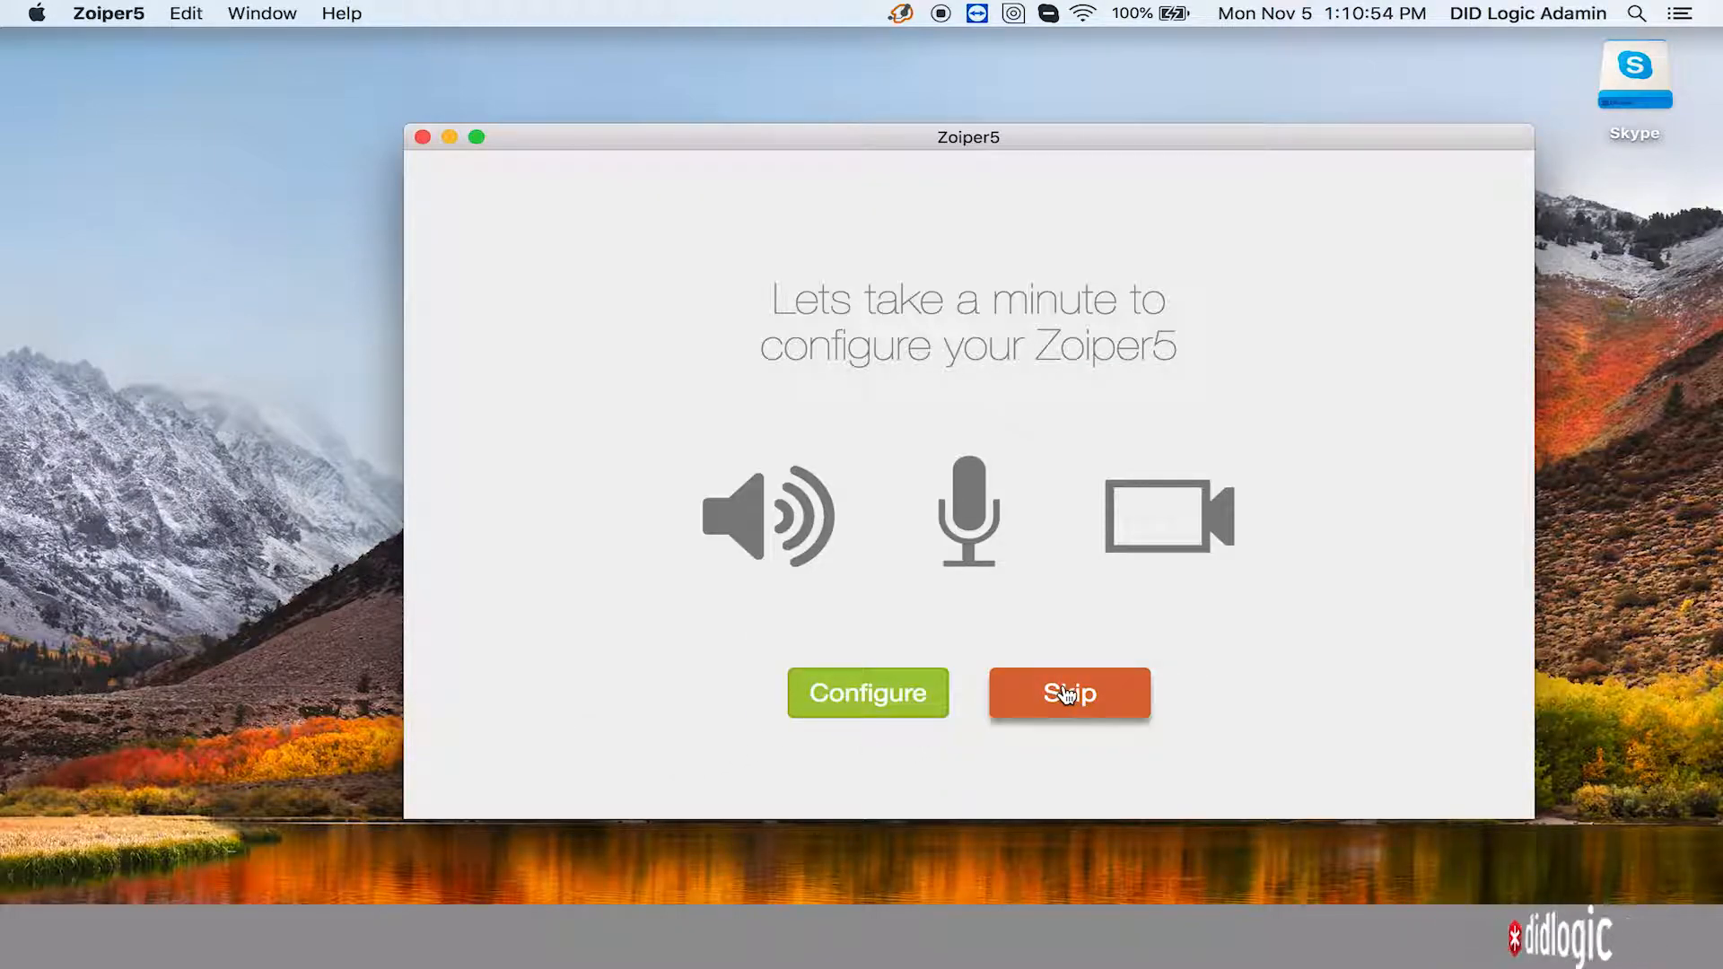
- Confirm the speaker and microphone tests, skip the camera test, and finish device setup
left_click(888, 709)
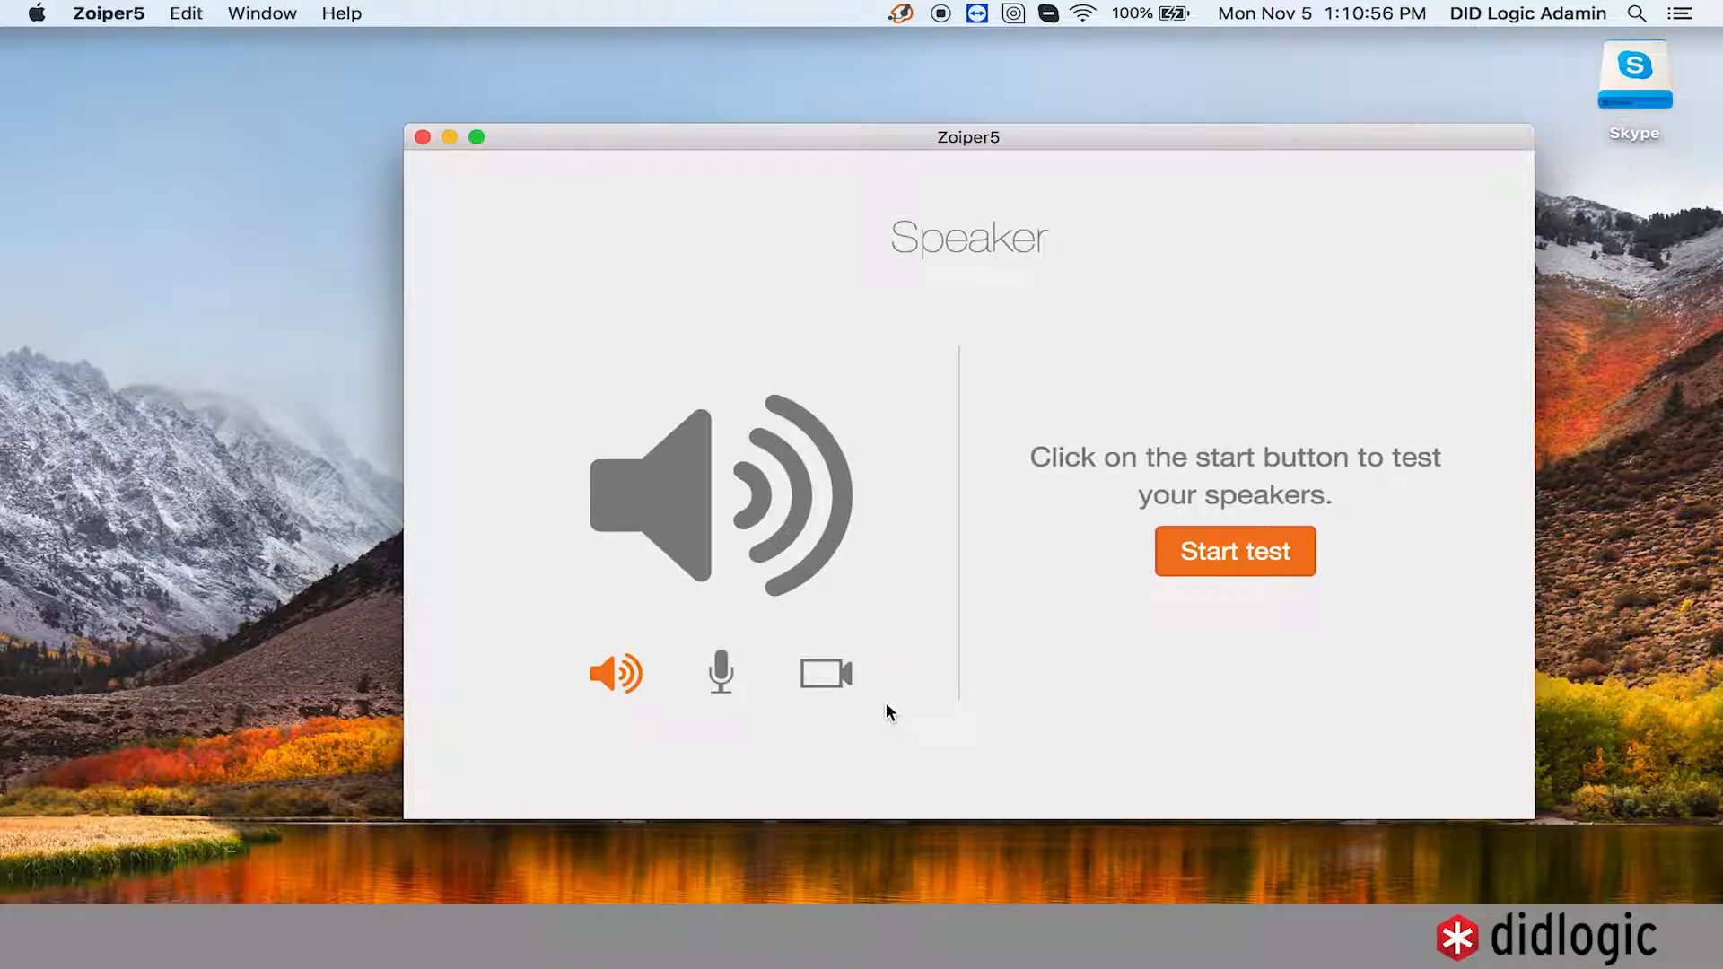
left_click(1271, 546)
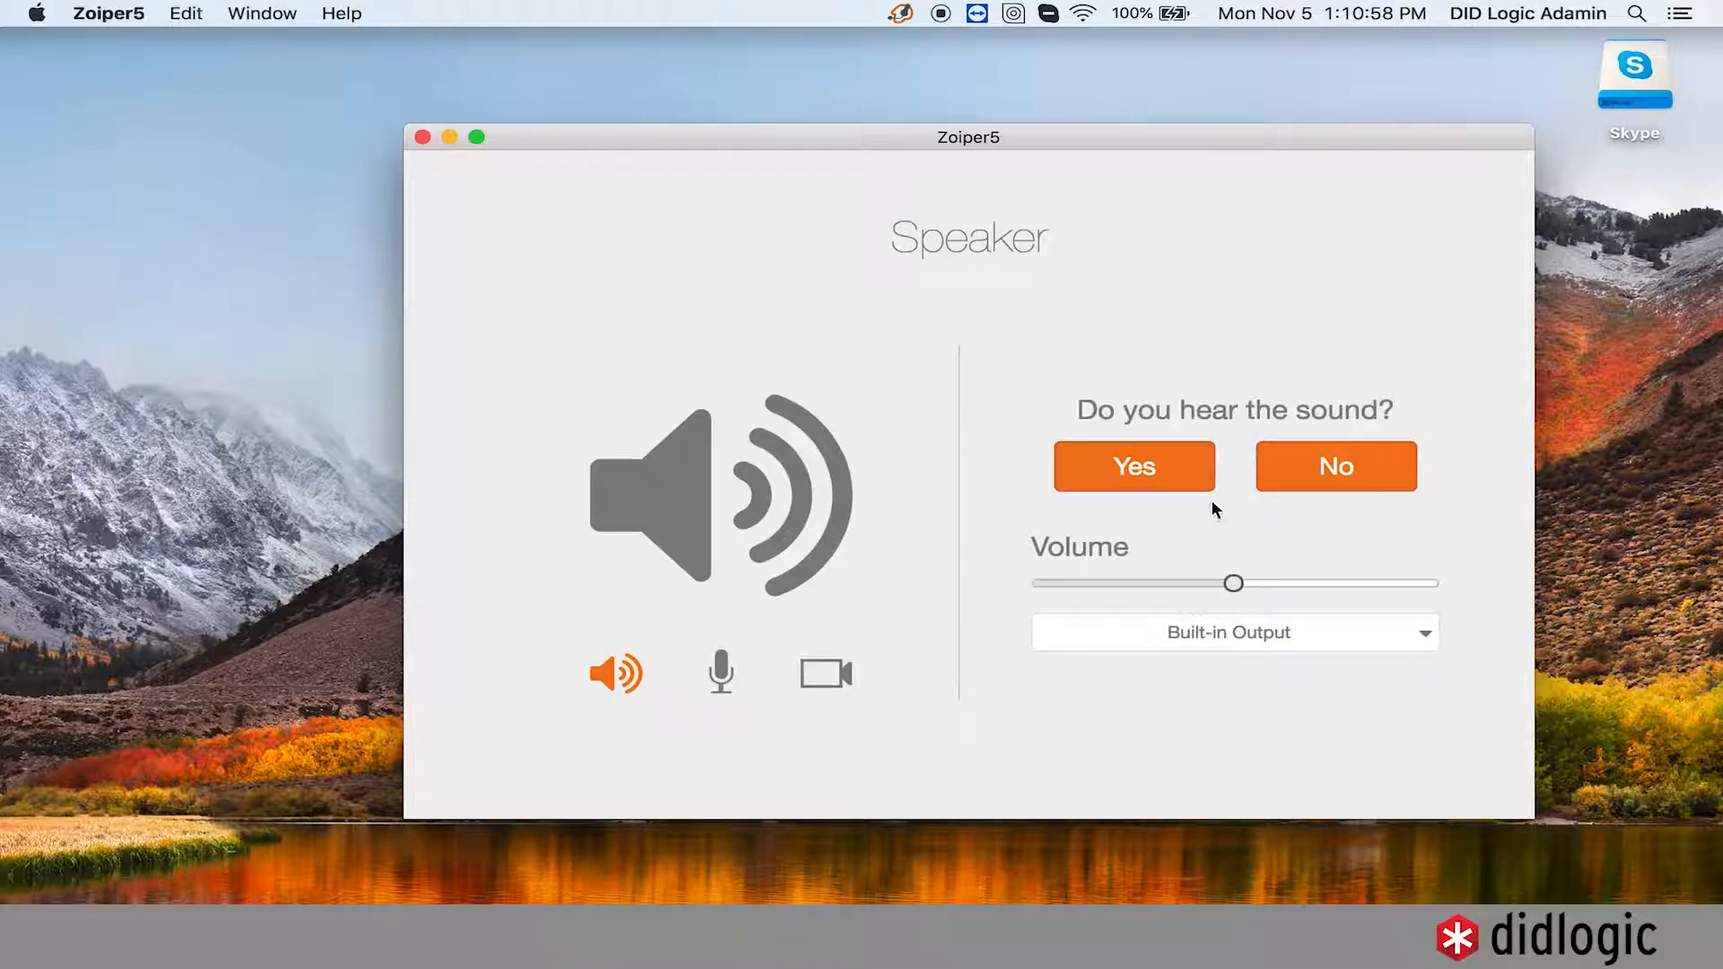
left_click(1167, 487)
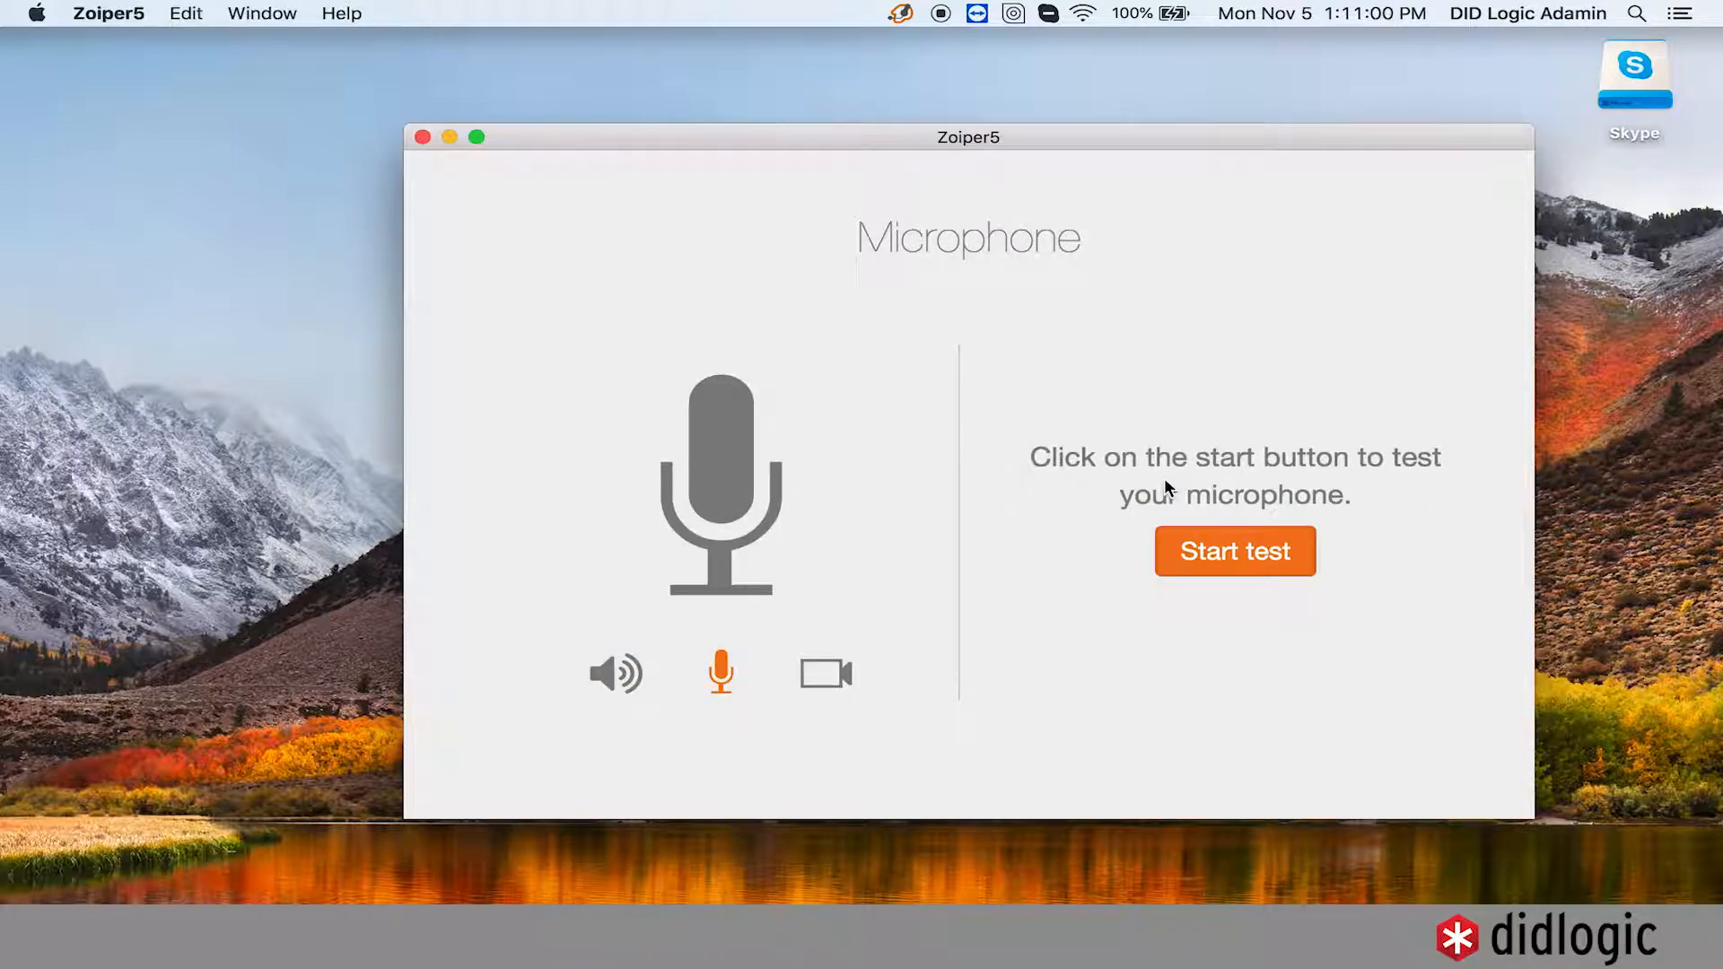
left_click(1265, 560)
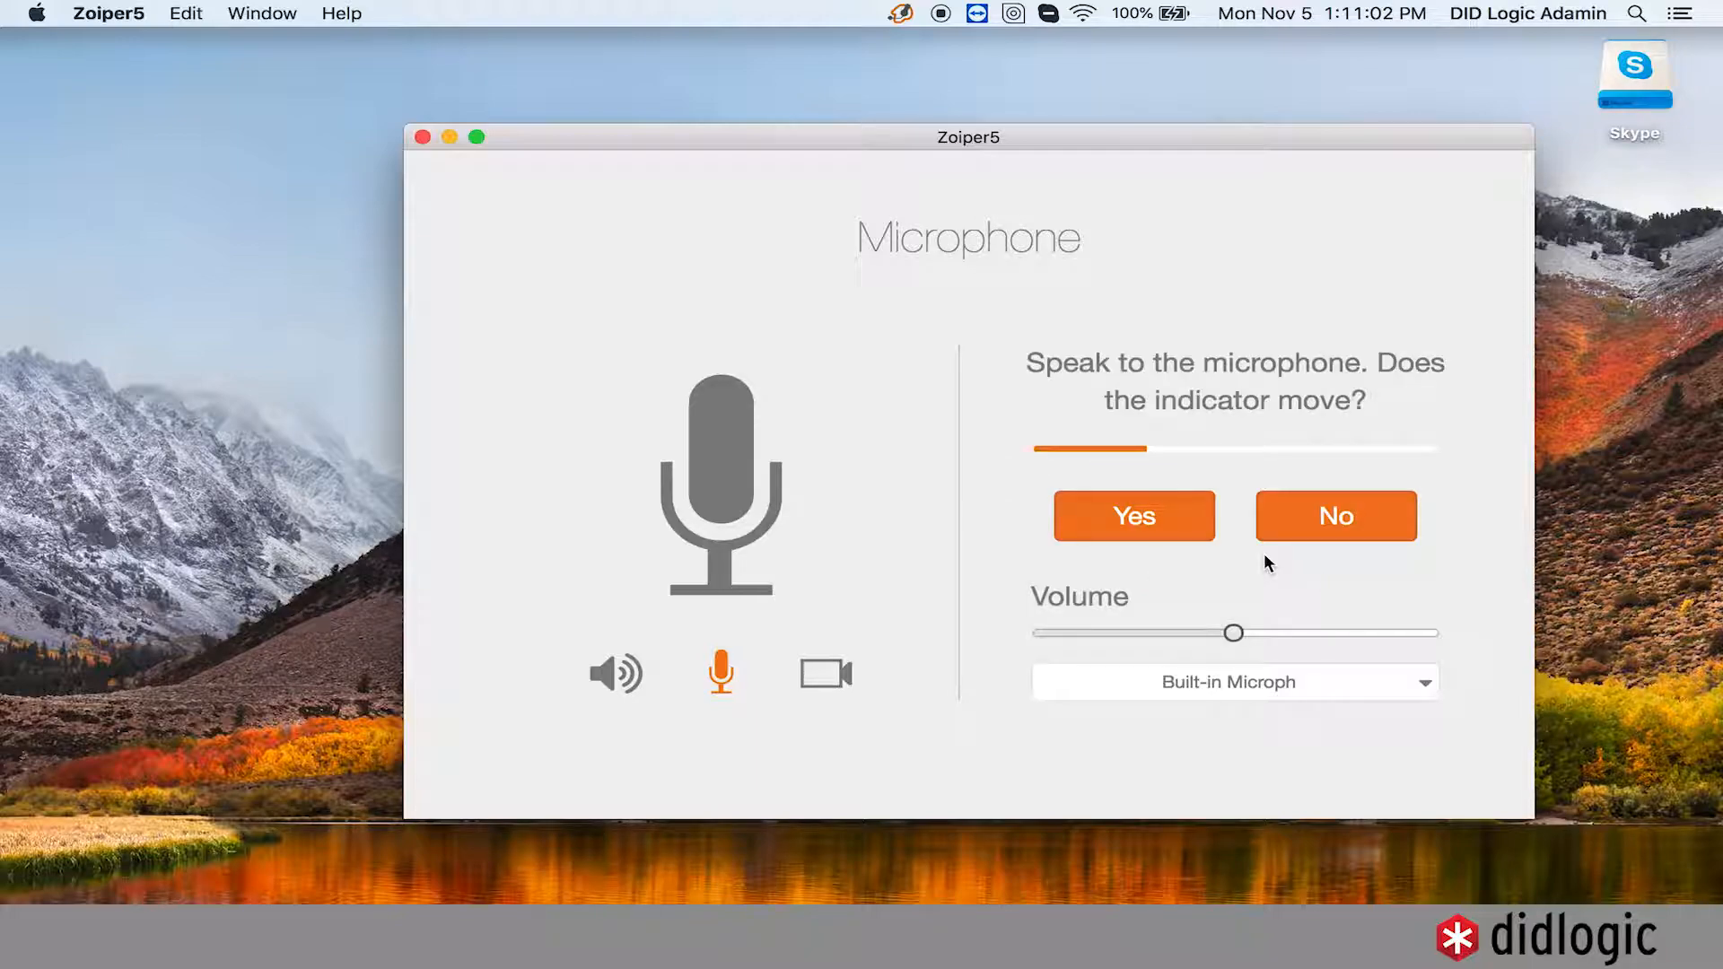
left_click(1148, 514)
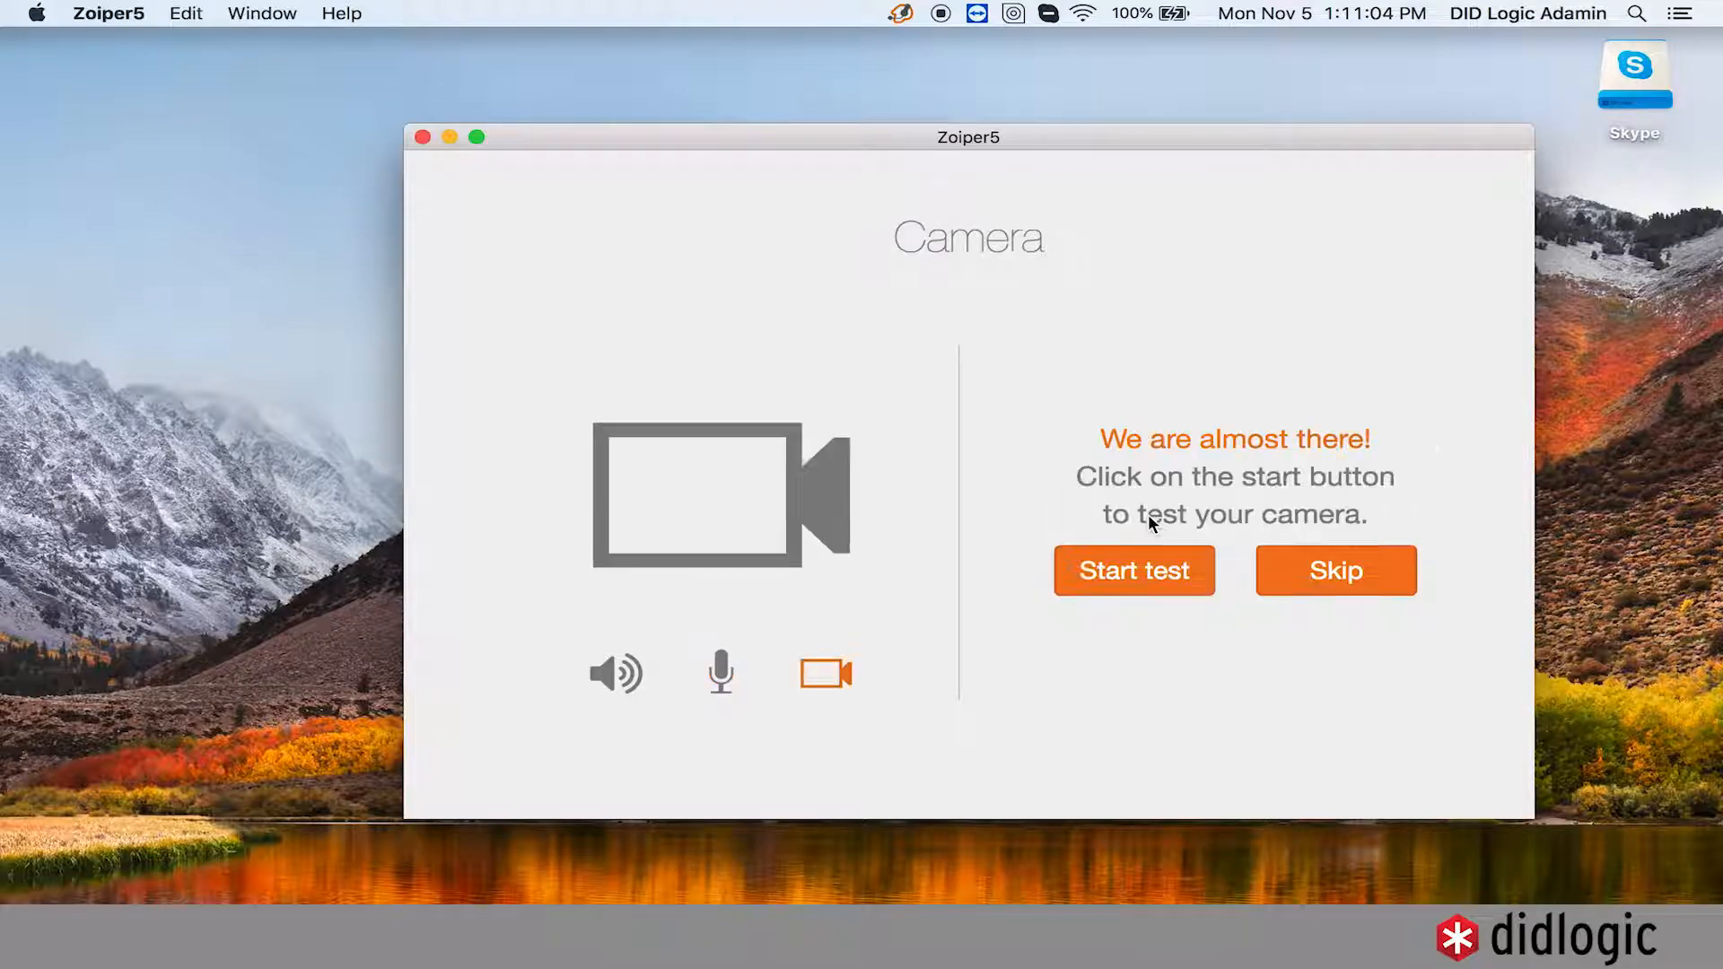
left_click(1322, 571)
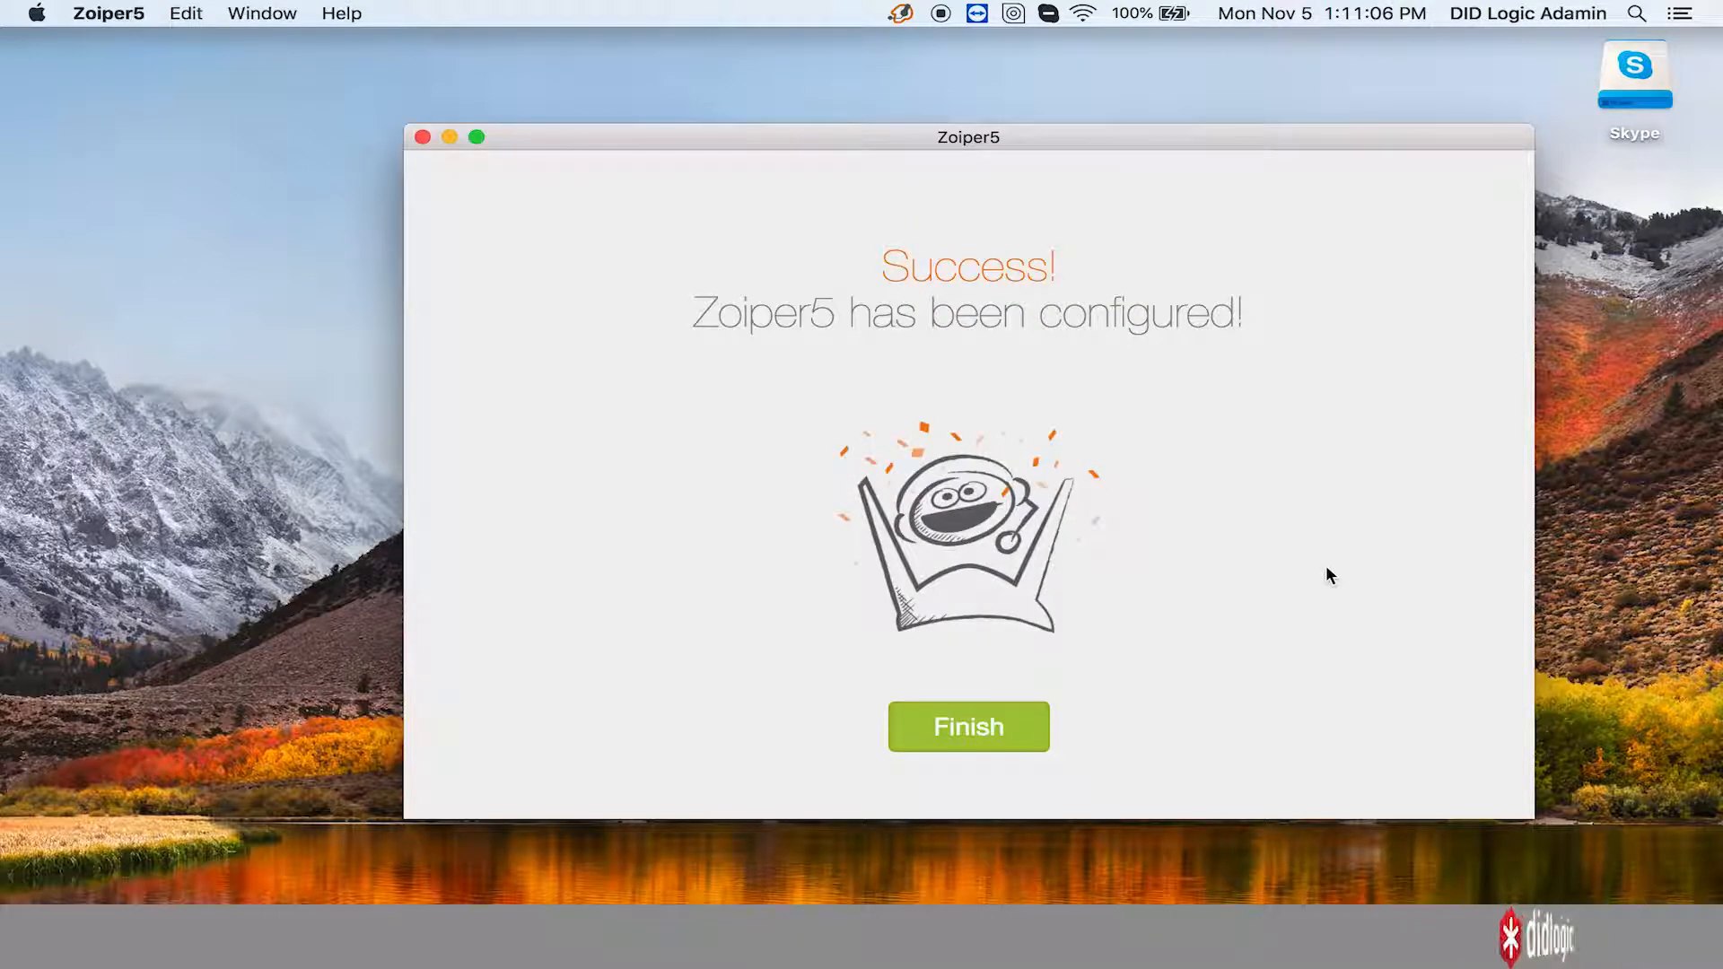
left_click(993, 734)
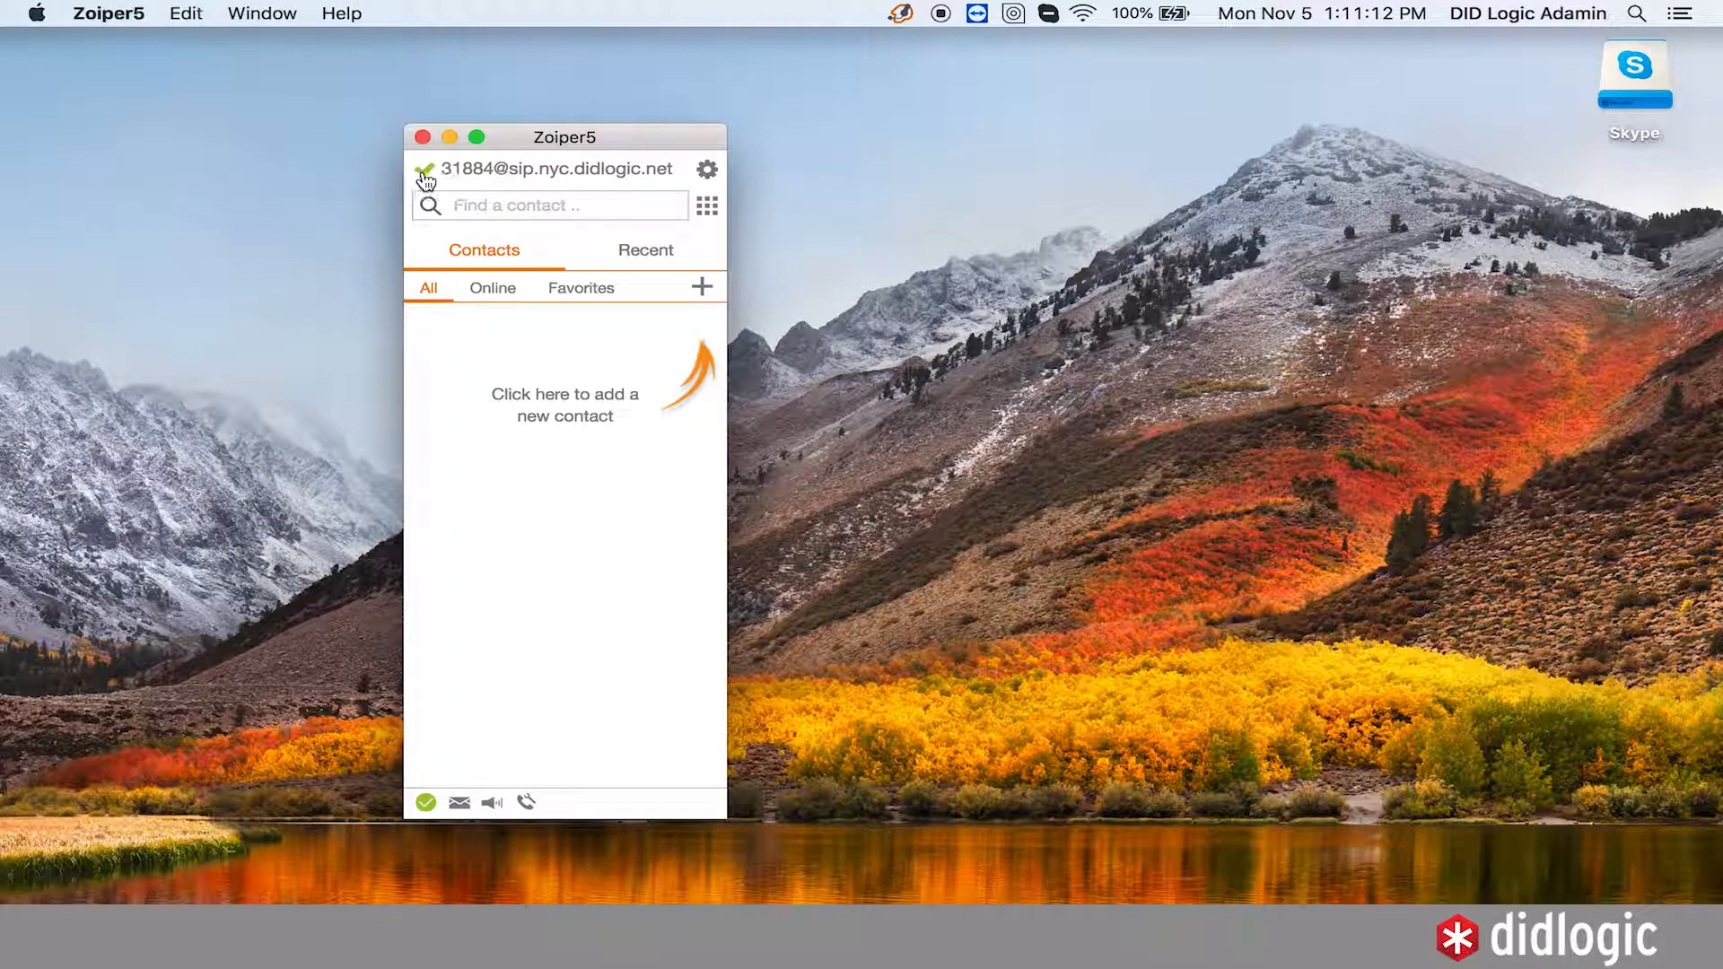
- Check the account is registered on sip.nyc.didlogic.net and open the dial pad
left_click(482, 175)
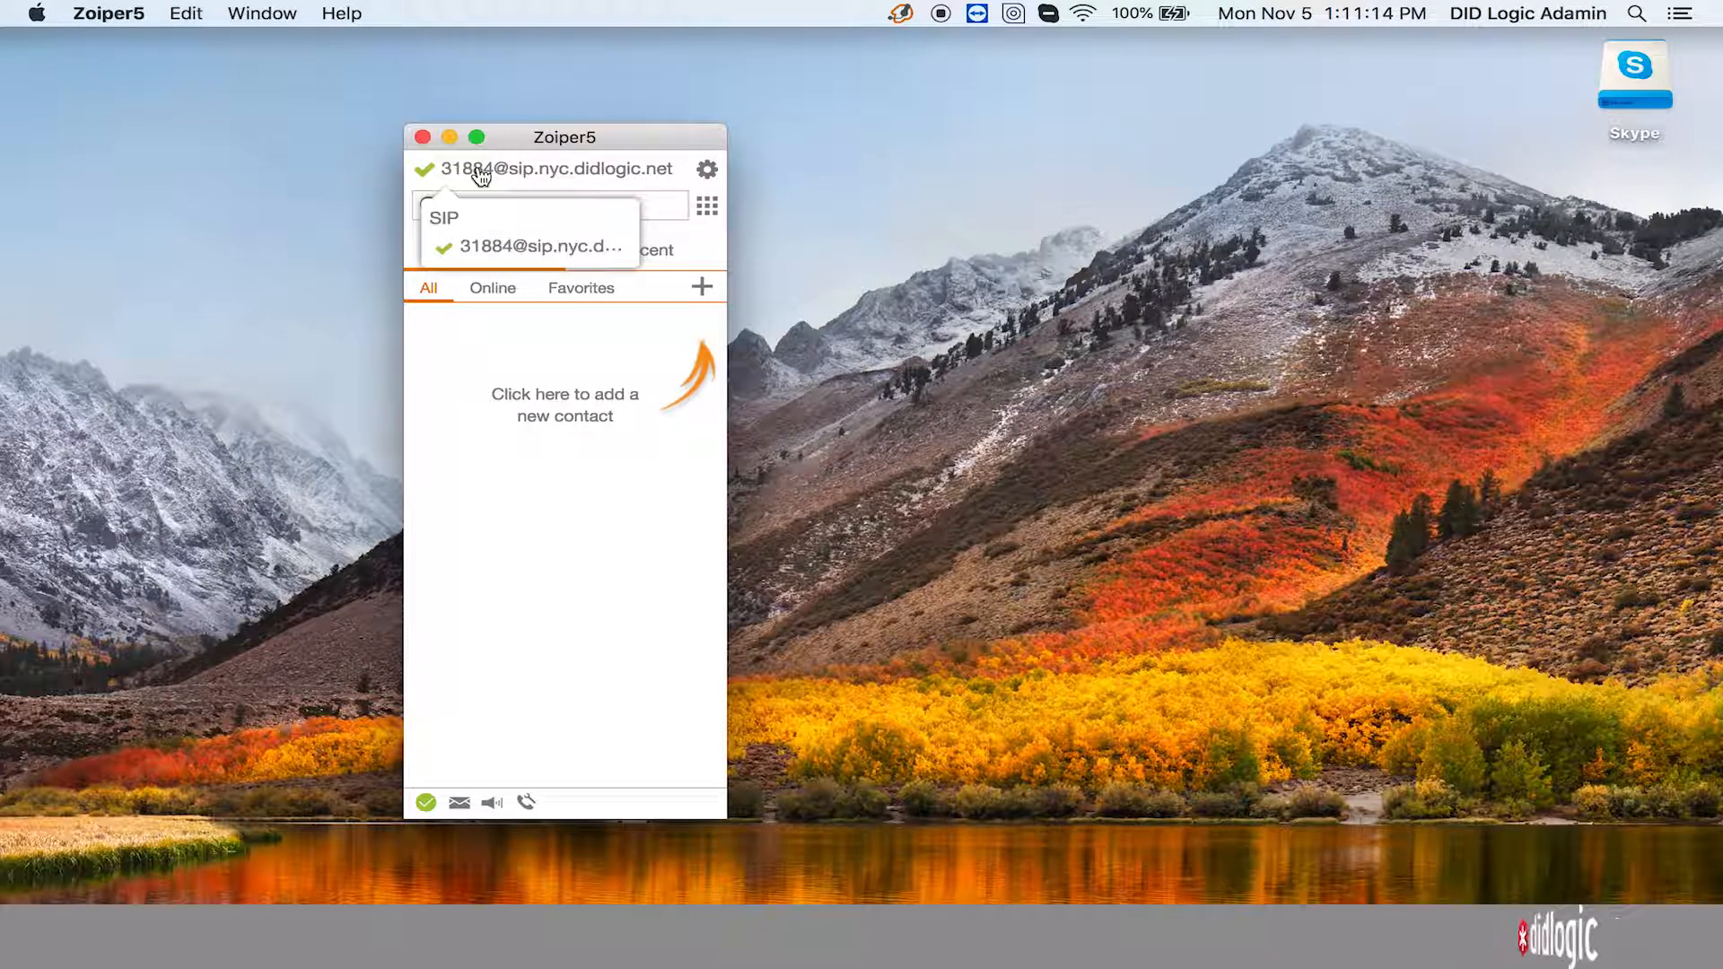
left_click(500, 412)
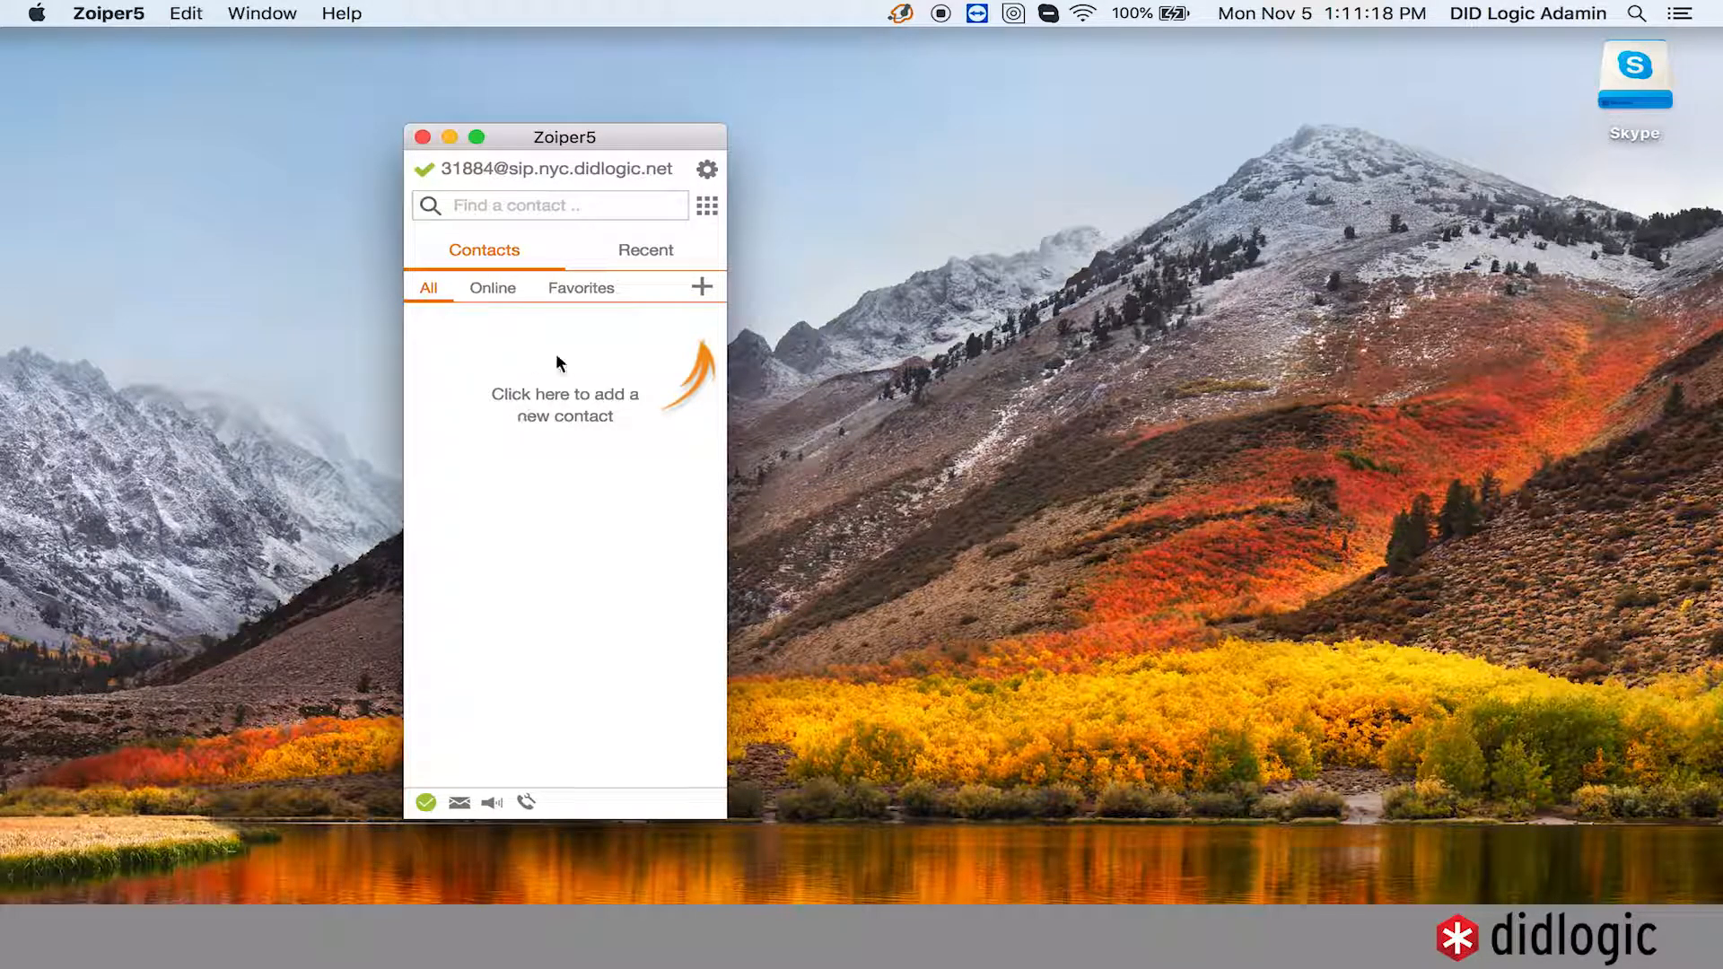
left_click(708, 208)
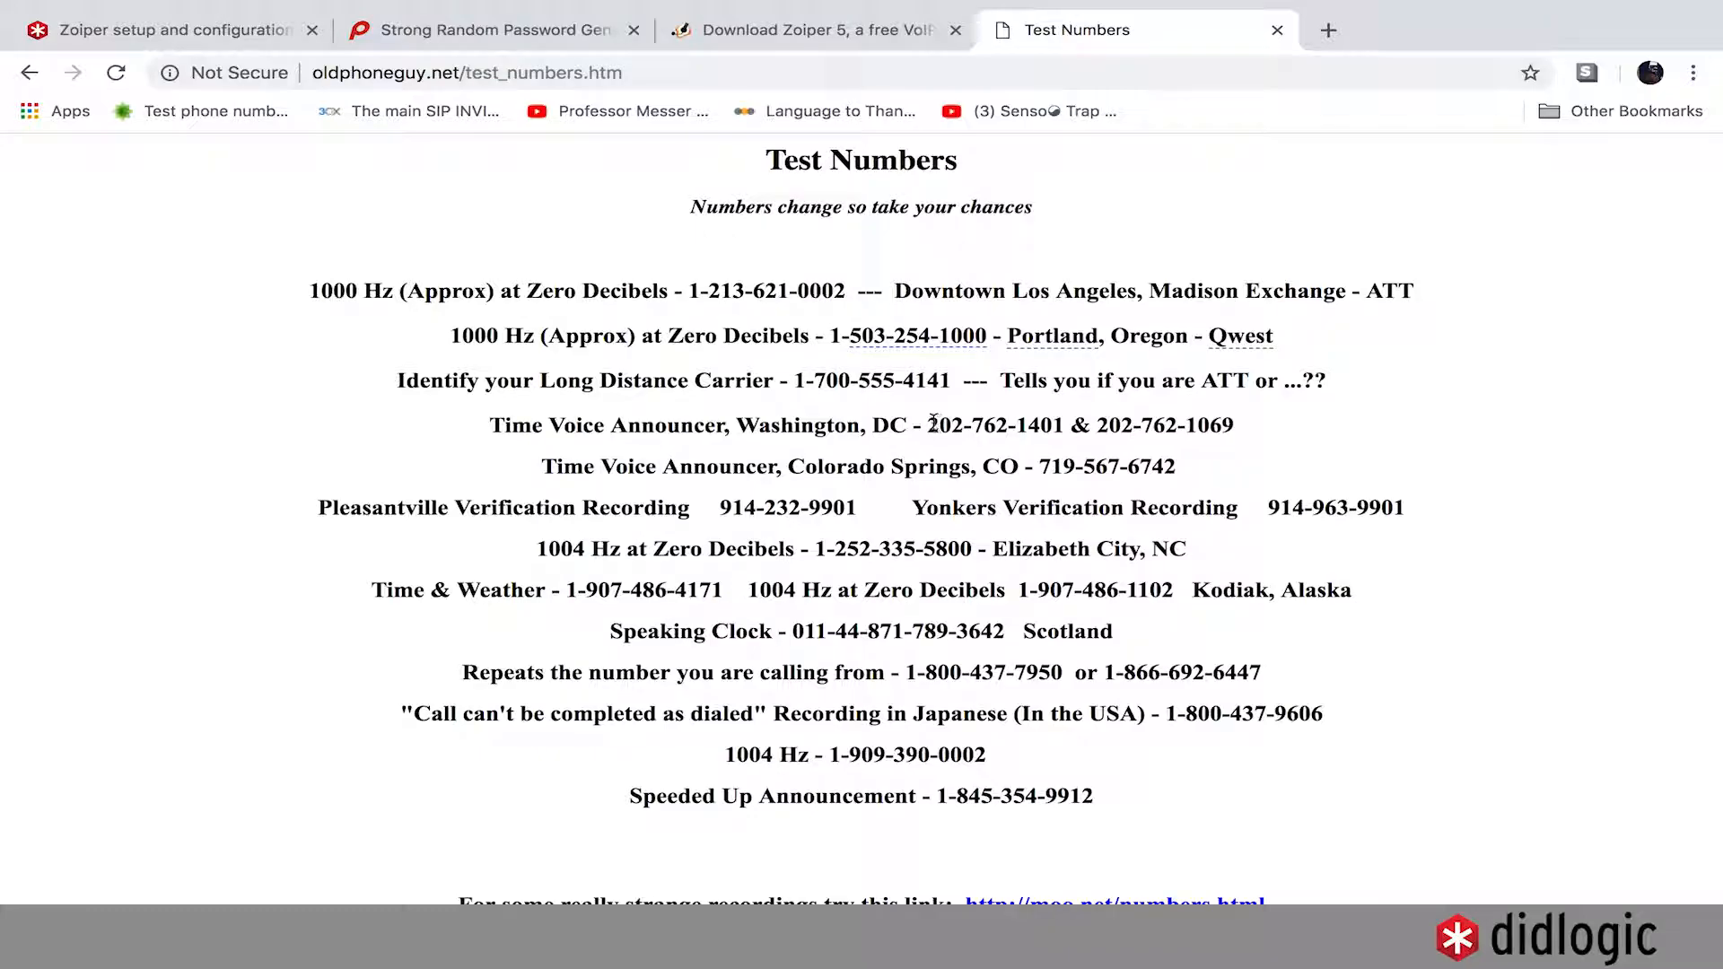
left_click_drag(929, 425, 1057, 427)
right_click(1042, 422)
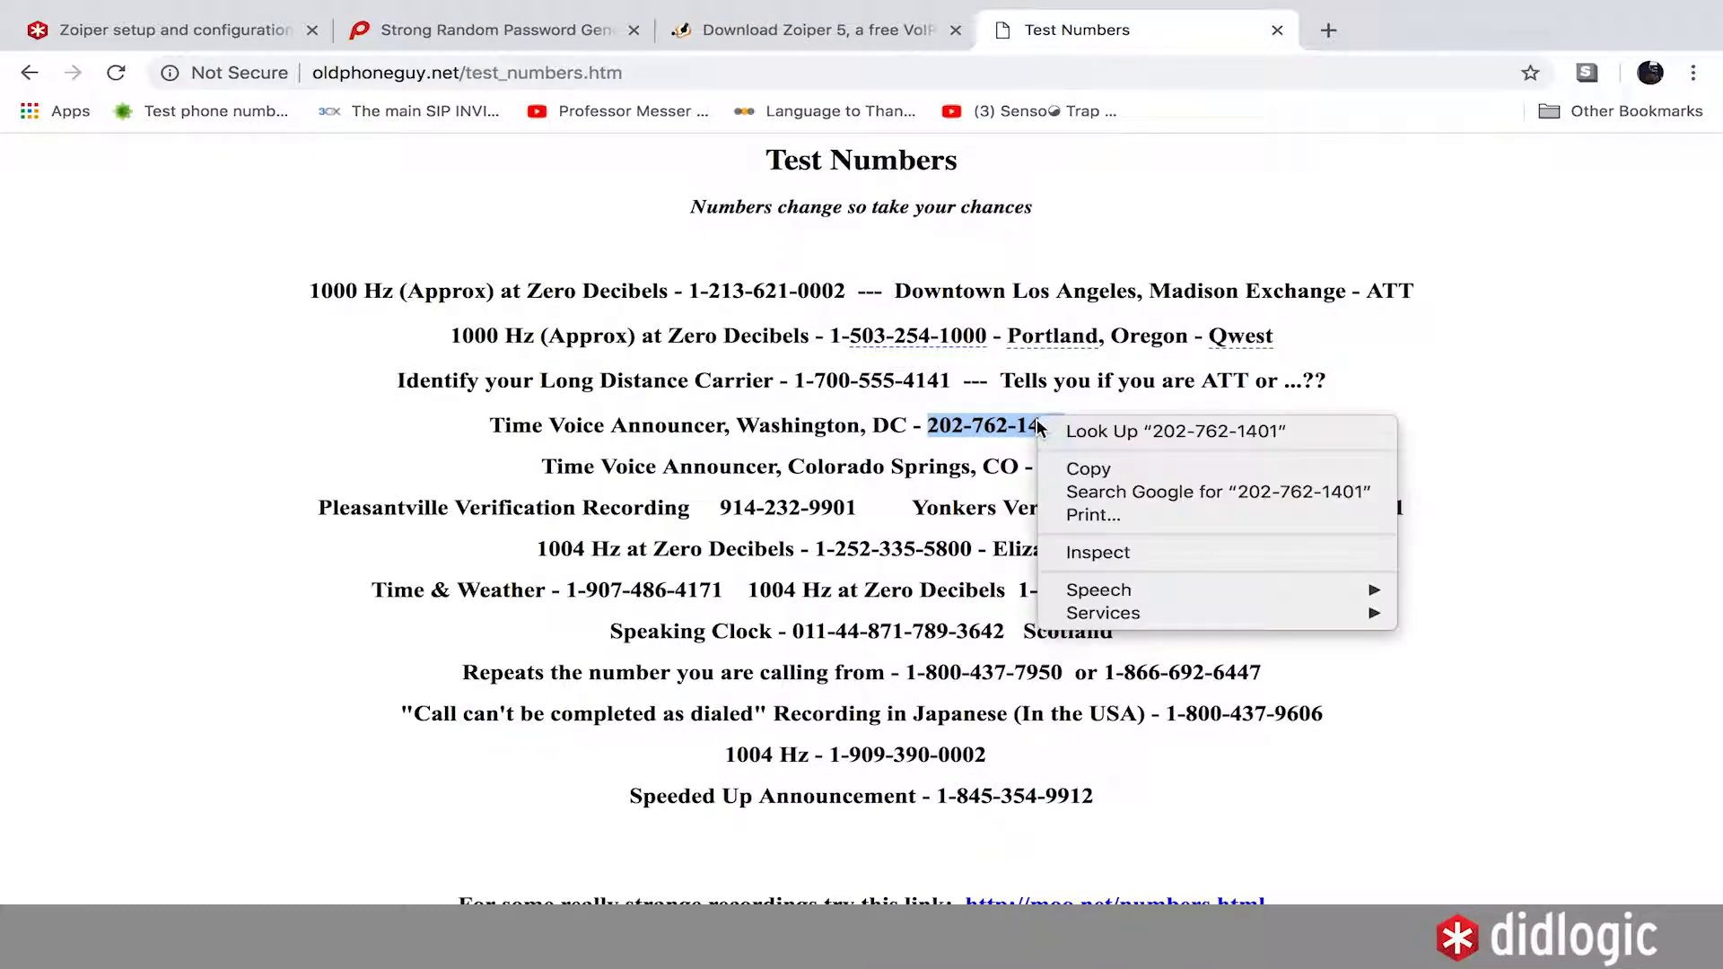
left_click(1105, 469)
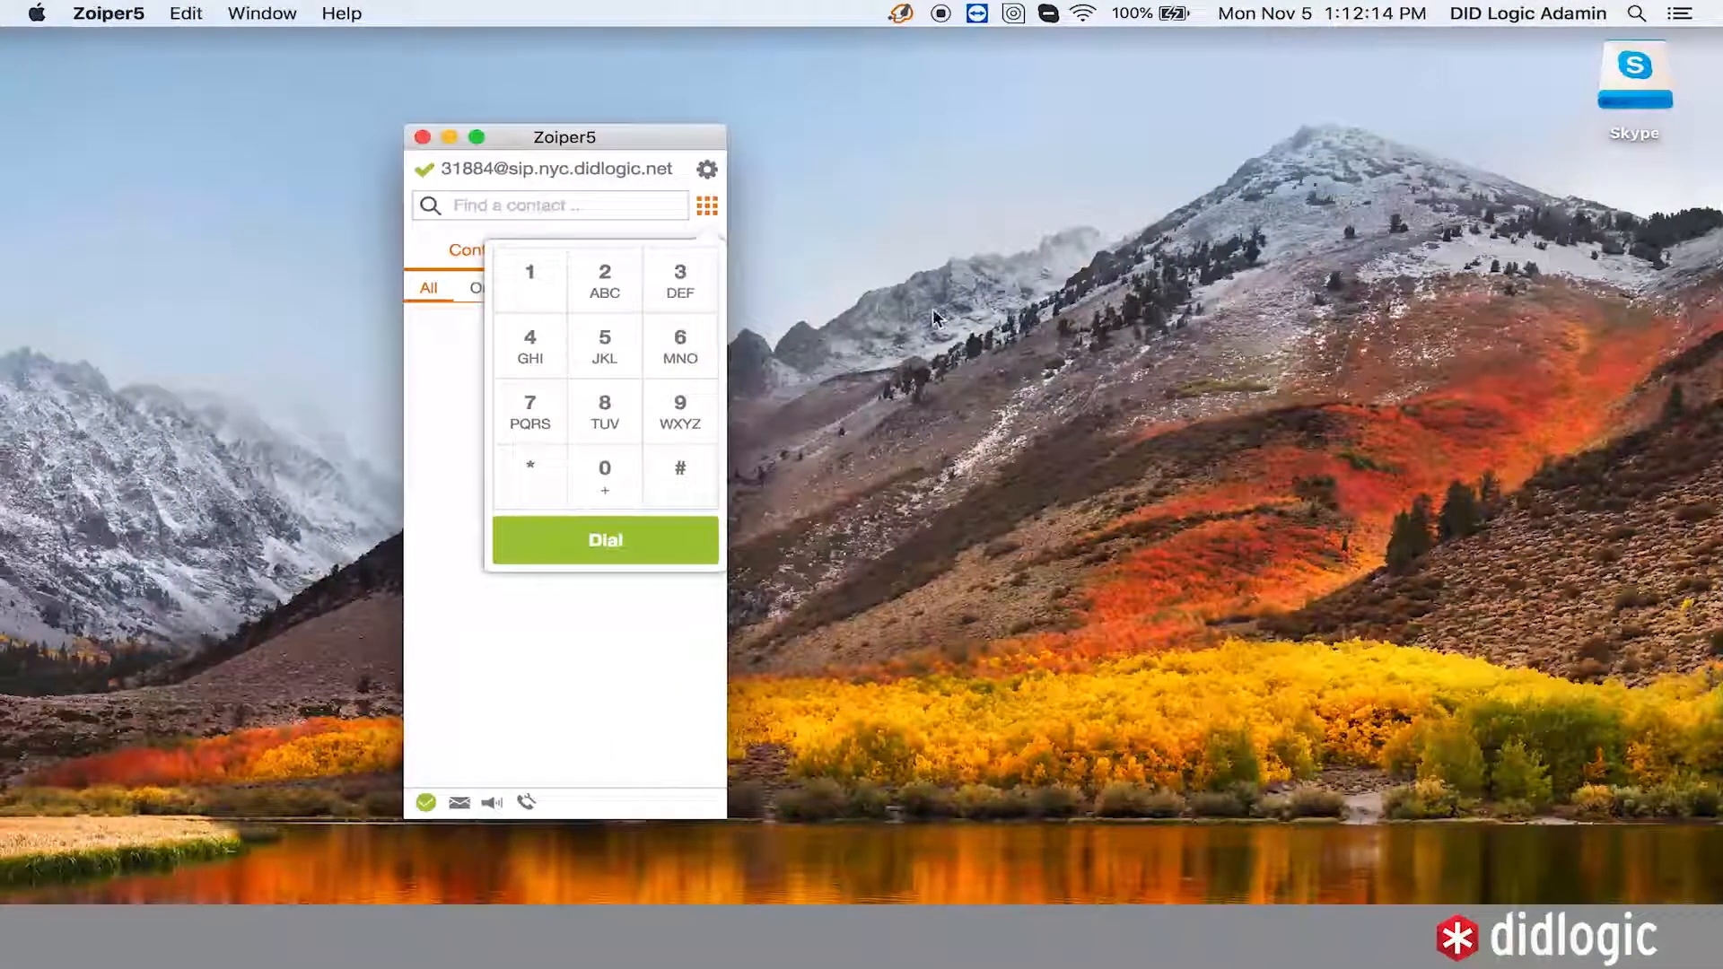
left_click(569, 206)
type("1")
key("super+v")
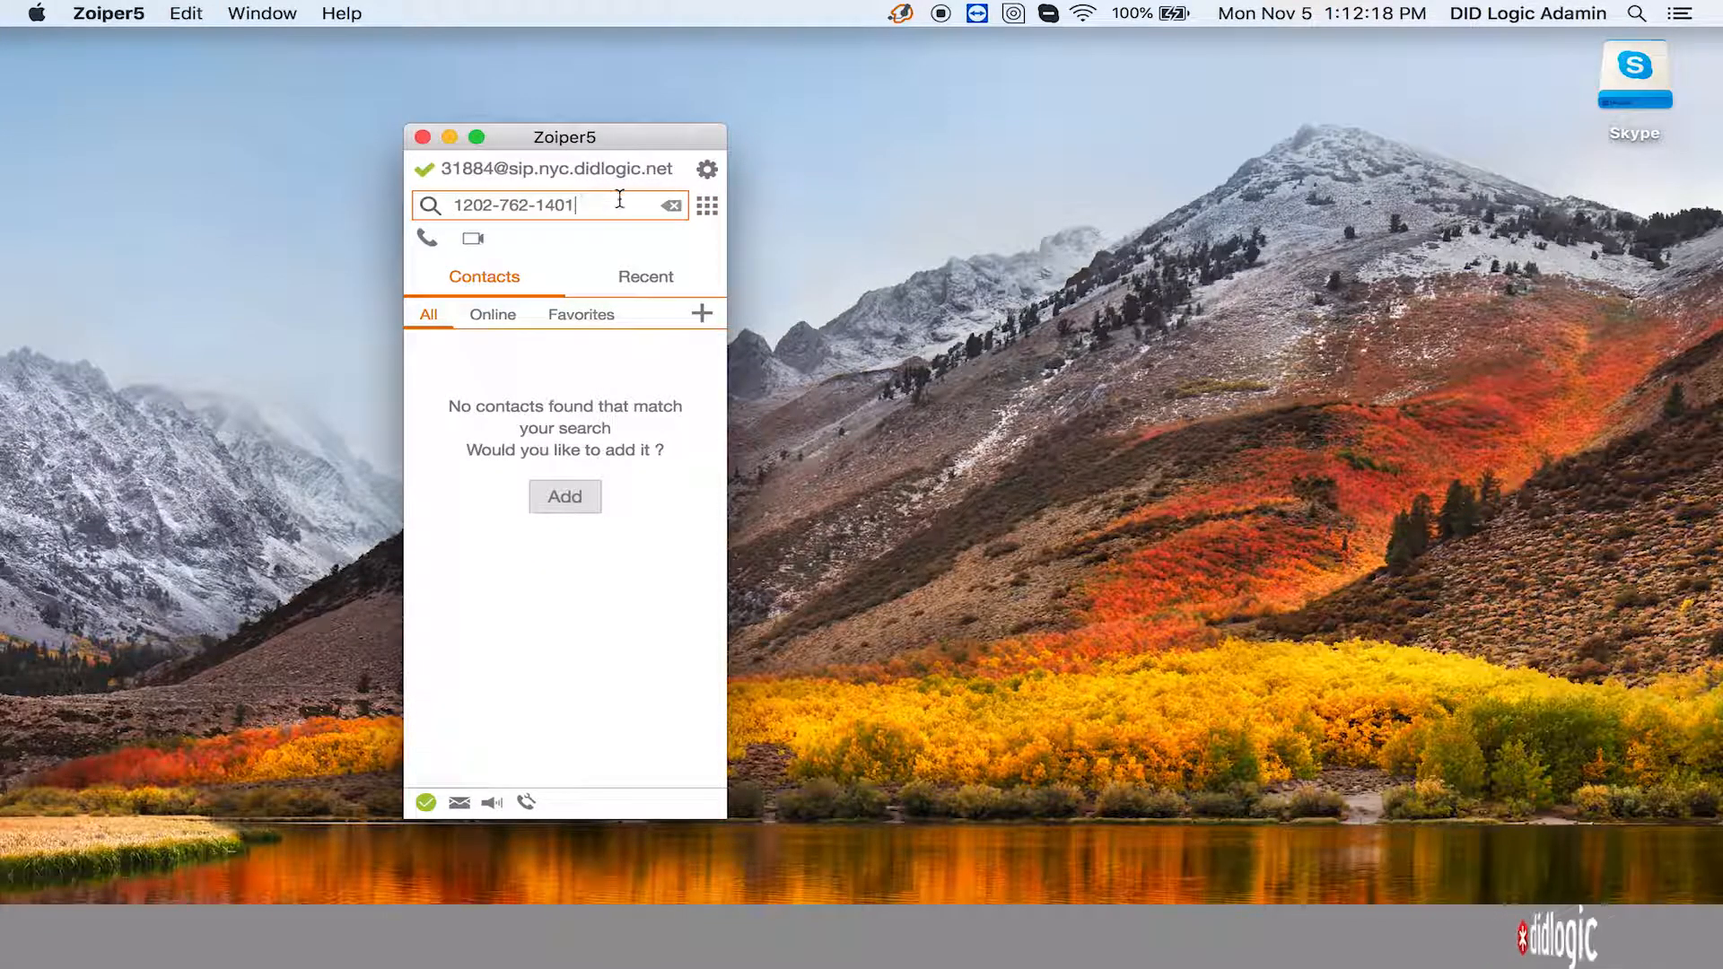
left_click(536, 205)
key("BackSpace")
key("BackSpace")
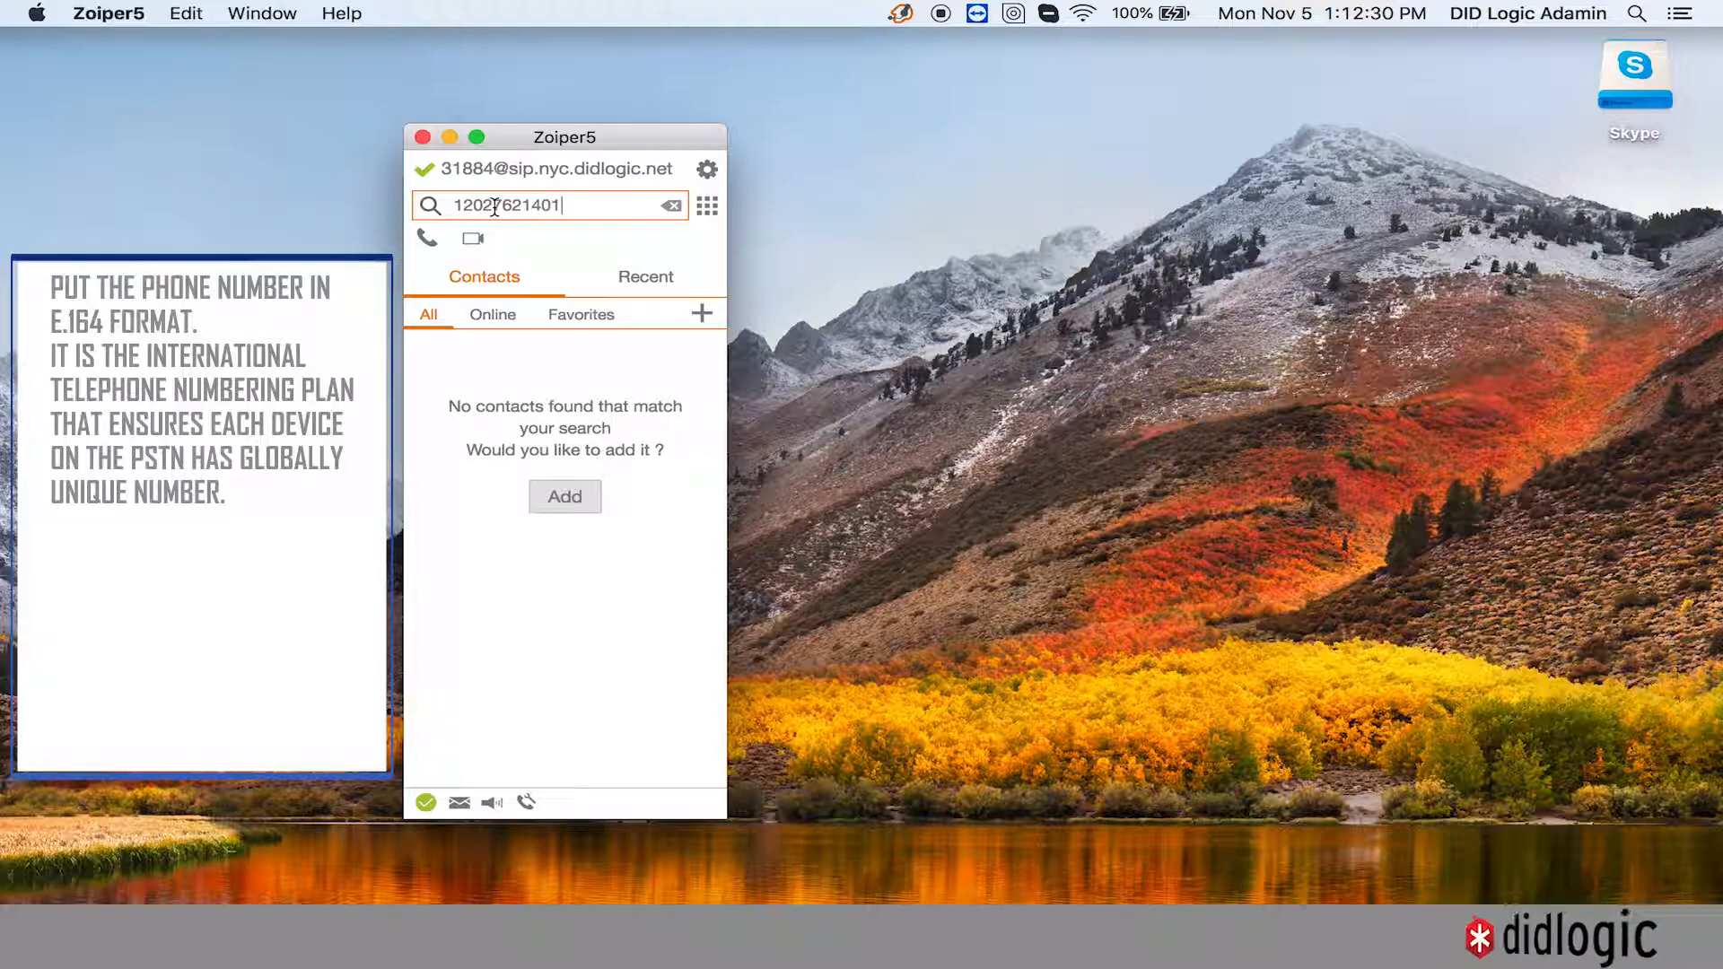
left_click(597, 212)
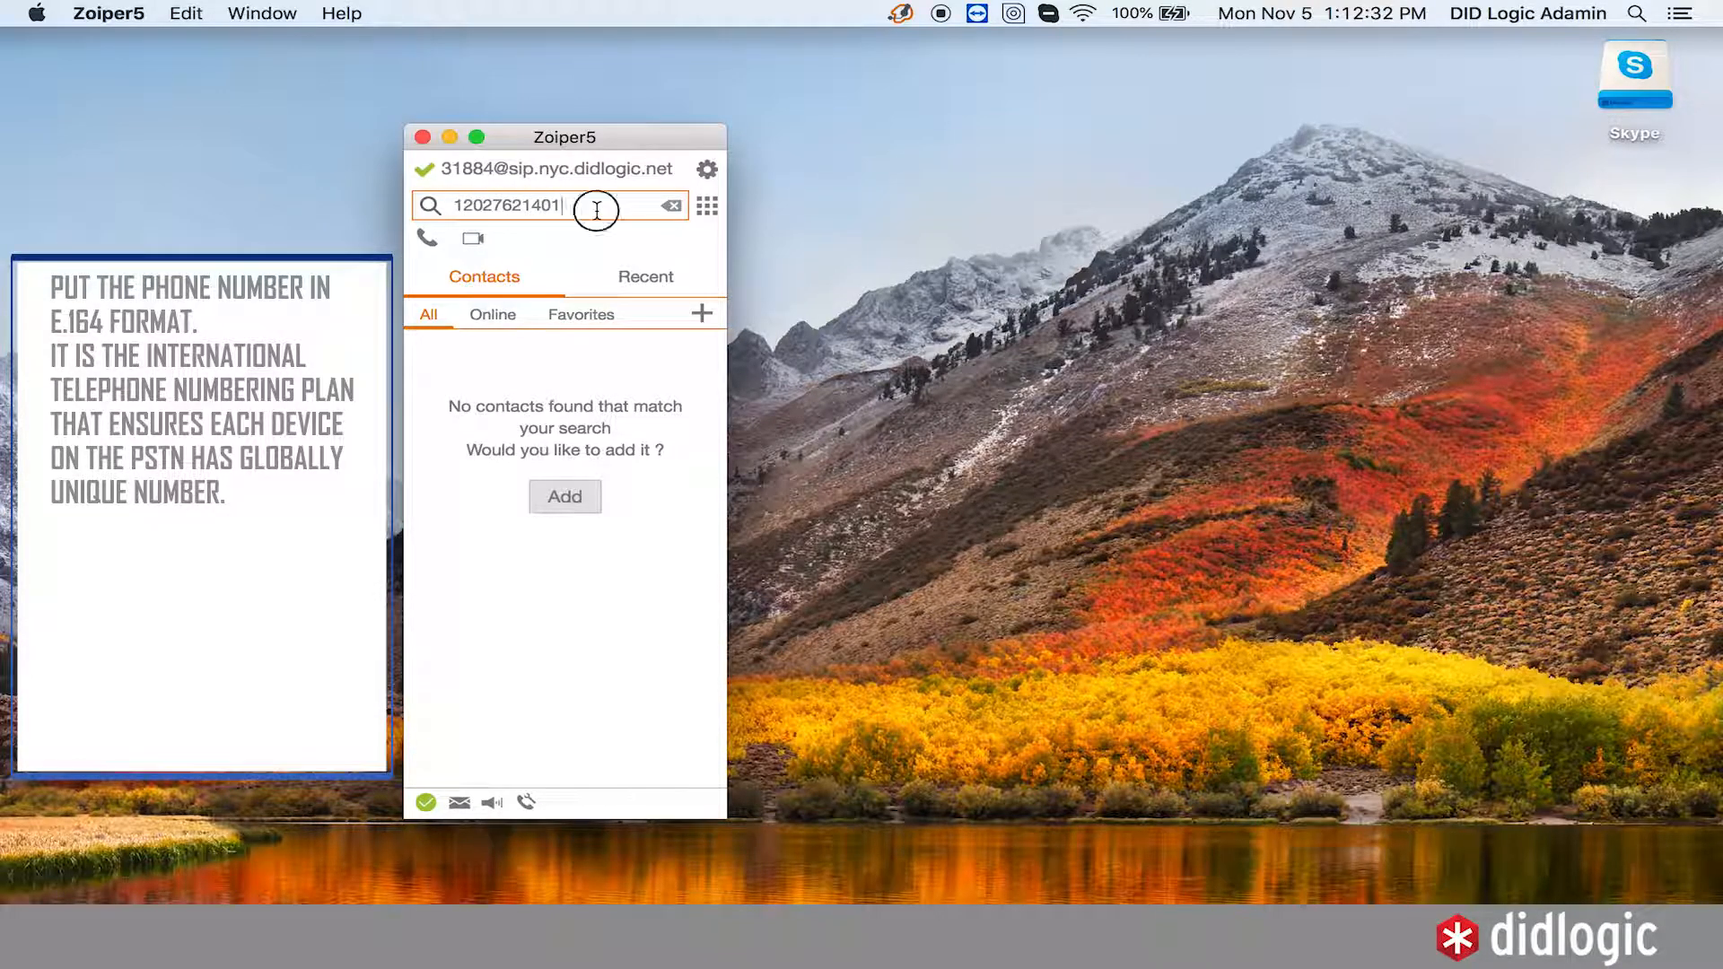
key("Return")
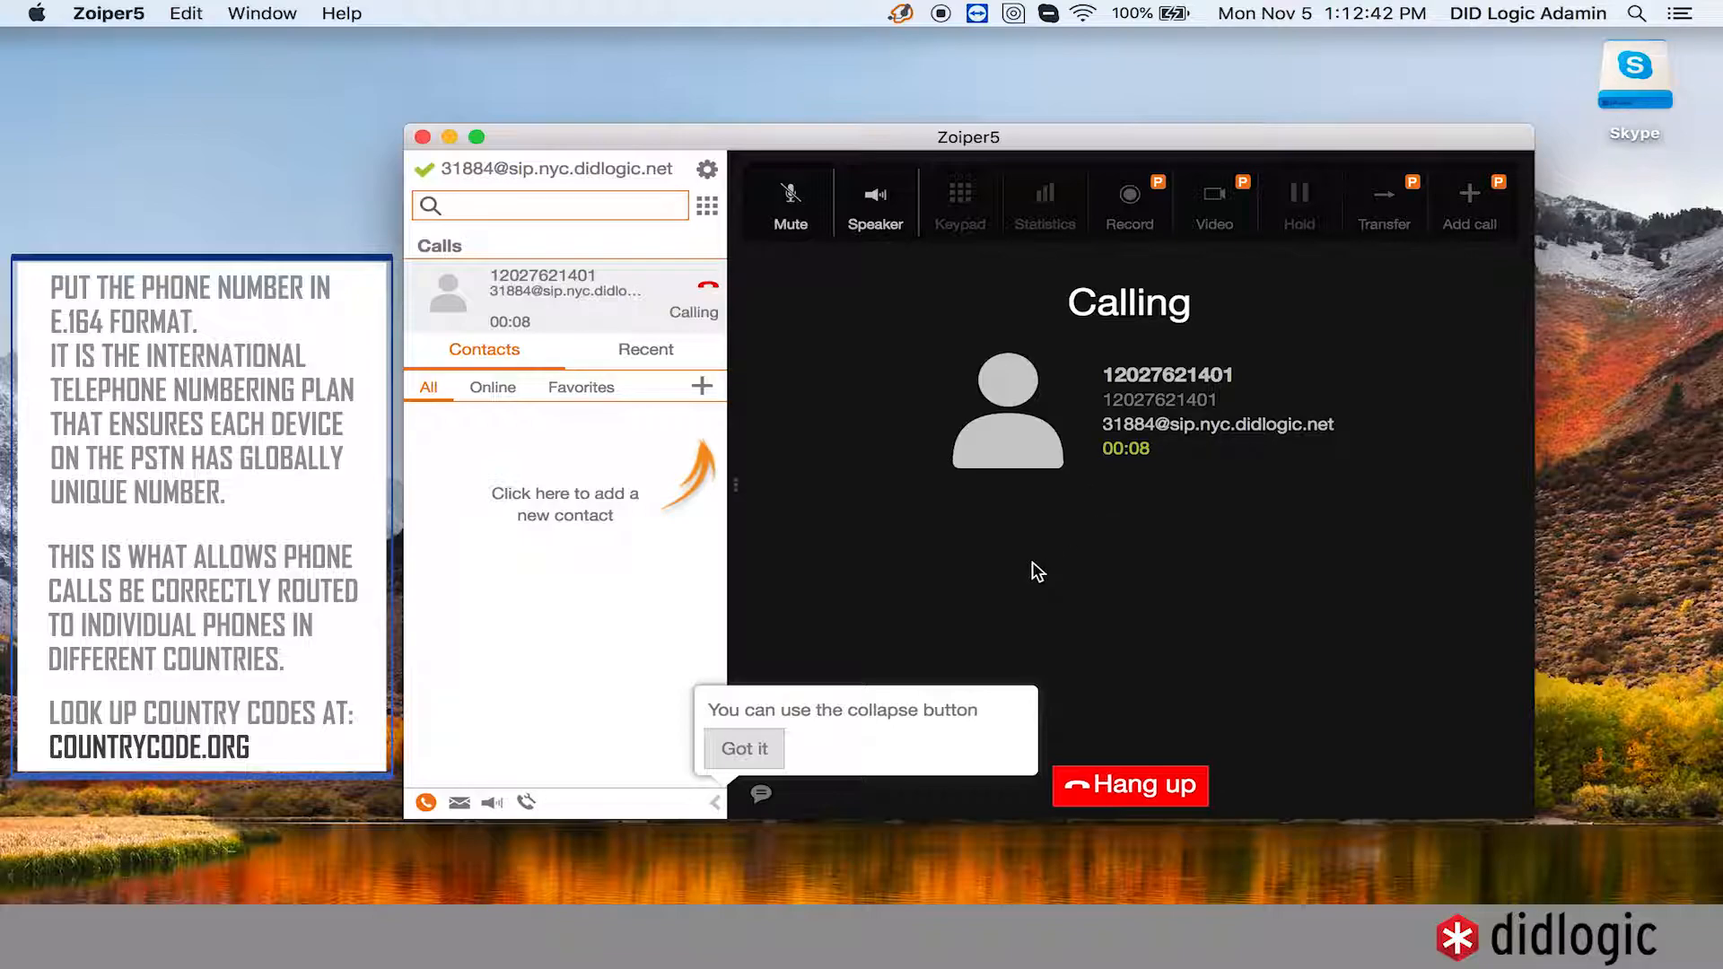
- Raise the volume, hang up the outgoing test call, then reject the incoming test call
key("XF86AudioRaiseVolume")
key("XF86AudioRaiseVolume")
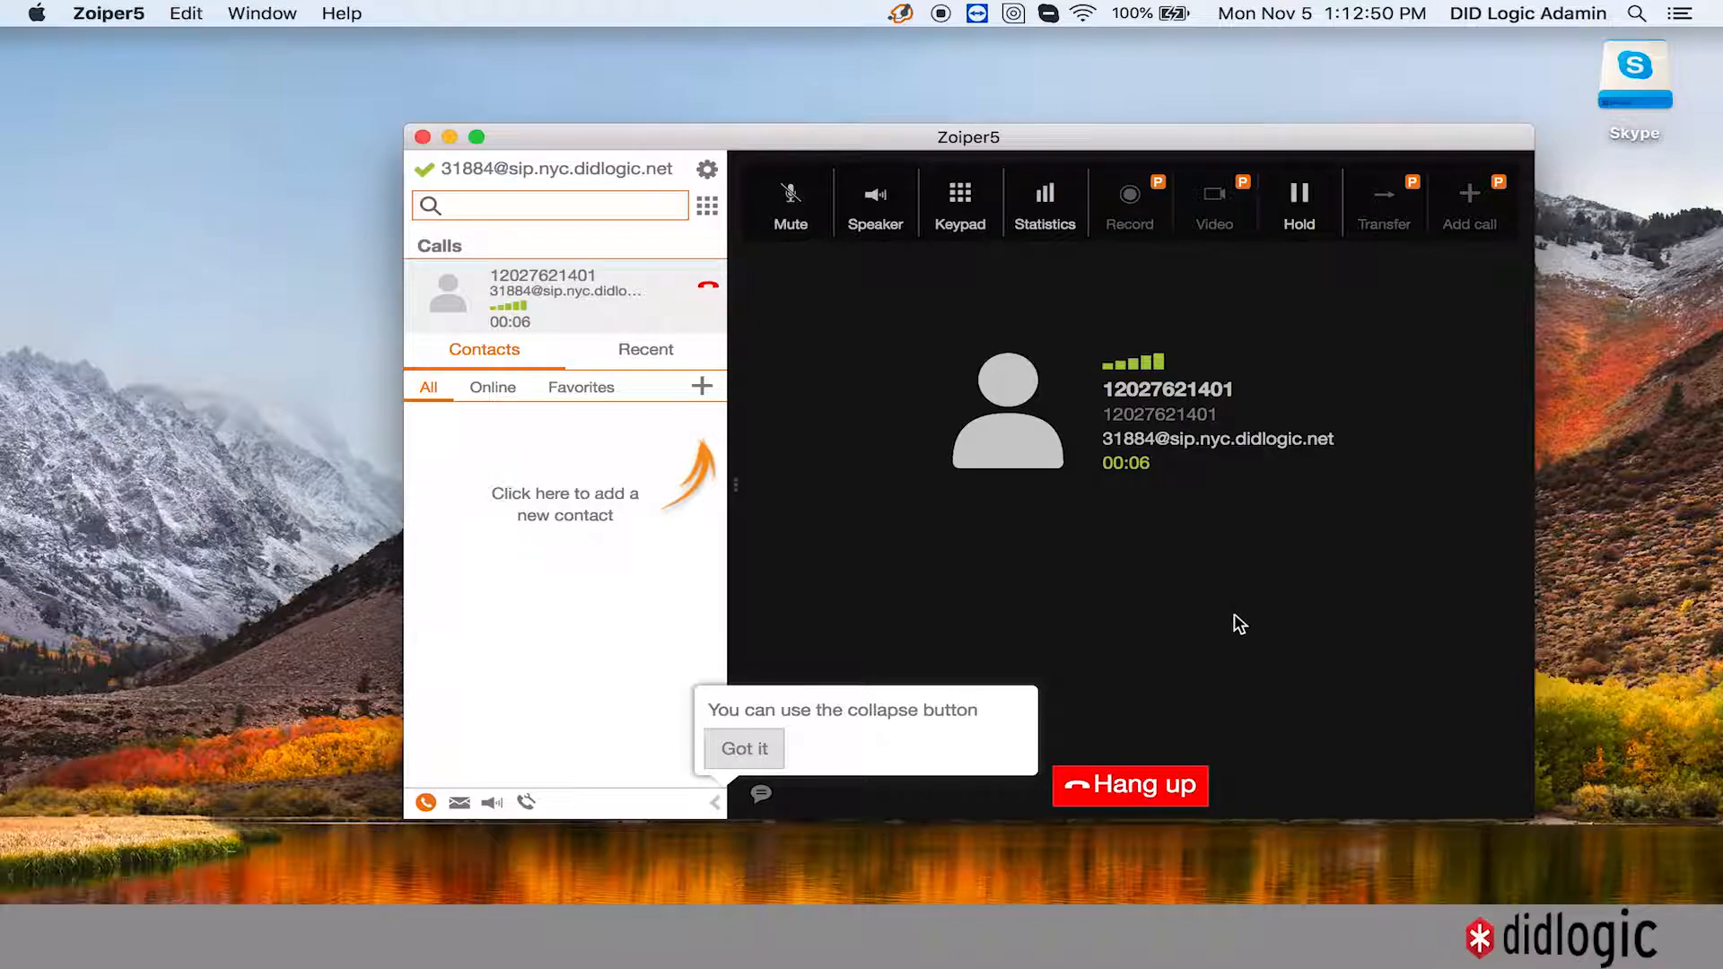
left_click(1186, 796)
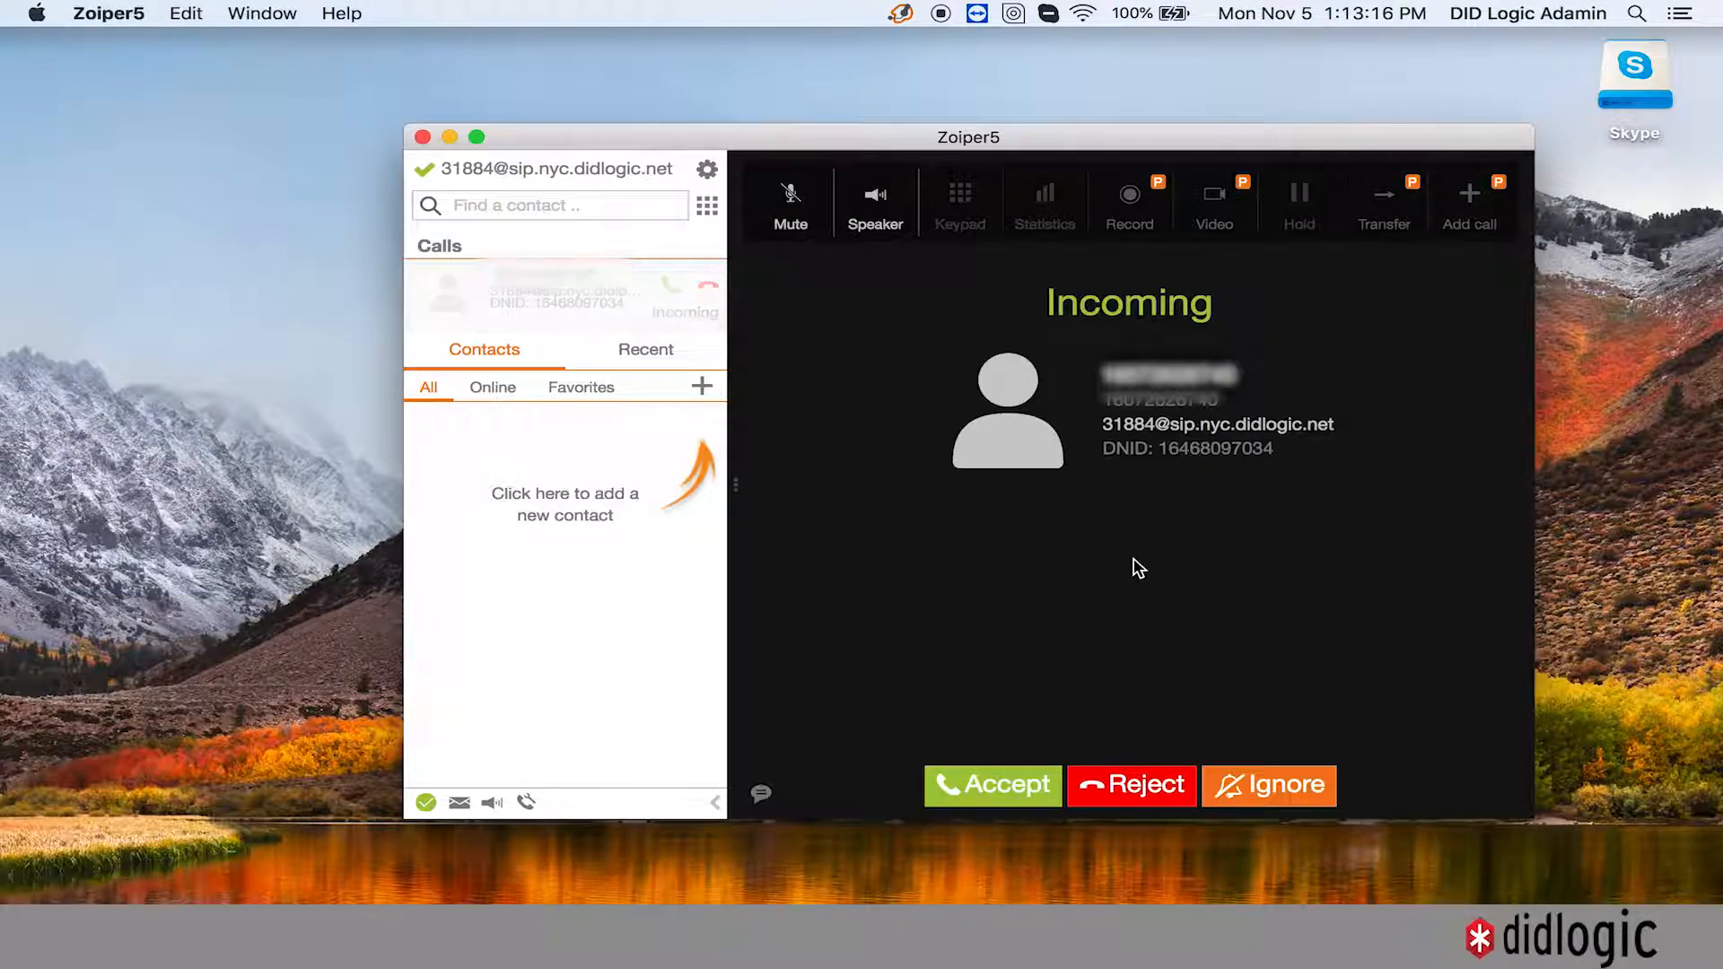
left_click(1169, 787)
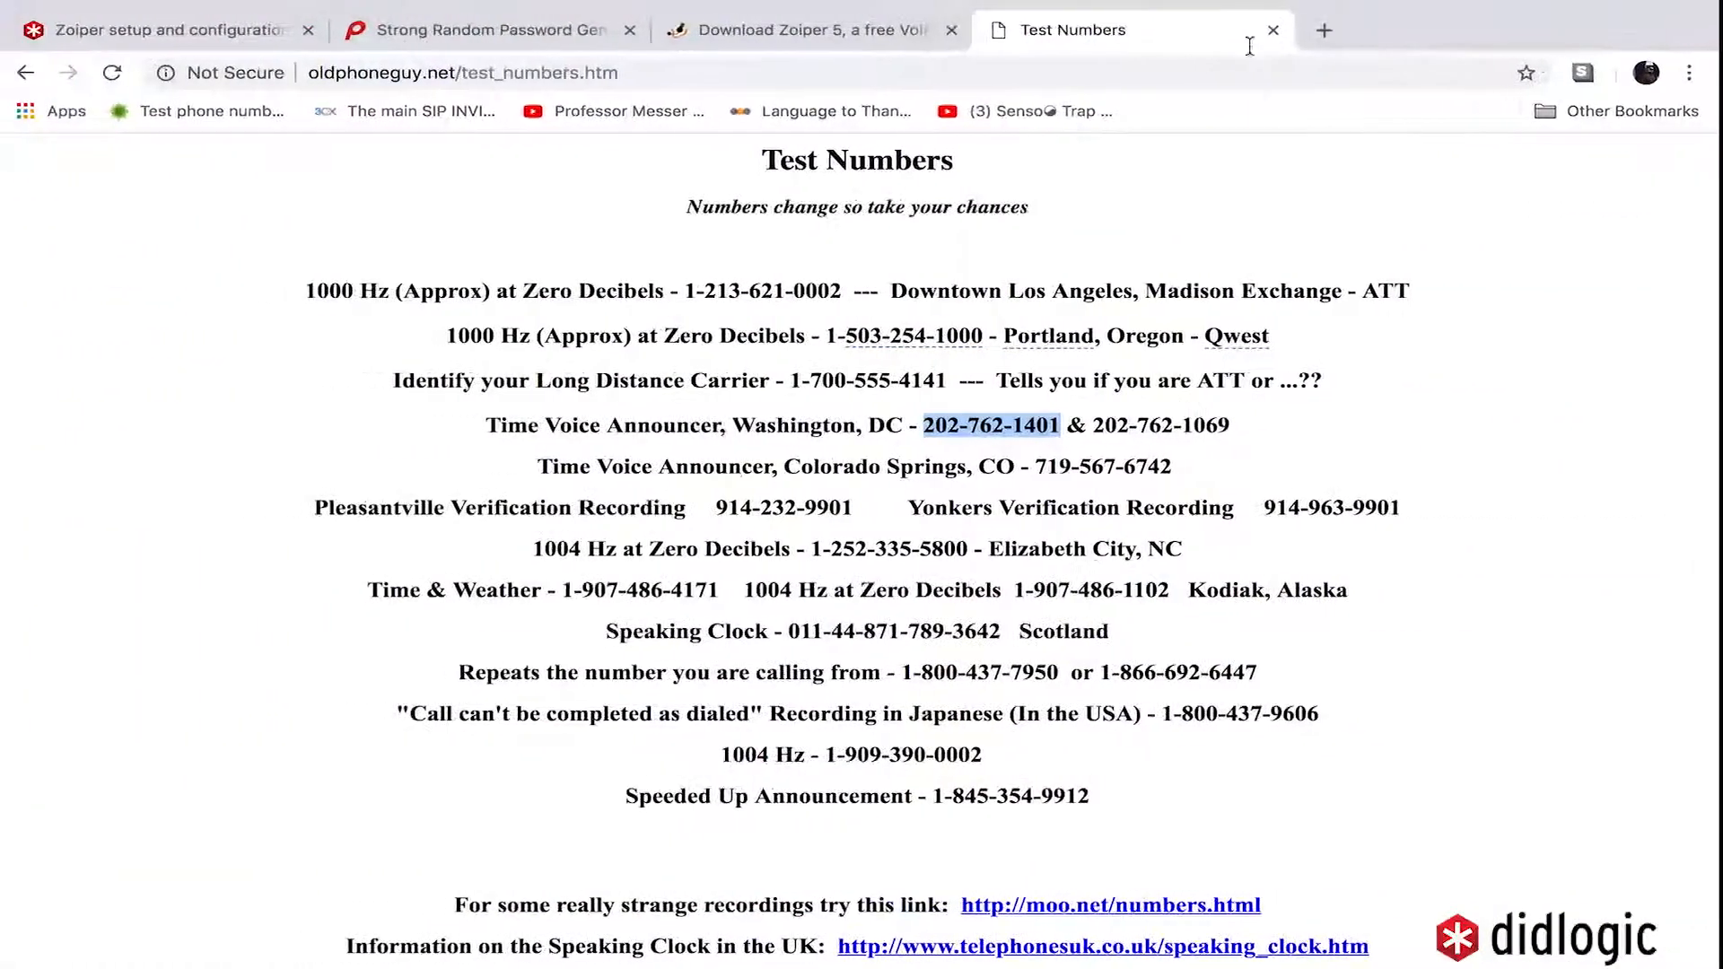
- Close the Test Numbers tab, review the Zoiper setup guide, and return to Zoiper5
left_click(1293, 37)
left_click(1276, 32)
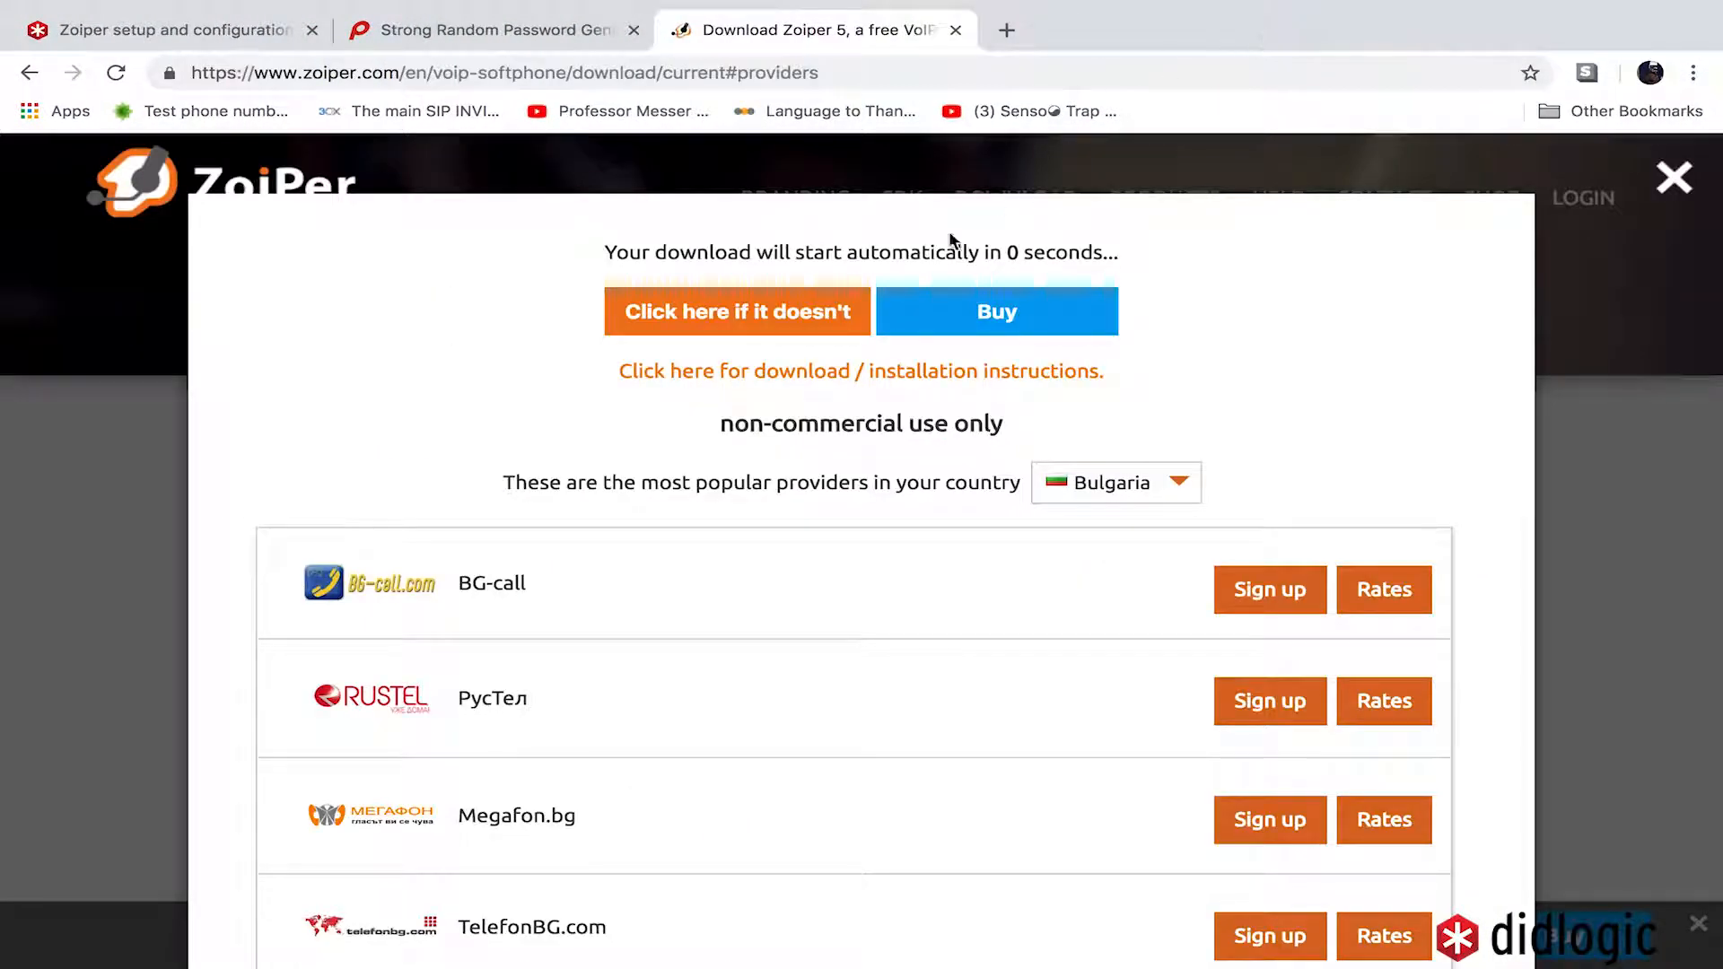
left_click(203, 34)
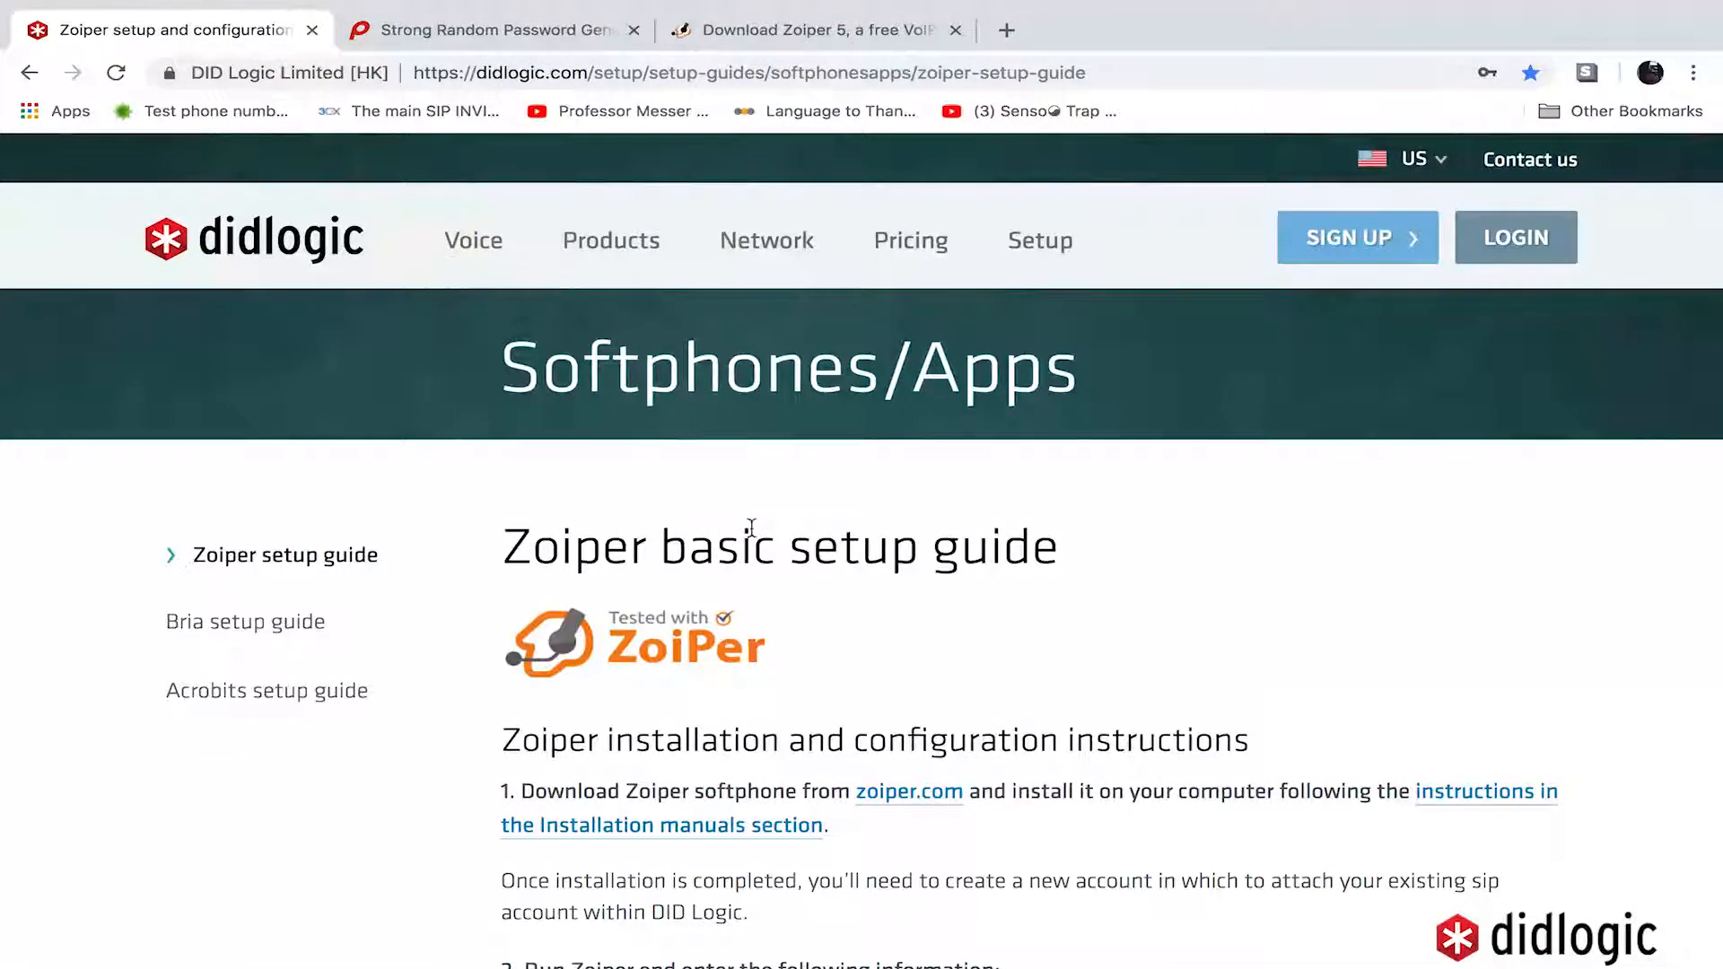
scroll(770, 557, "down", 15)
scroll(769, 557, "down", 5)
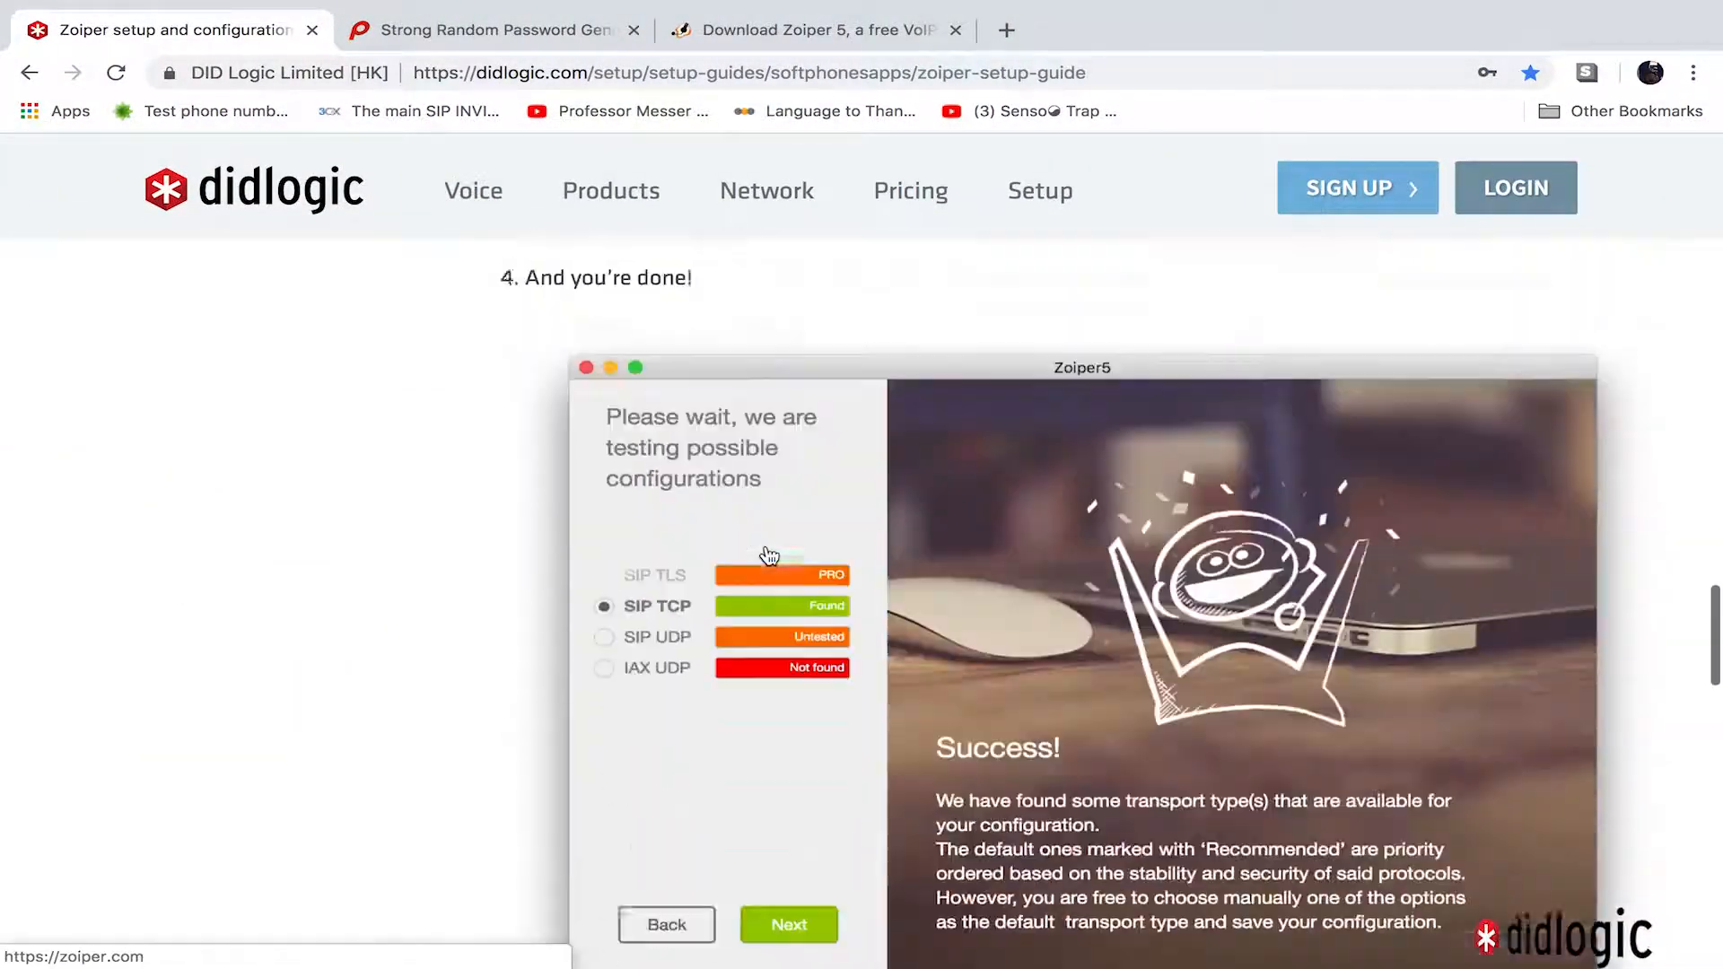
scroll(769, 556, "up", 20)
key("ctrl+Left")
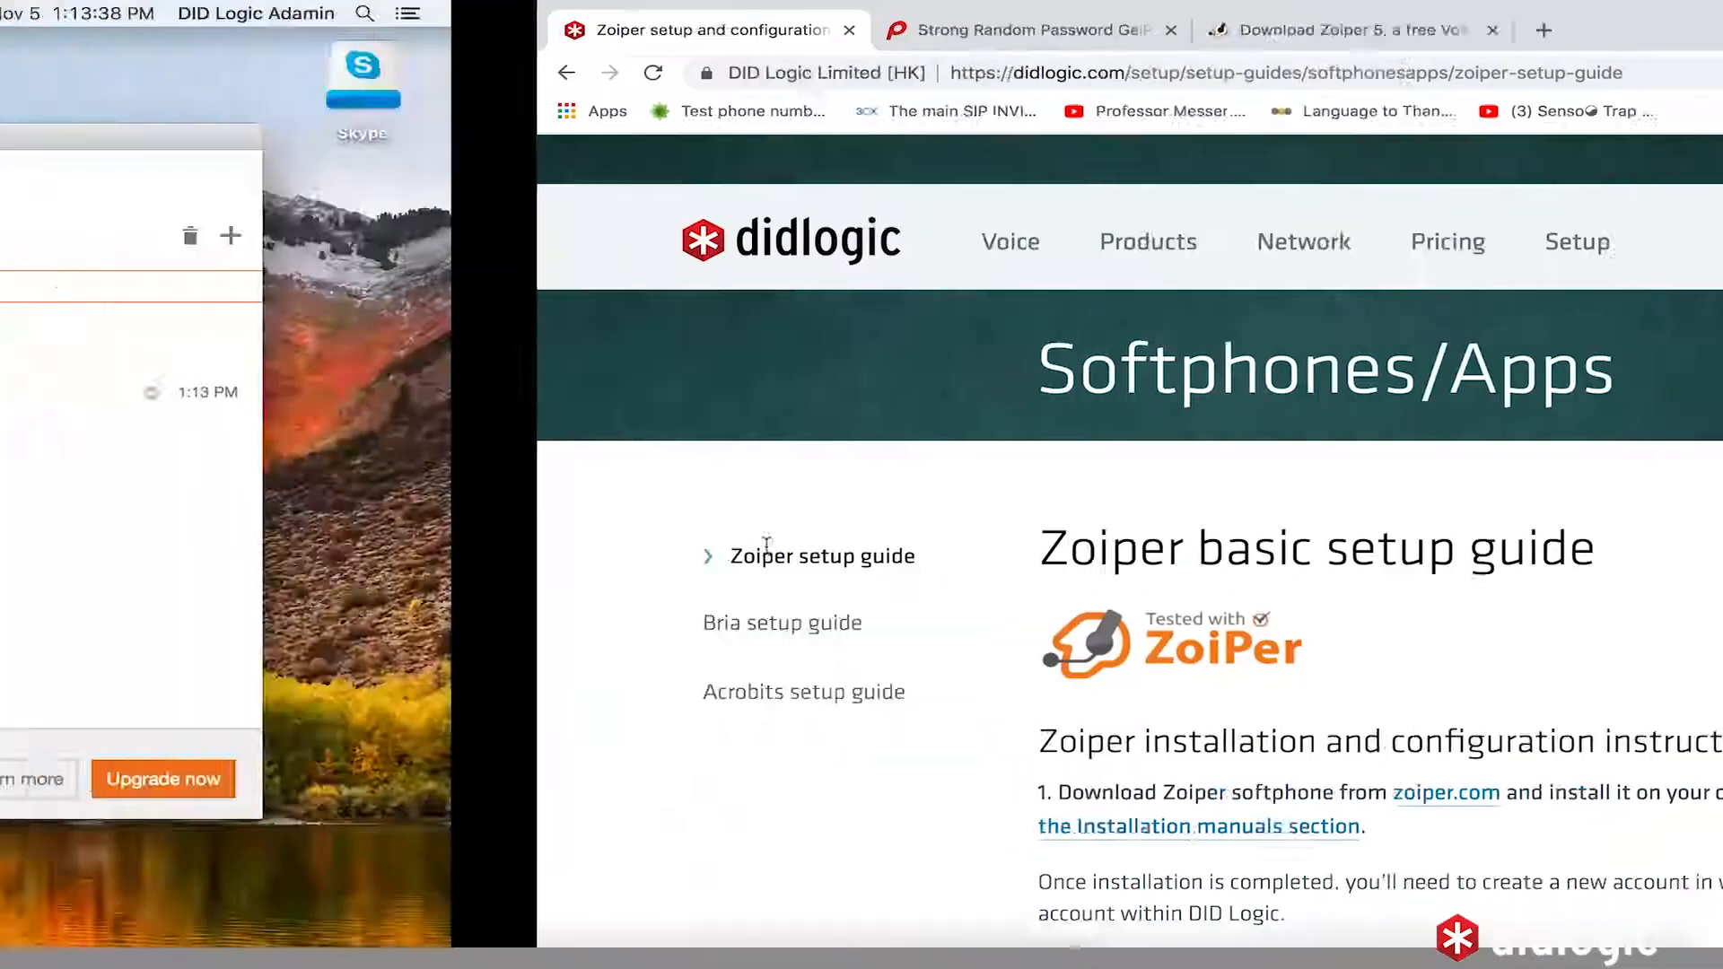